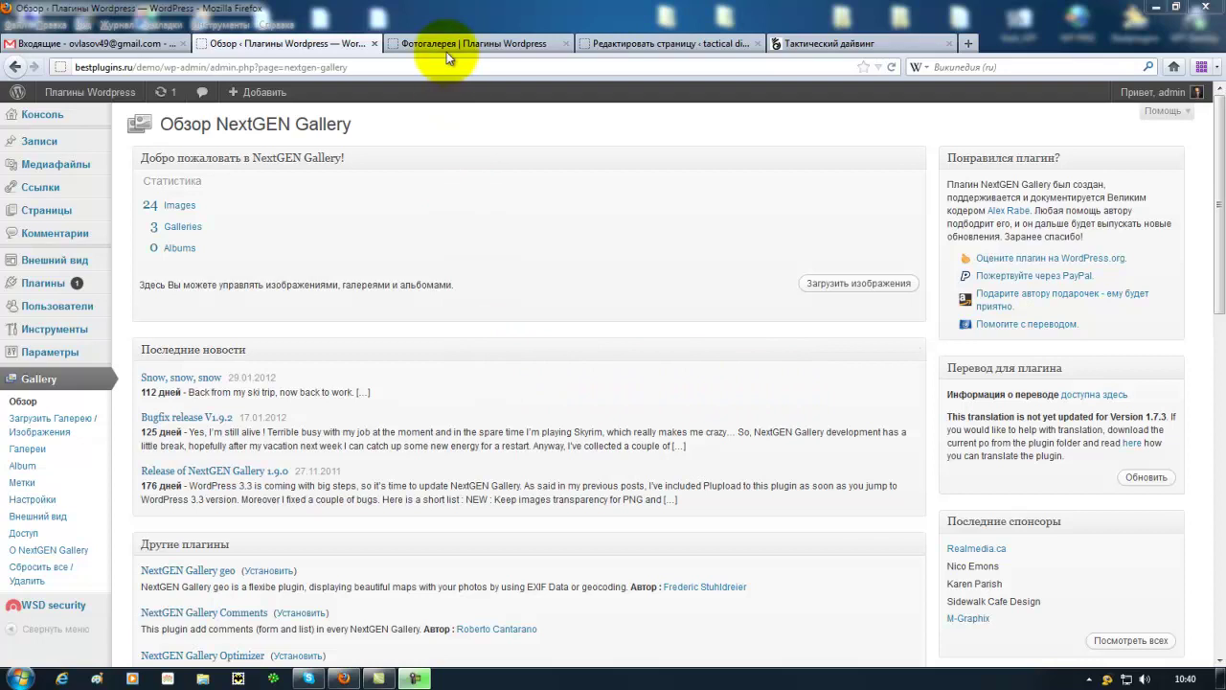
Open the demo site's home page and examine the cake galleries in the "Привет, мир!" post
left_click(446, 44)
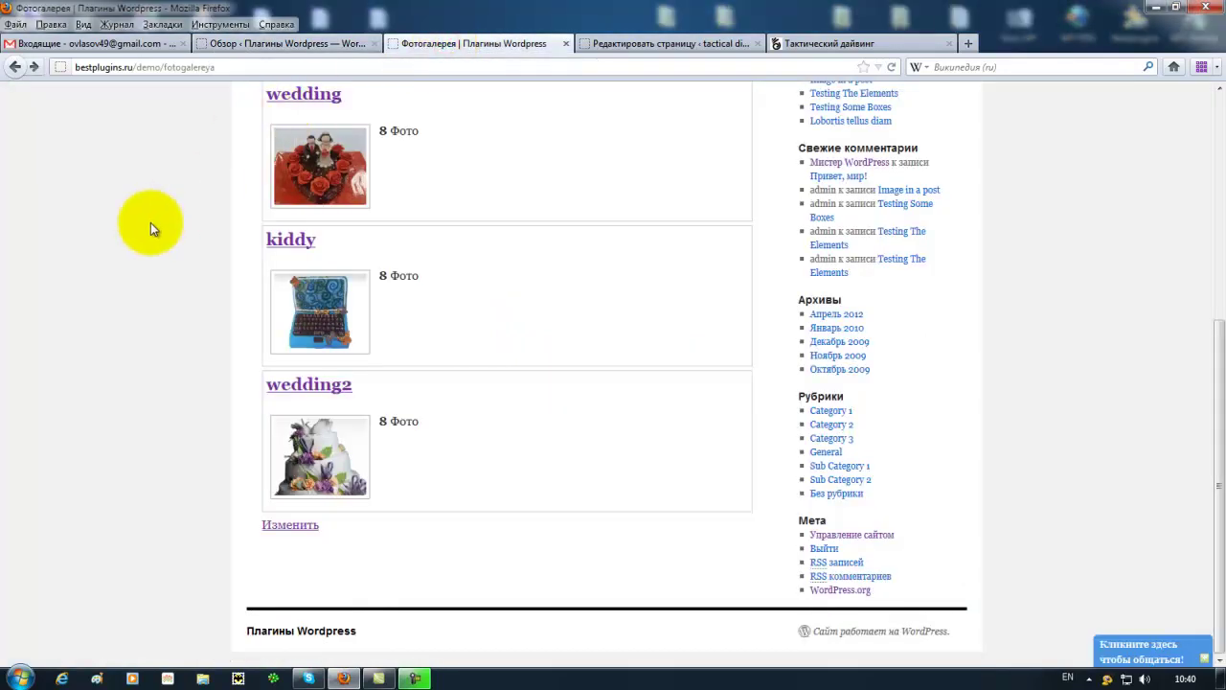
scroll(173, 209, "up", 5)
left_click(270, 129)
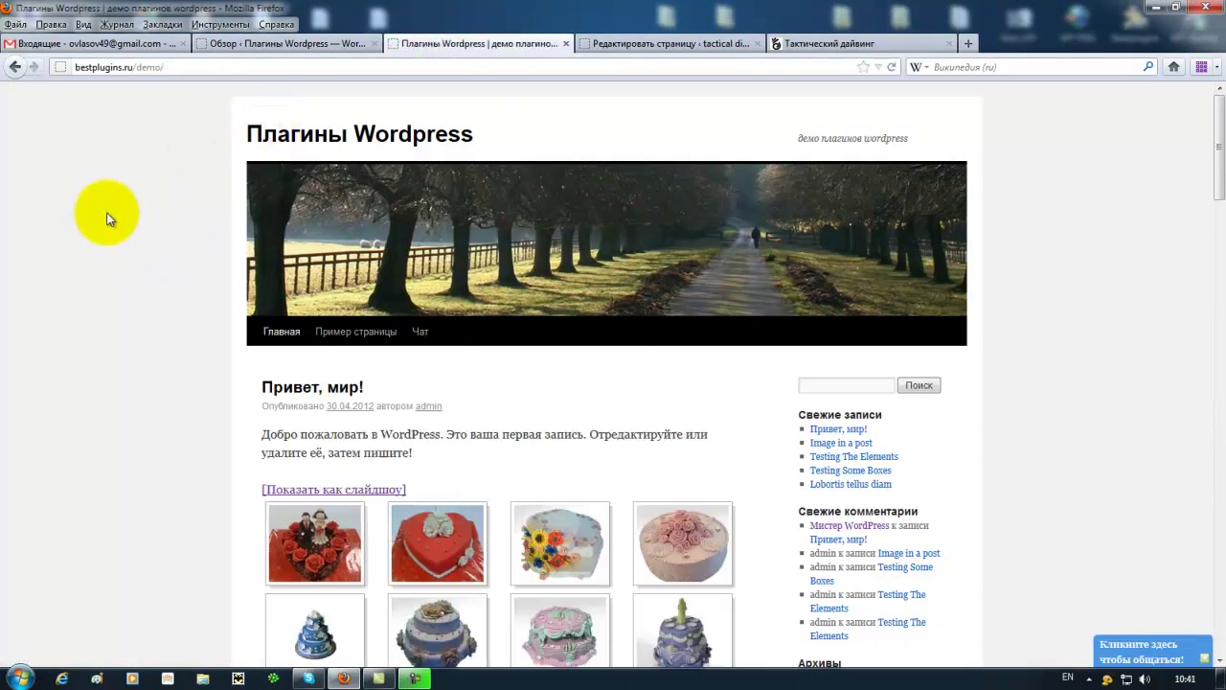
scroll(117, 353, "down", 3)
scroll(117, 353, "down", 3)
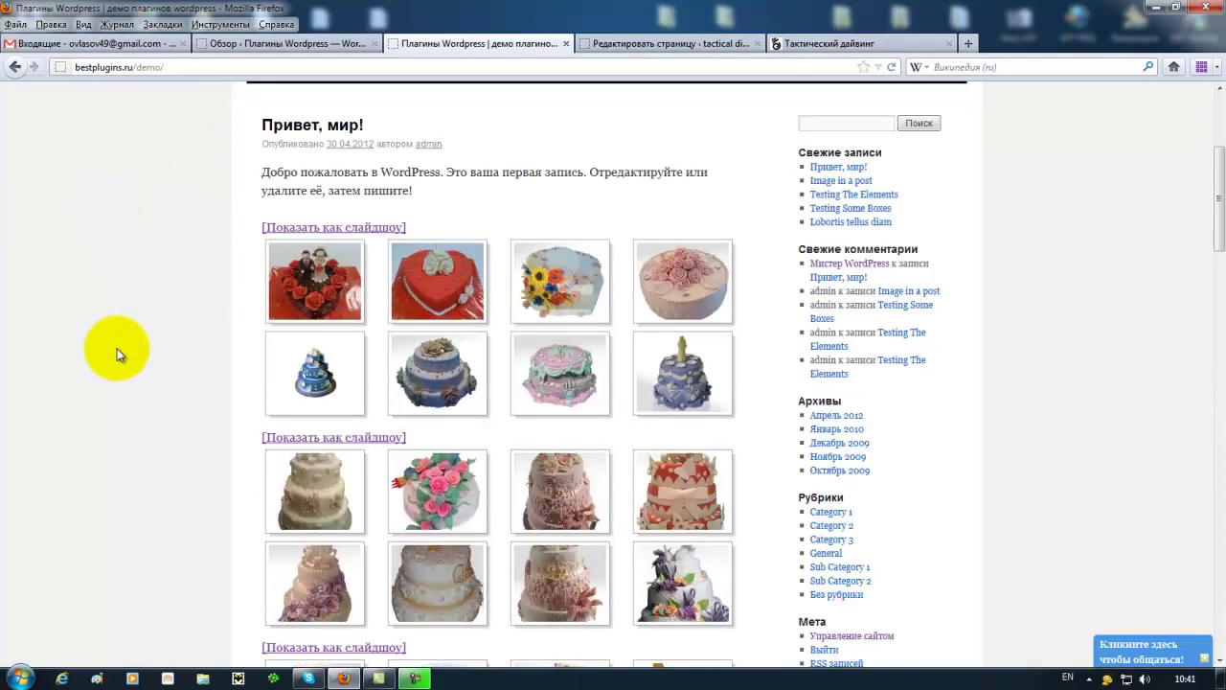
scroll(116, 353, "down", 3)
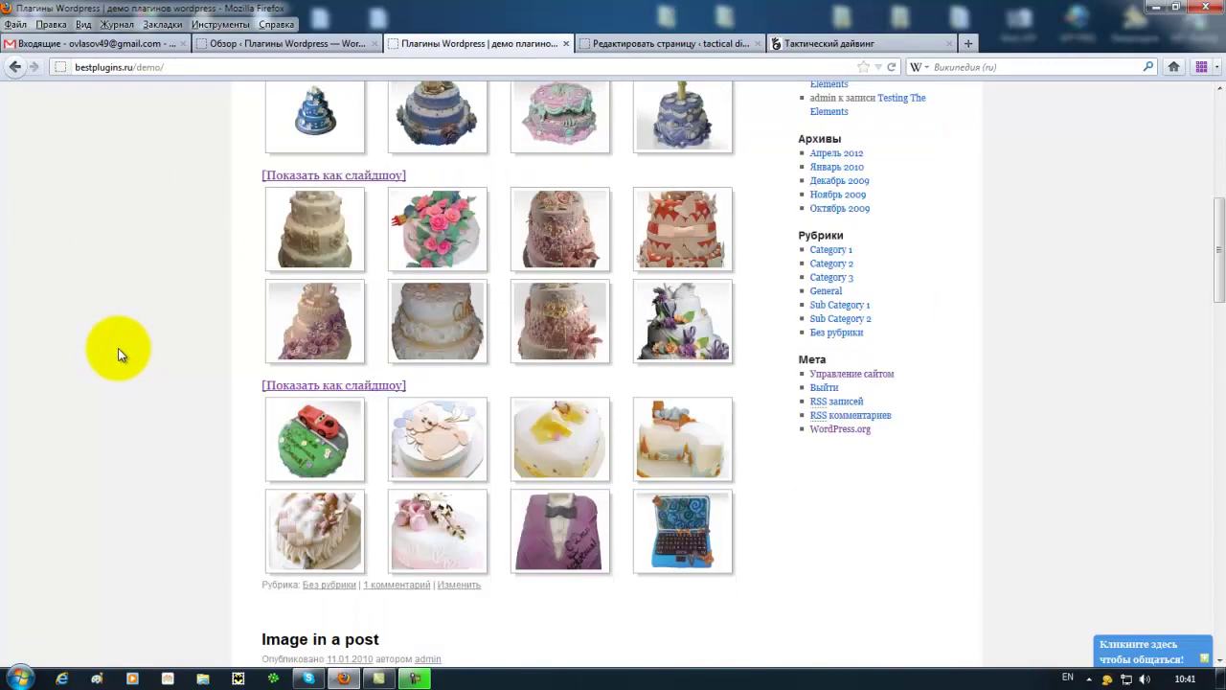
scroll(118, 350, "up", 3)
scroll(121, 352, "down", 3)
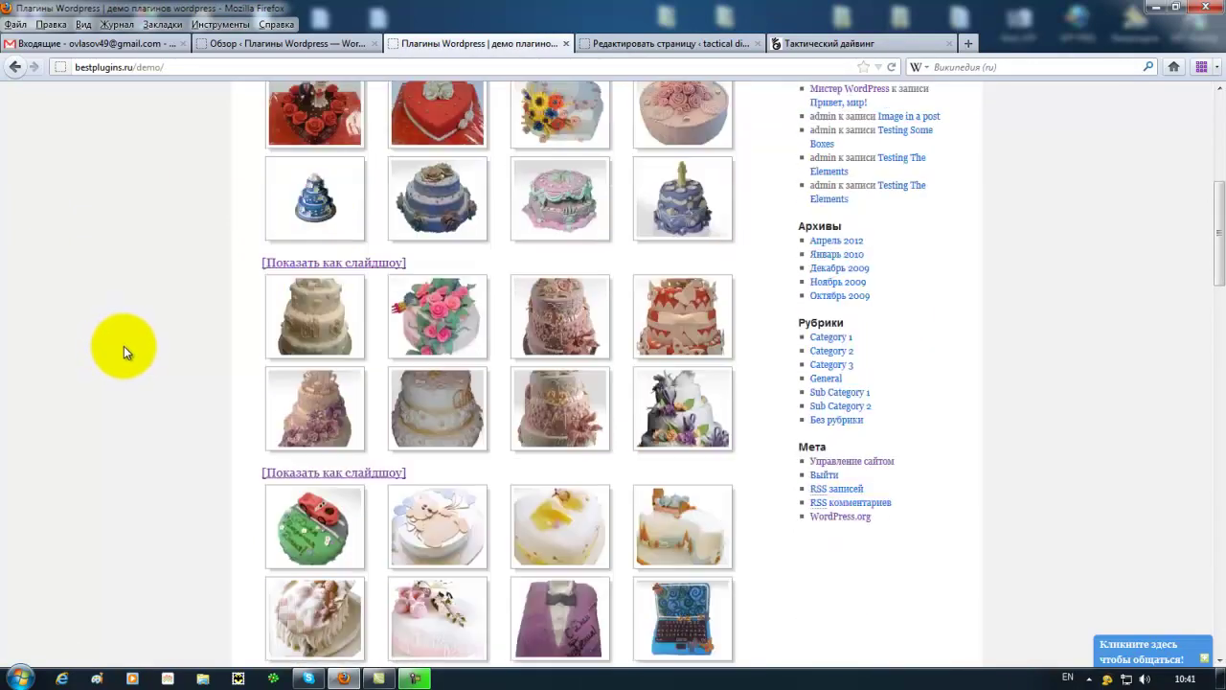
scroll(124, 352, "up", 3)
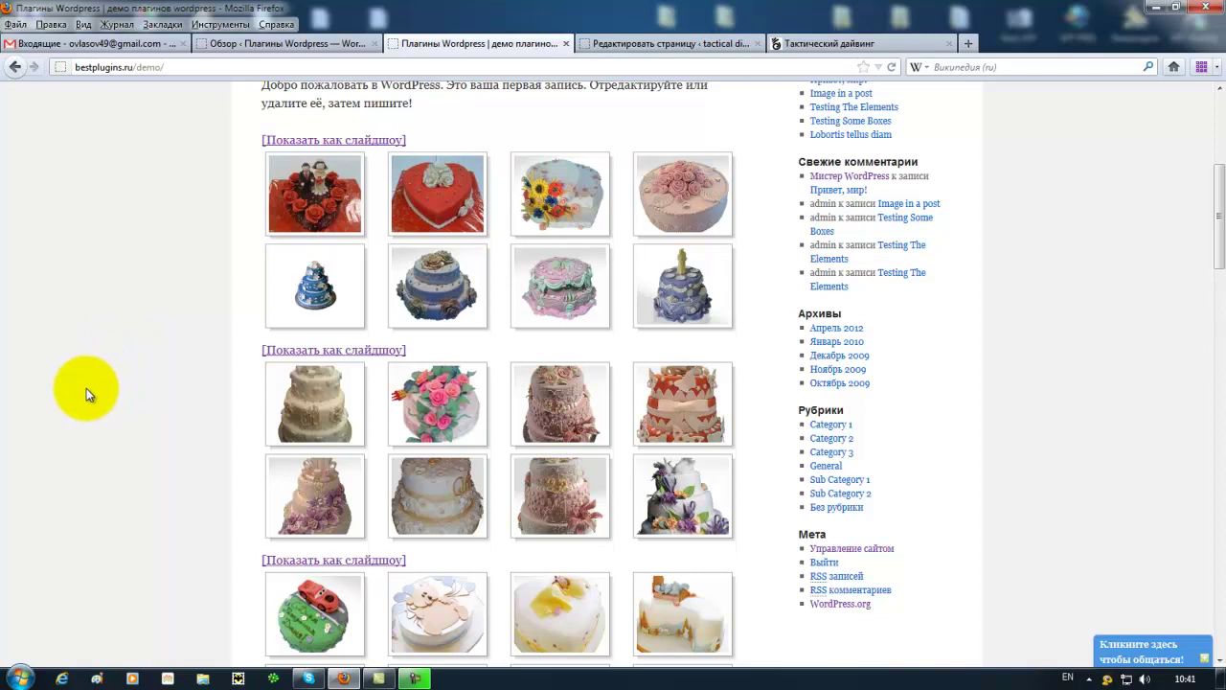
scroll(87, 388, "up", 3)
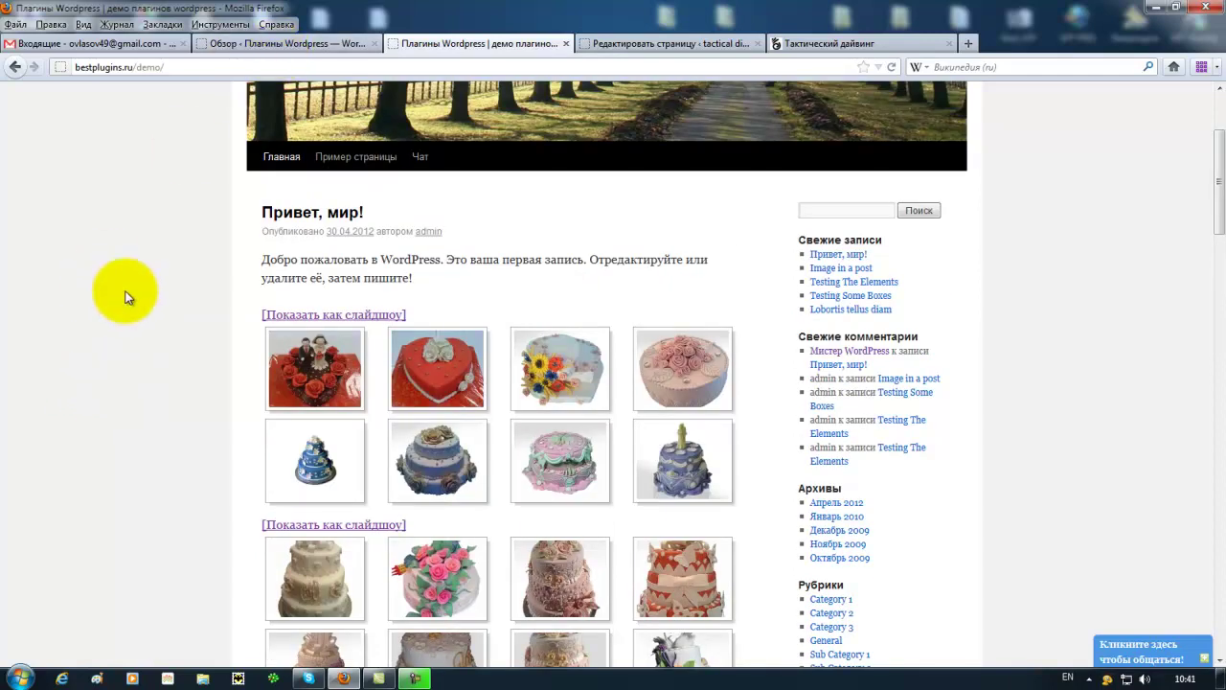
scroll(131, 304, "down", 2)
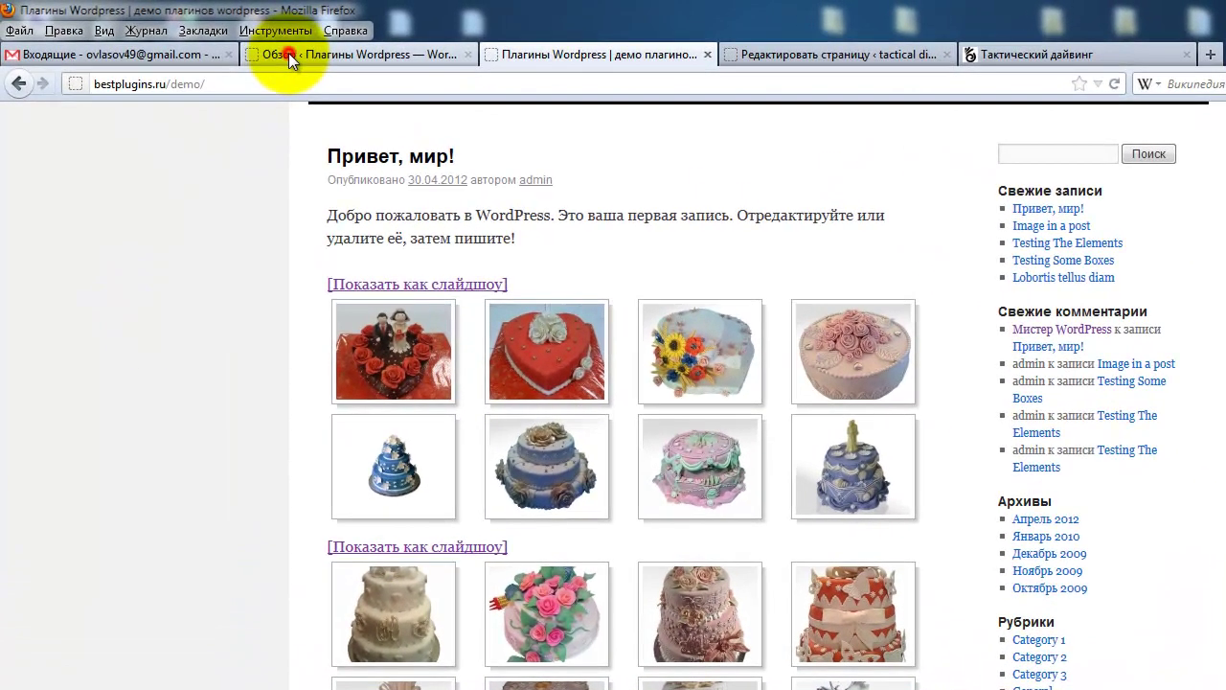
Return to the site's admin area and open the NextGEN Gallery album management page
left_click(265, 49)
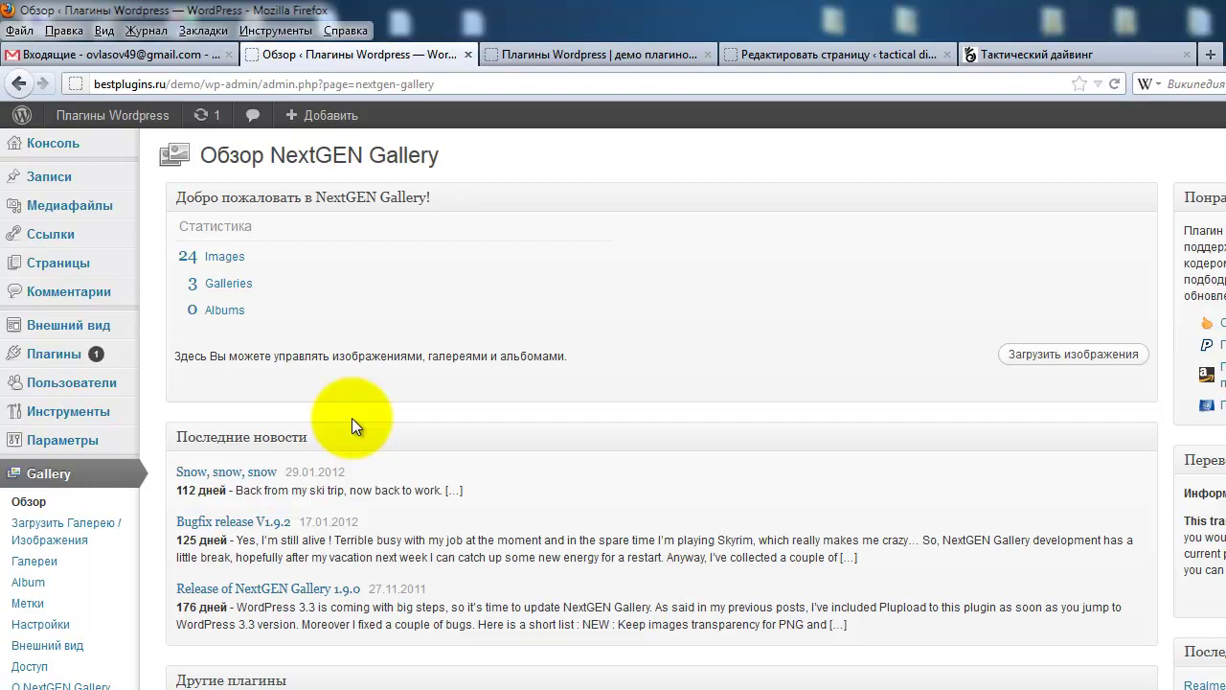
left_click(71, 586)
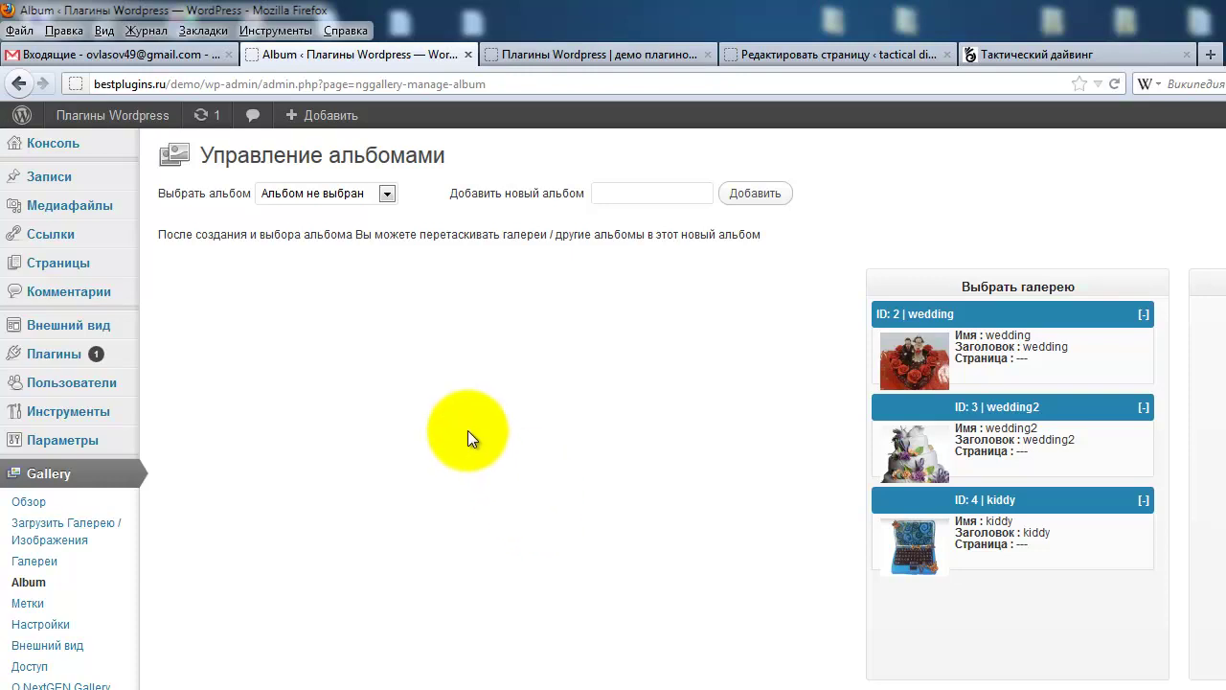
Open the installed plugins list in a new browser tab and check the NextGEN Gallery entry
mouse_move(111, 364)
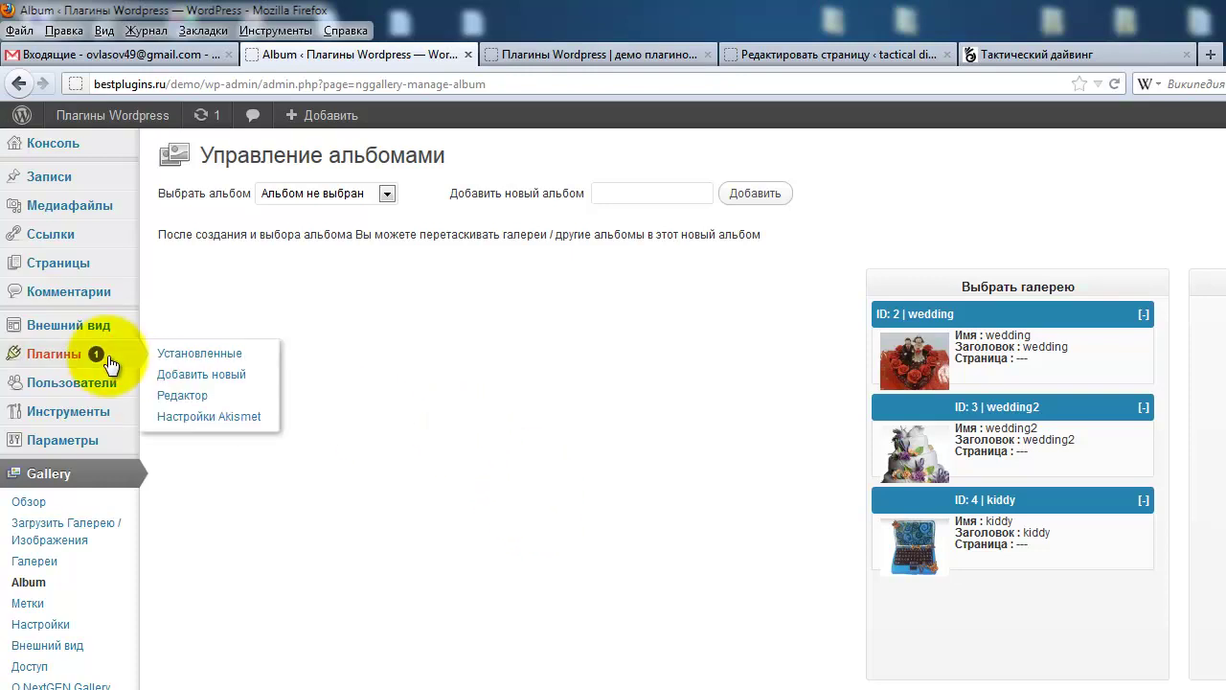
right_click(224, 361)
left_click(275, 372)
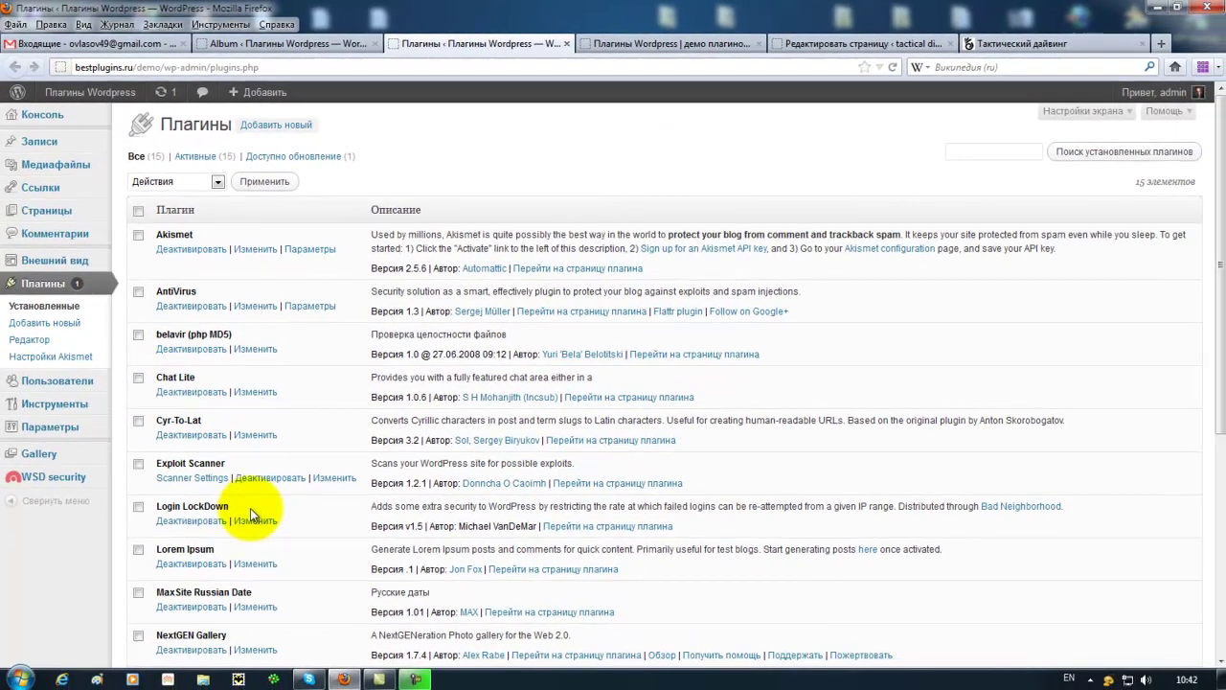
scroll(250, 508, "down", 3)
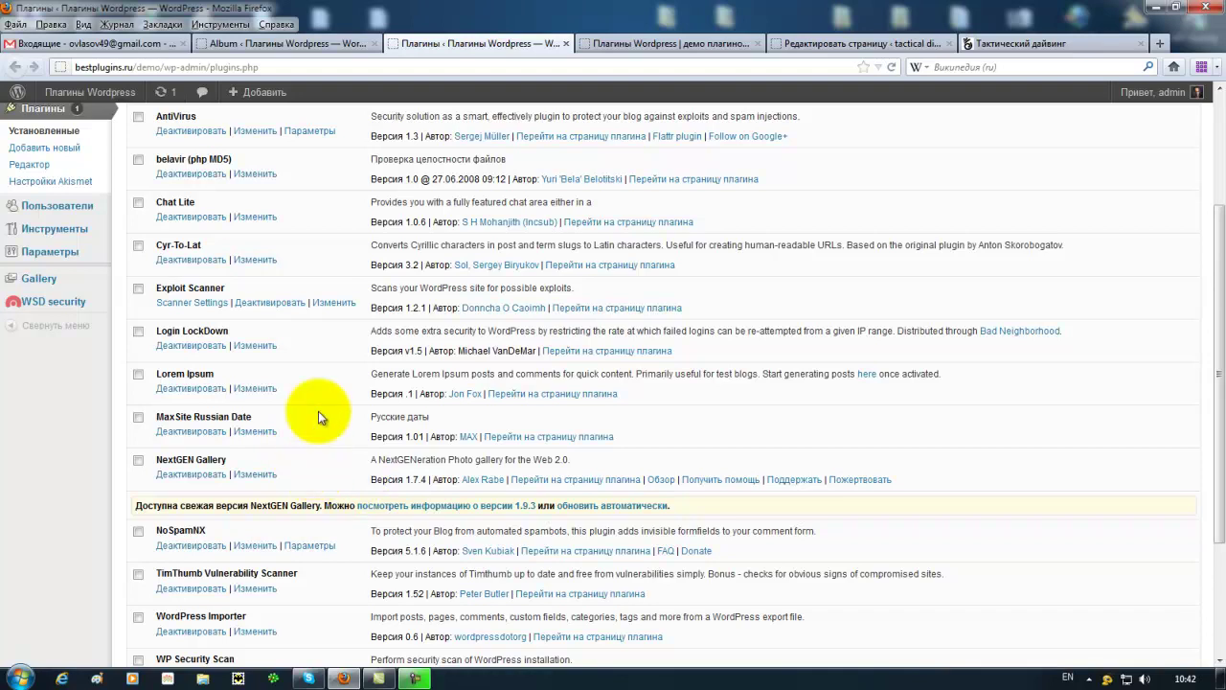
Return to the album management page and check the available albums, galleries and album contents area
left_click(305, 43)
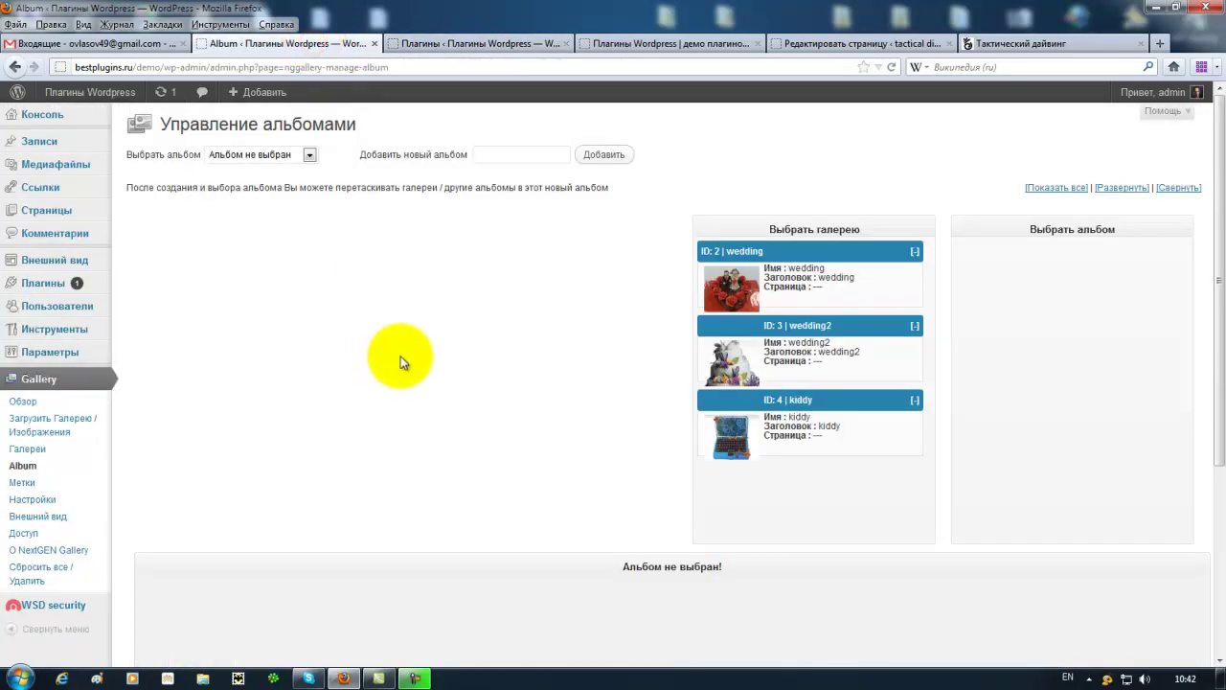
scroll(506, 424, "down", 2)
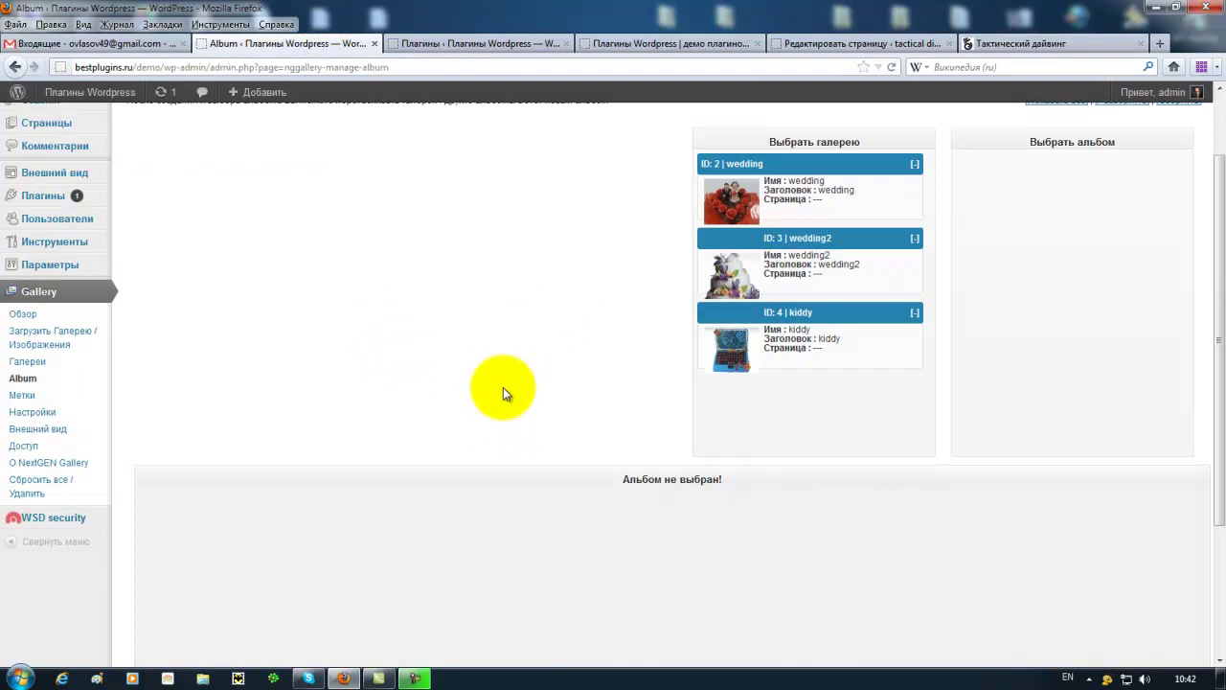
scroll(490, 381, "up", 2)
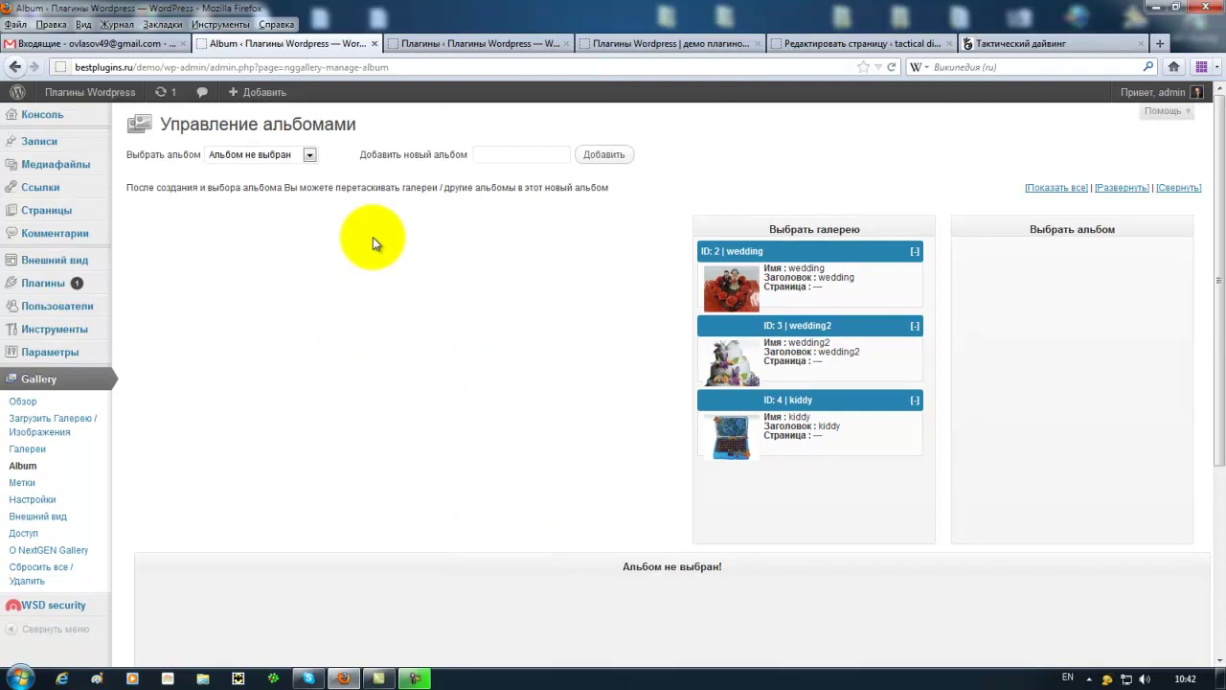
left_click(309, 155)
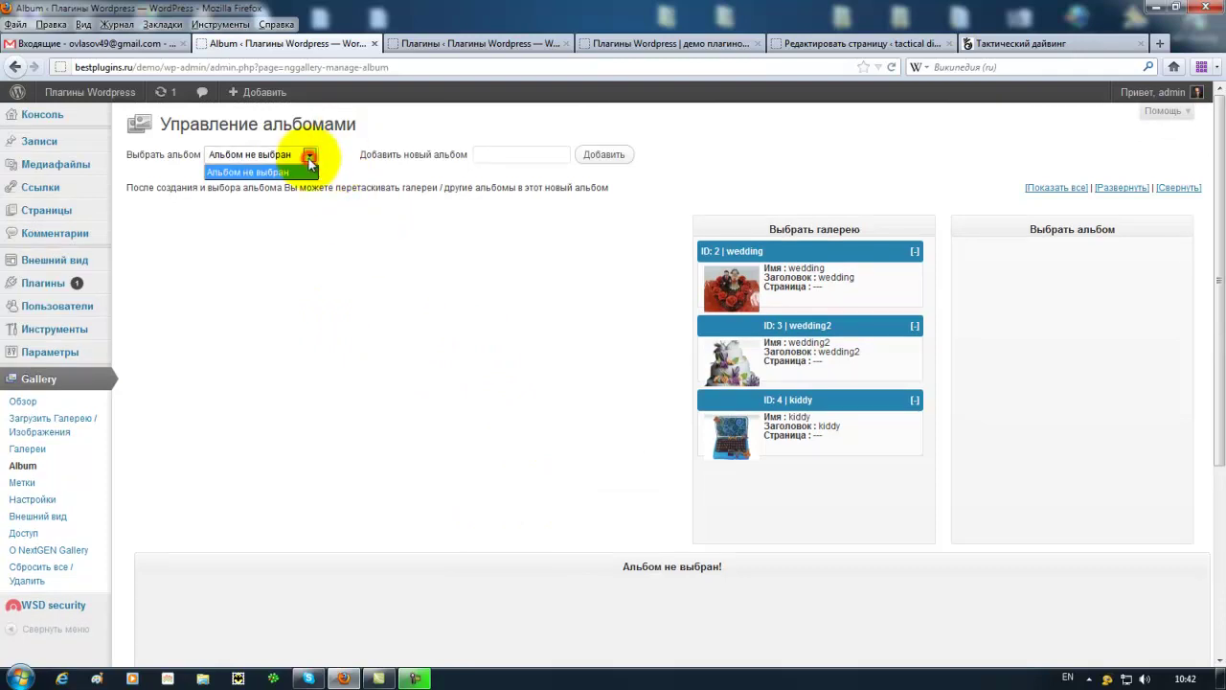
left_click(309, 154)
scroll(498, 393, "down", 2)
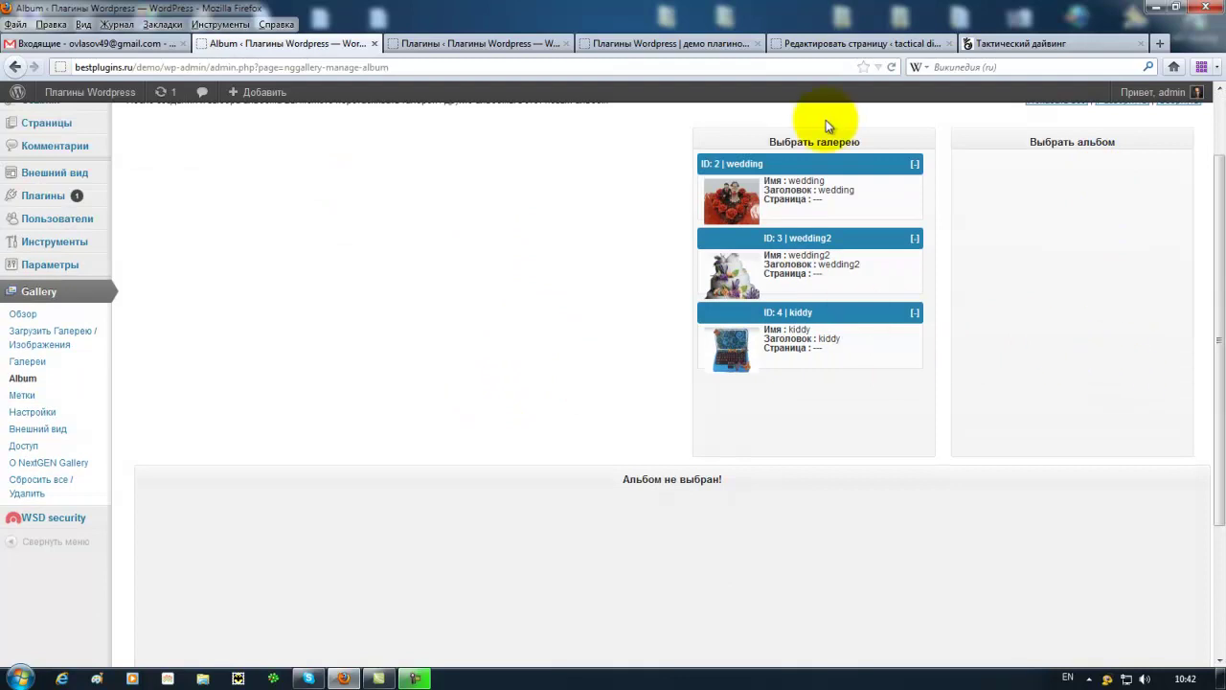
scroll(1073, 347, "up", 2)
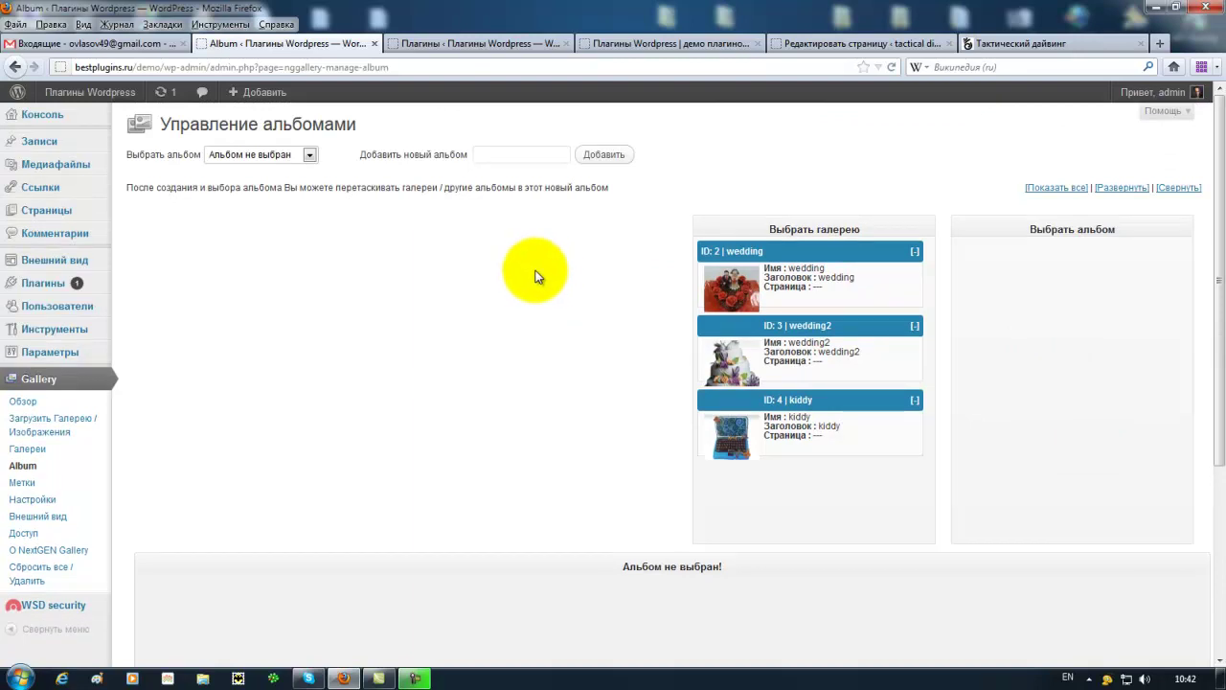
Create a new album named "Торты на заказ"
left_click(551, 155)
type("N")
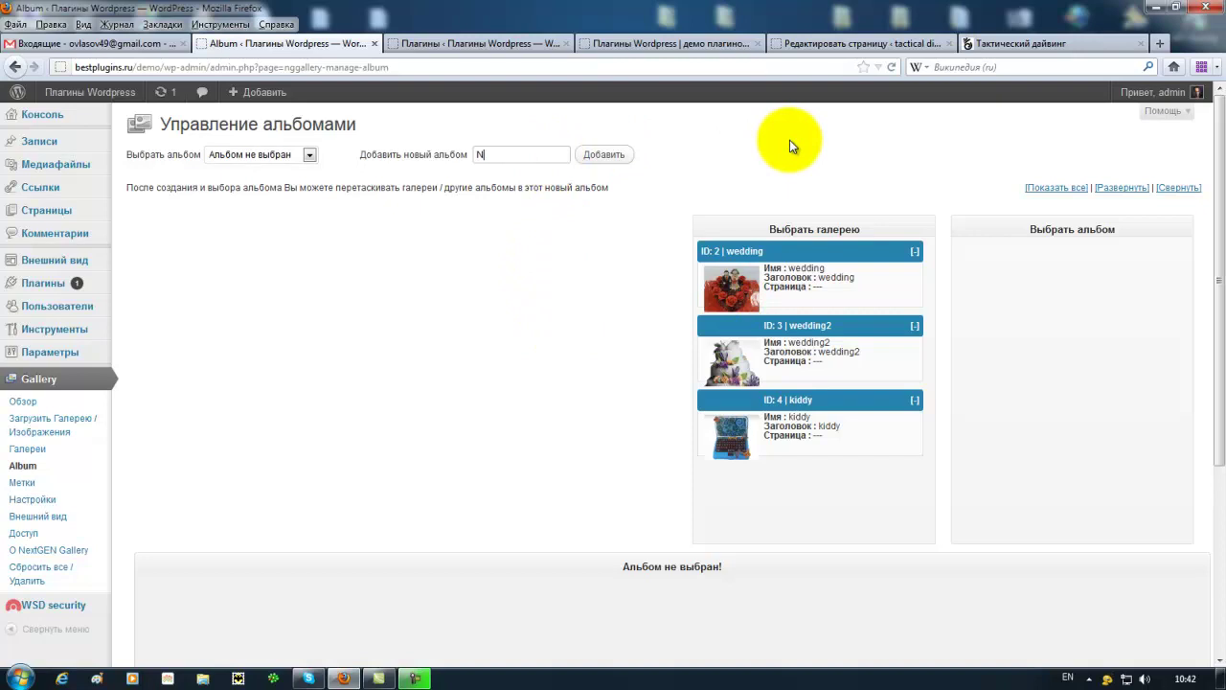
type("орт")
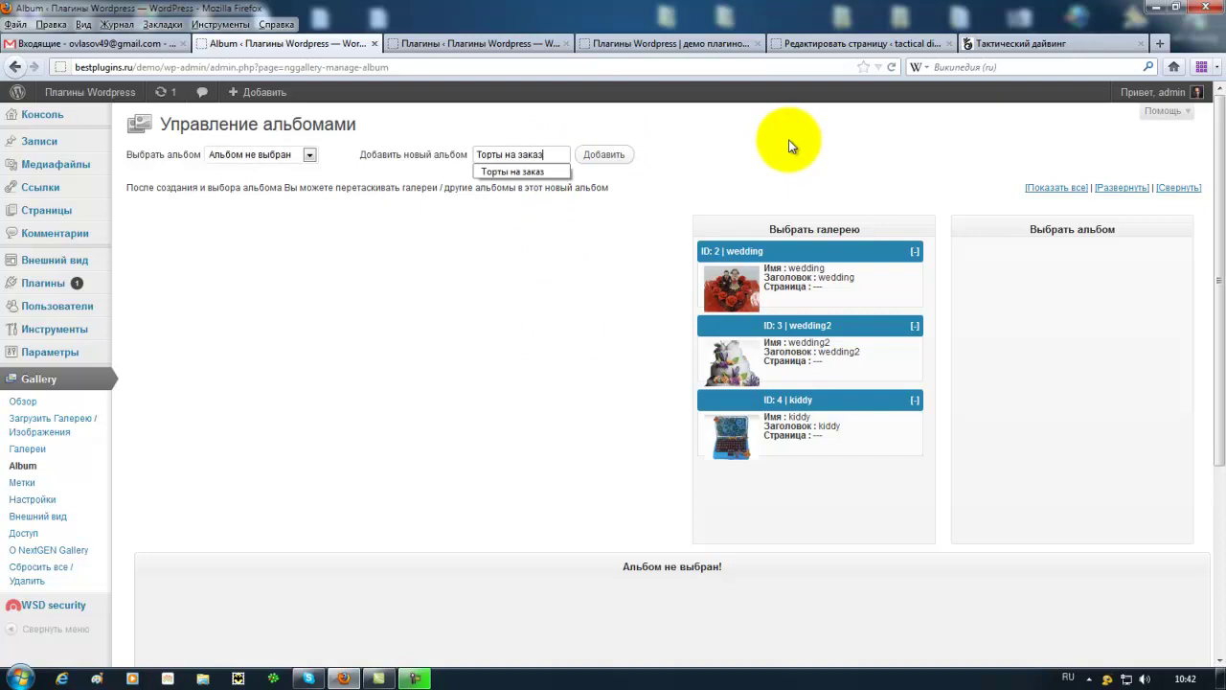
type("ы на заказ")
key("Return")
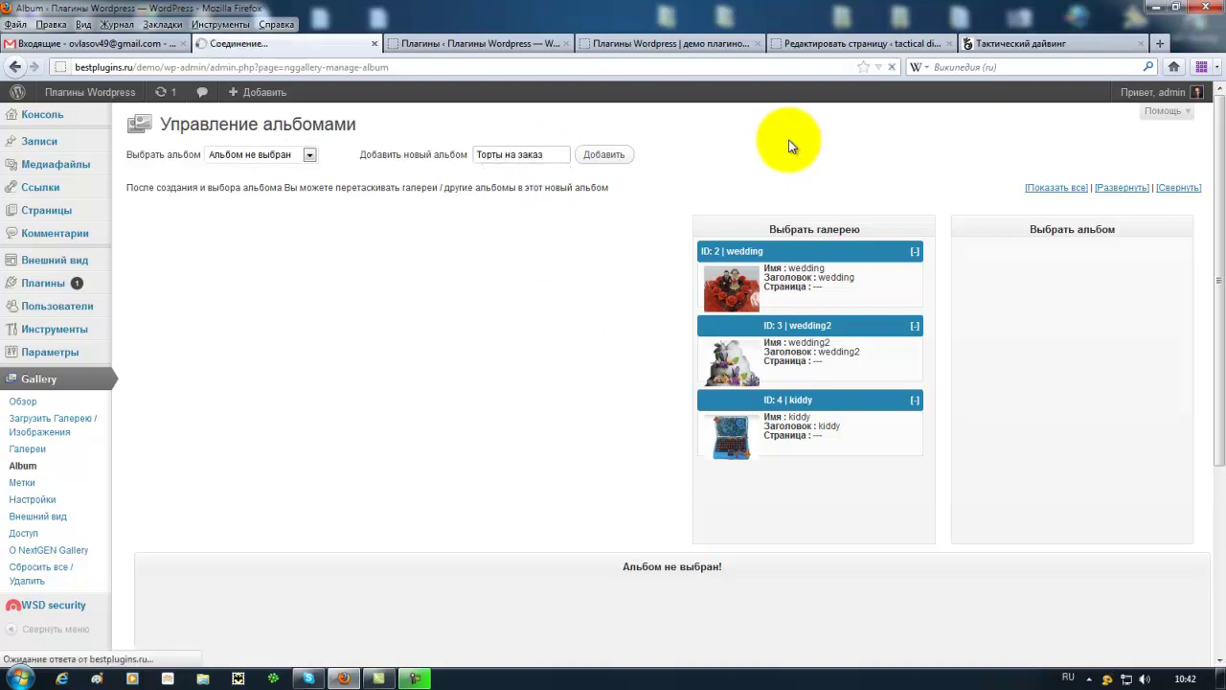
Add the wedding, wedding2 and kiddy galleries, in that order, to the "Торты на заказ" album
scroll(520, 475, "down", 2)
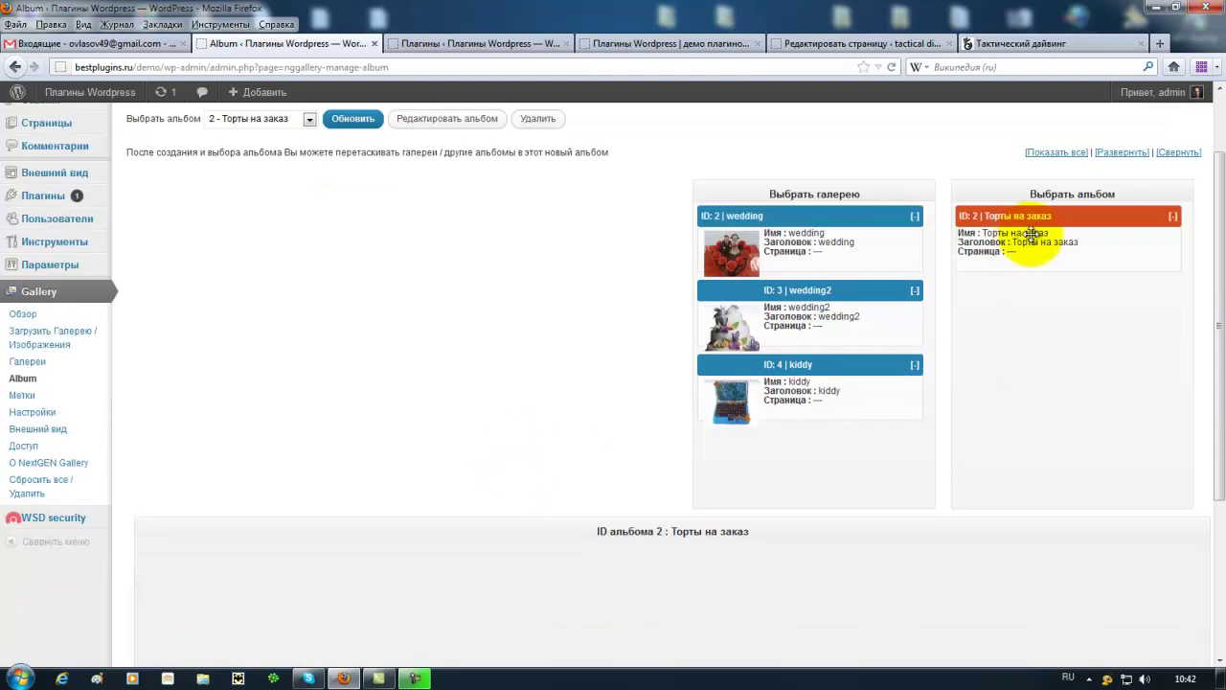
left_click_drag(853, 216, 320, 561)
left_click_drag(810, 220, 259, 631)
left_click_drag(834, 221, 281, 472)
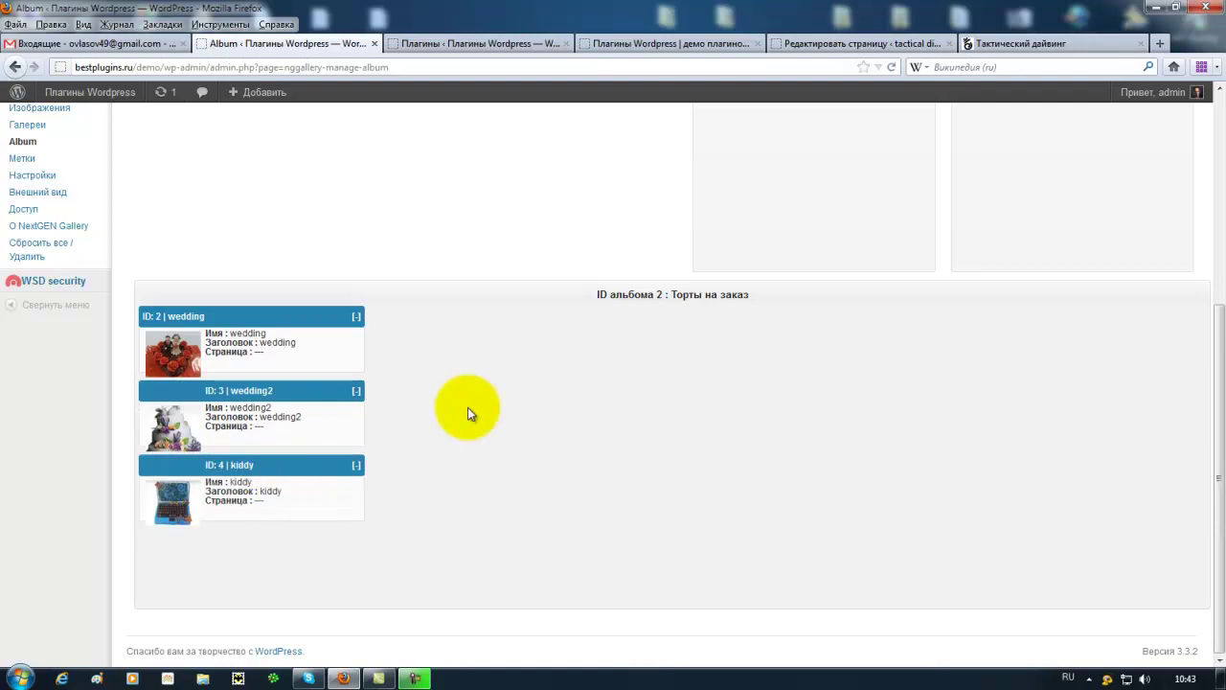
Save the updated "Торты на заказ" album and review its contents
scroll(495, 437, "up", 5)
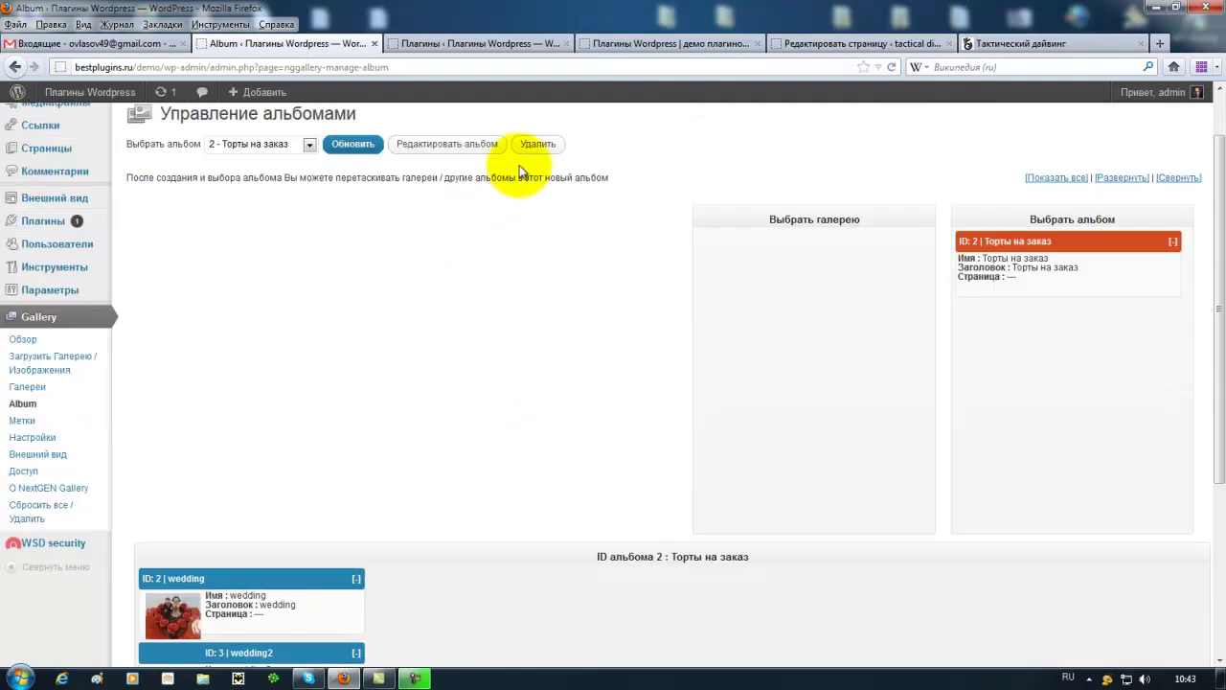
scroll(538, 337, "down", 2)
scroll(535, 338, "up", 2)
scroll(517, 335, "up", 1)
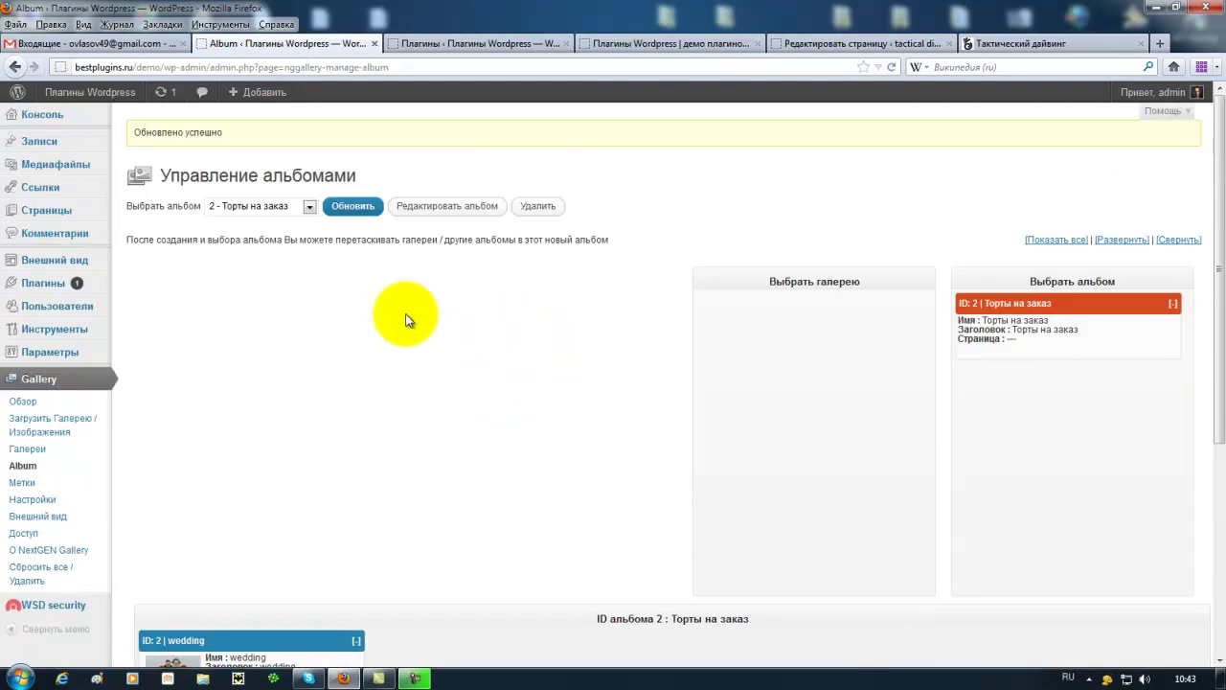
left_click(341, 206)
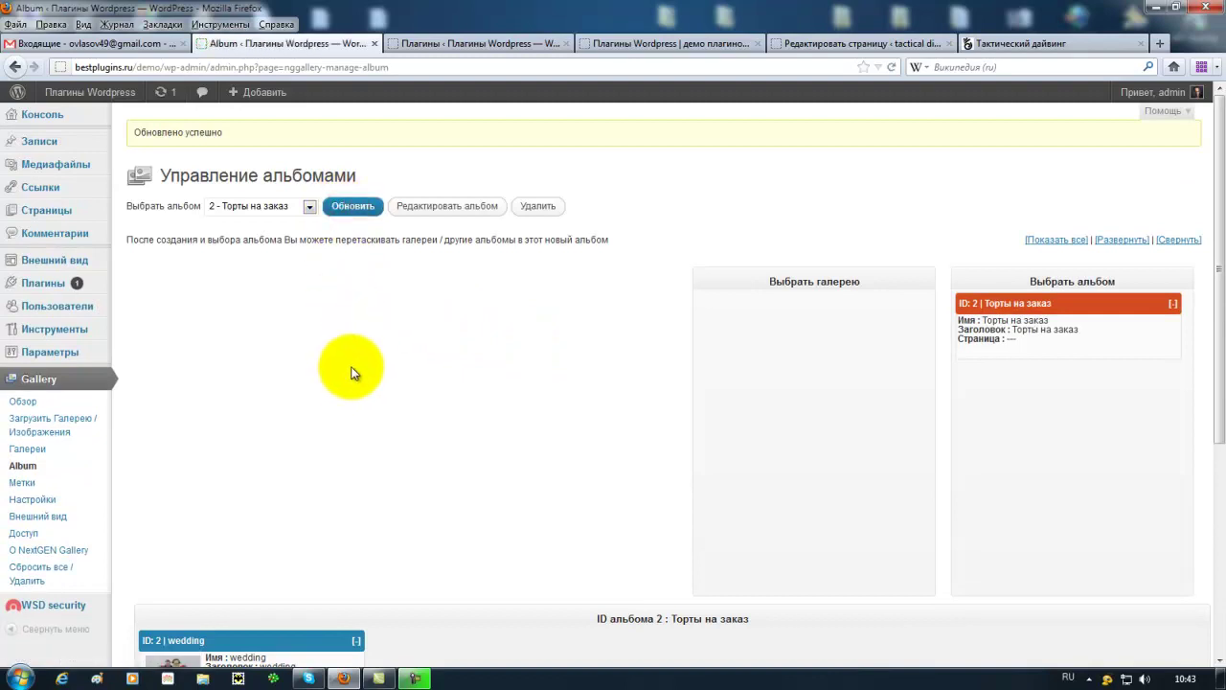
scroll(345, 369, "down", 4)
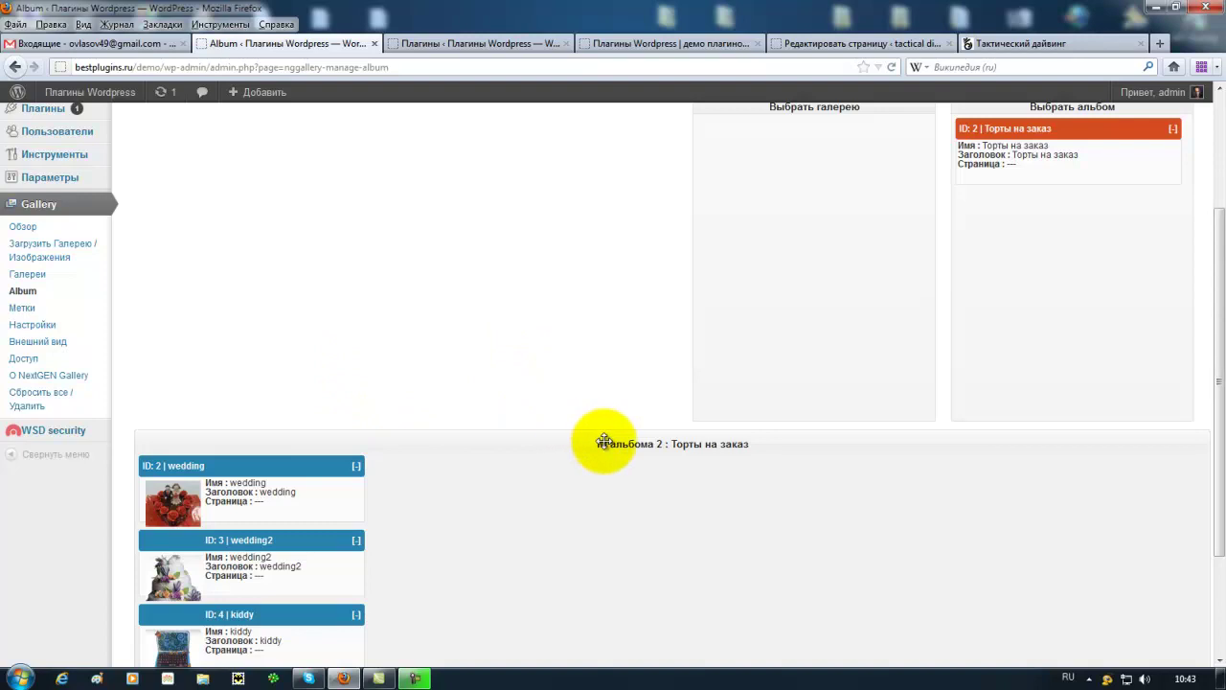
scroll(247, 353, "up", 4)
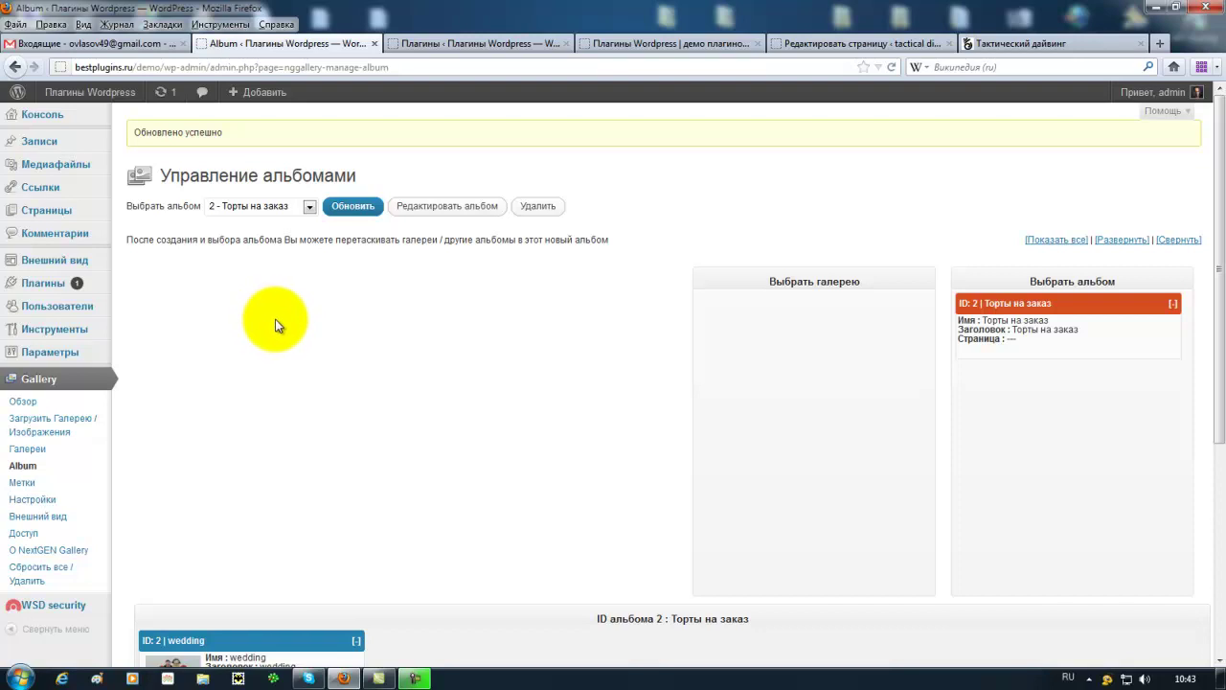
Open the post "Image in a post" for editing
mouse_move(82, 195)
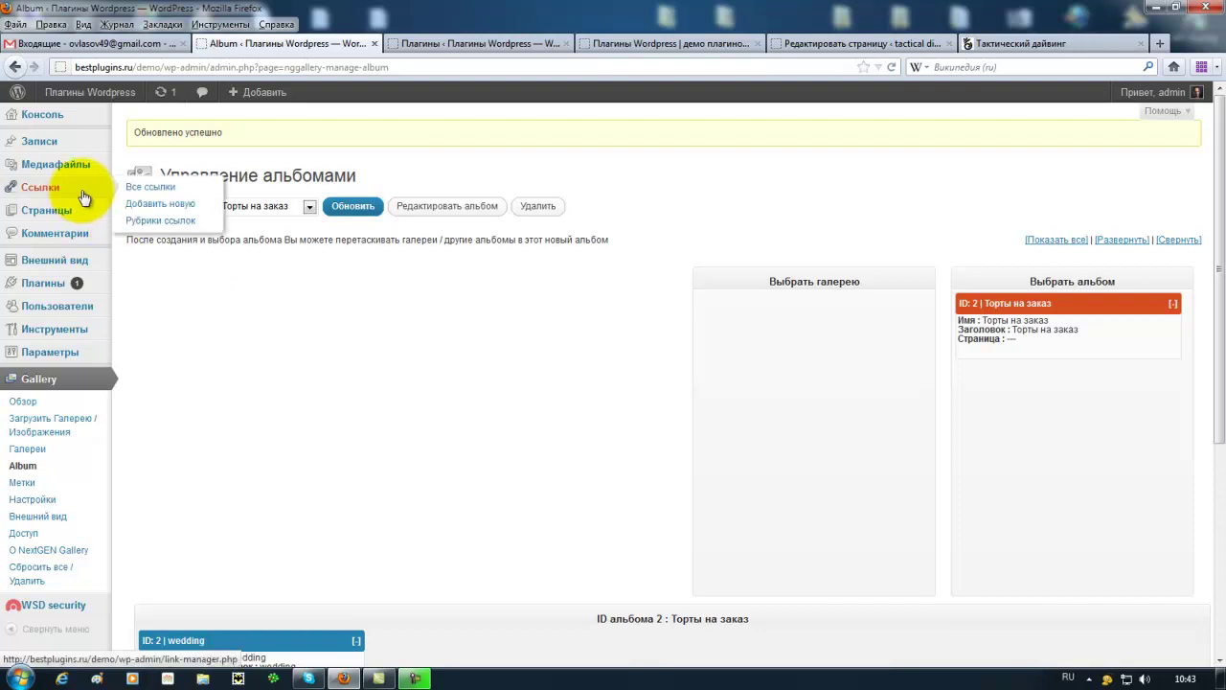
left_click(132, 188)
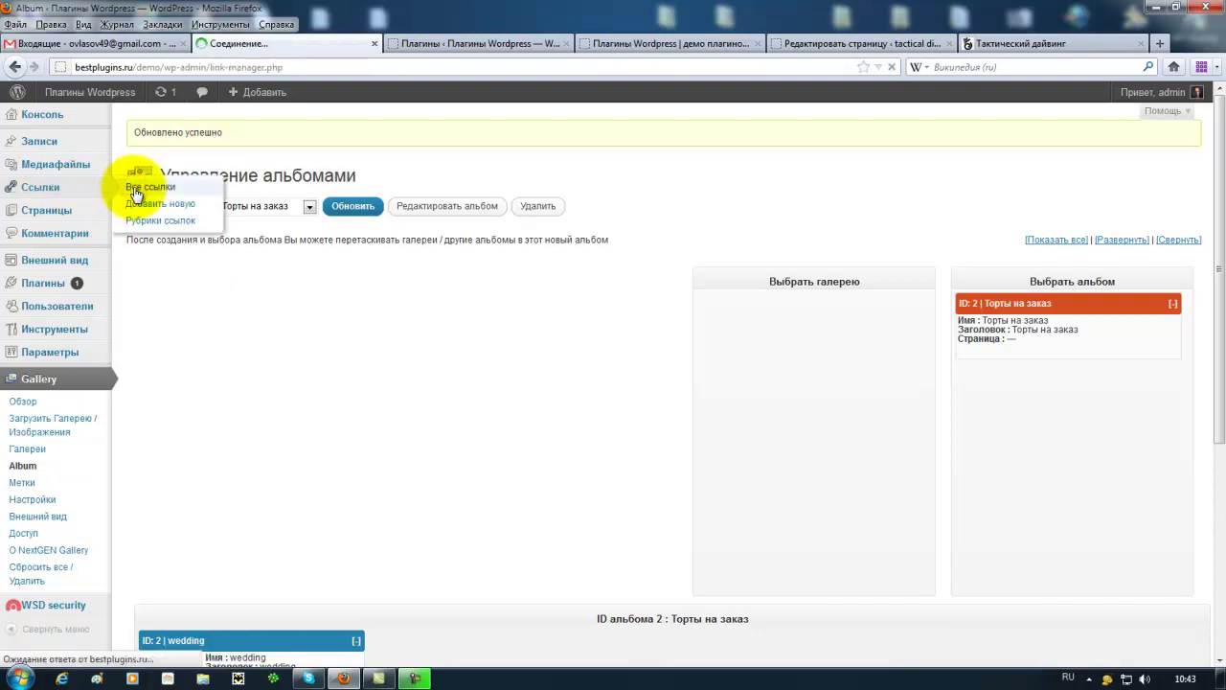
mouse_move(81, 149)
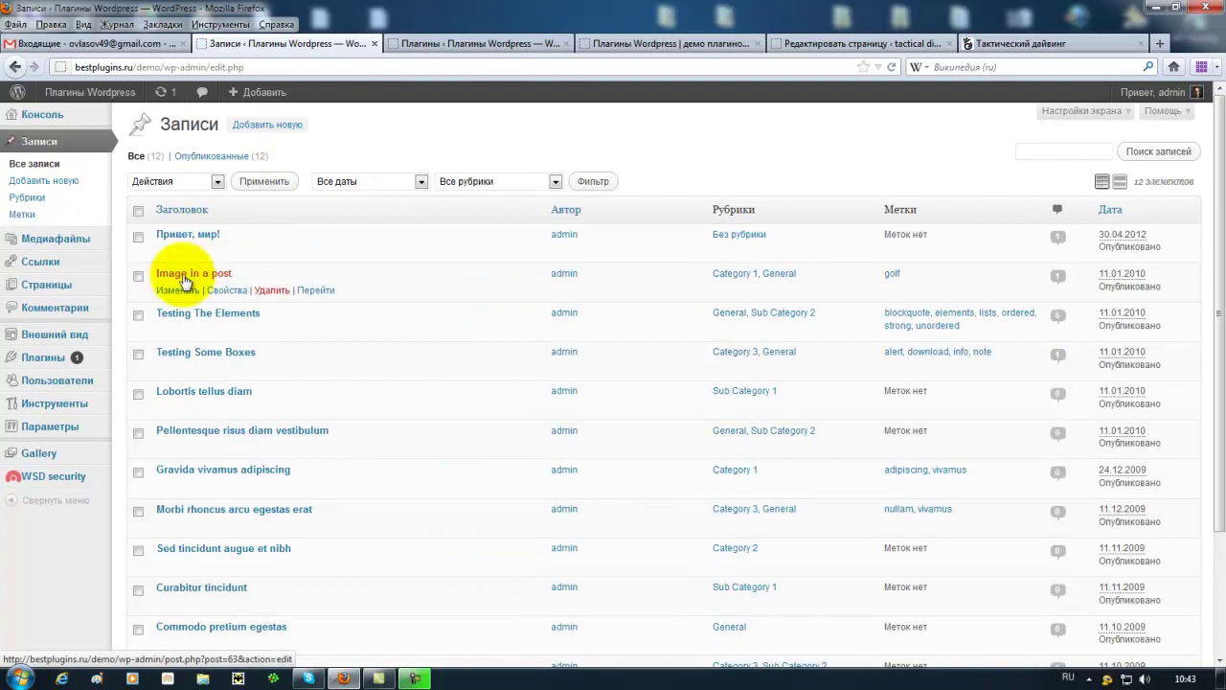
left_click(171, 293)
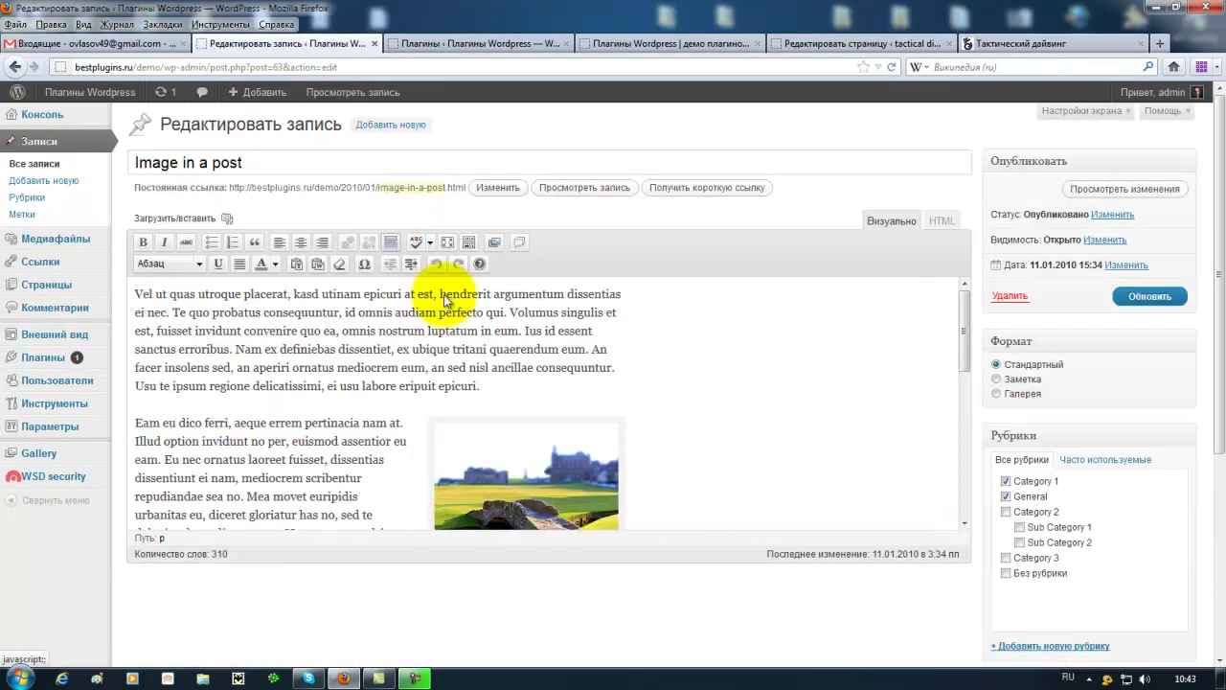
Insert the album "Торты на заказ" in its compact version on a new line at the end of the post
scroll(686, 402, "down", 10)
left_click(254, 507)
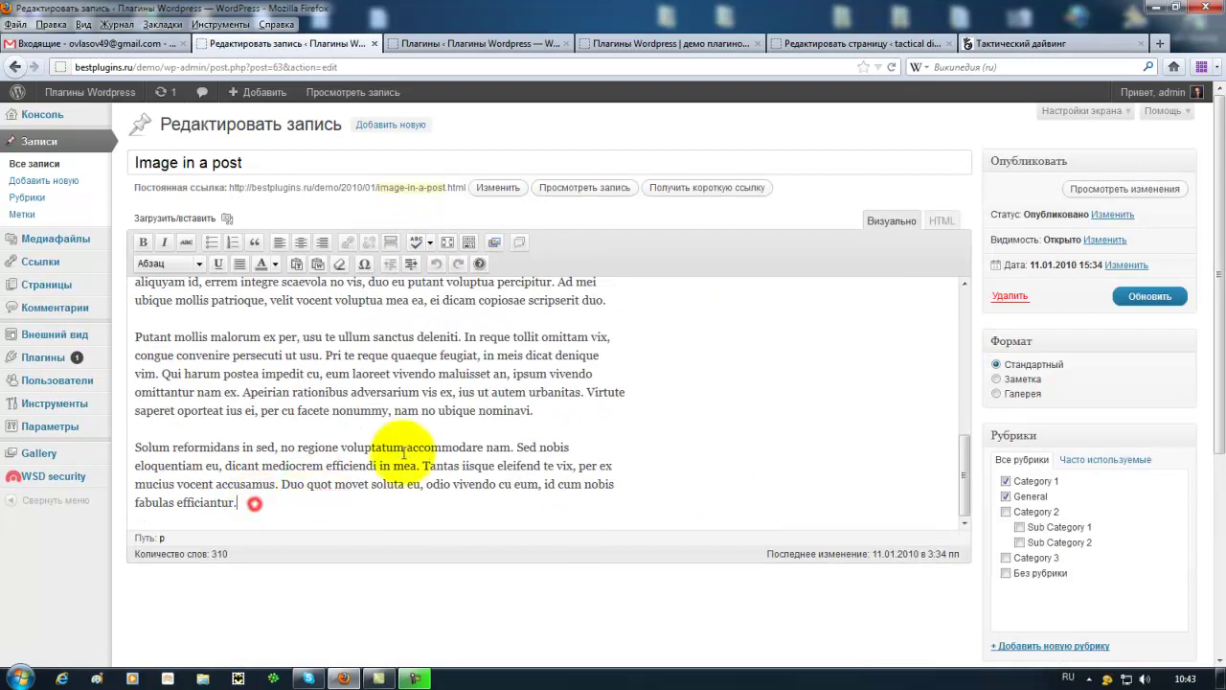
key("Return")
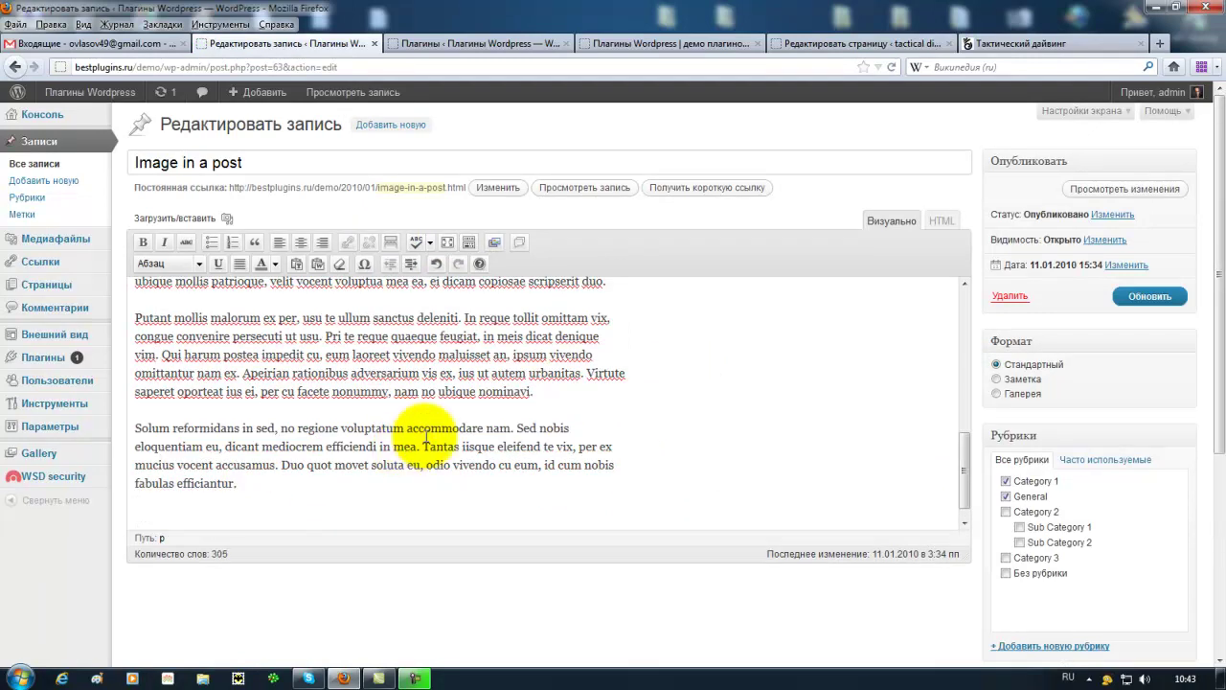
left_click(494, 242)
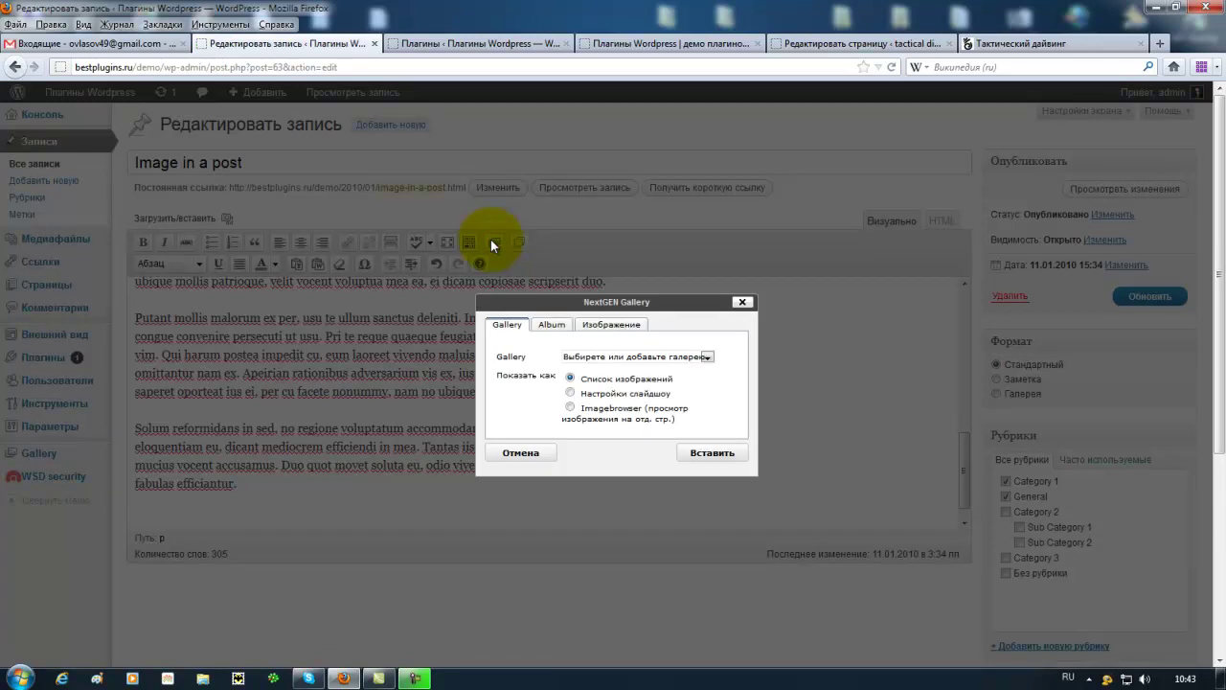
left_click(551, 326)
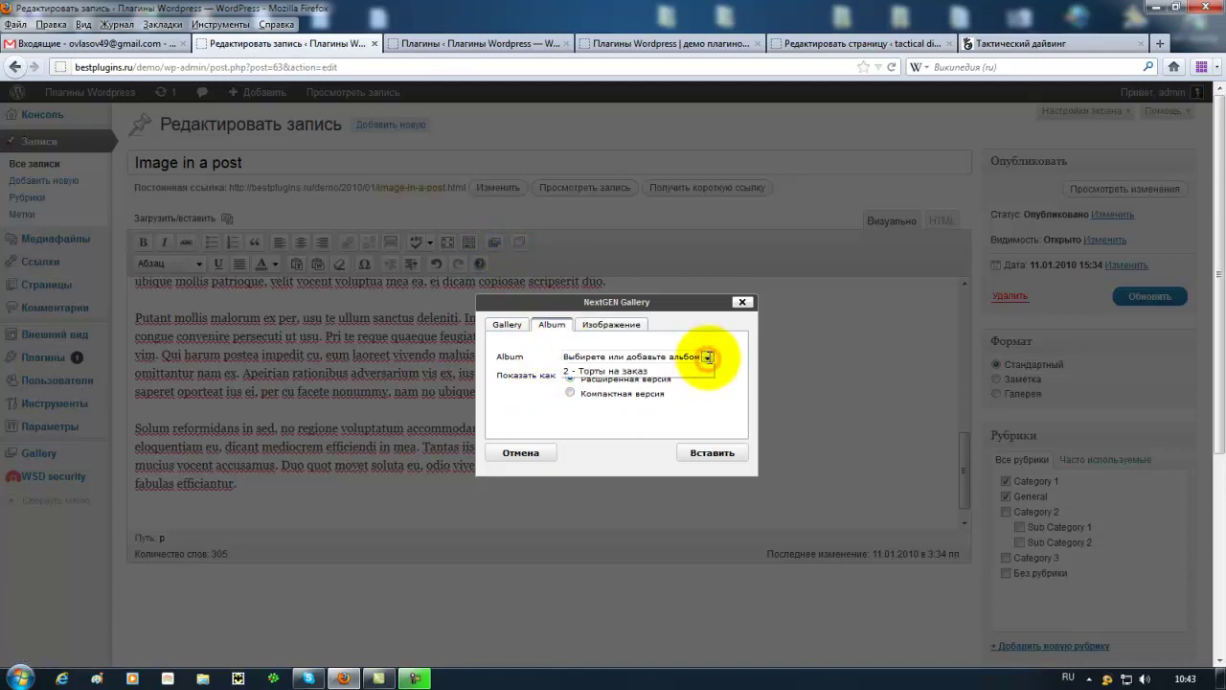
left_click(709, 357)
left_click(661, 380)
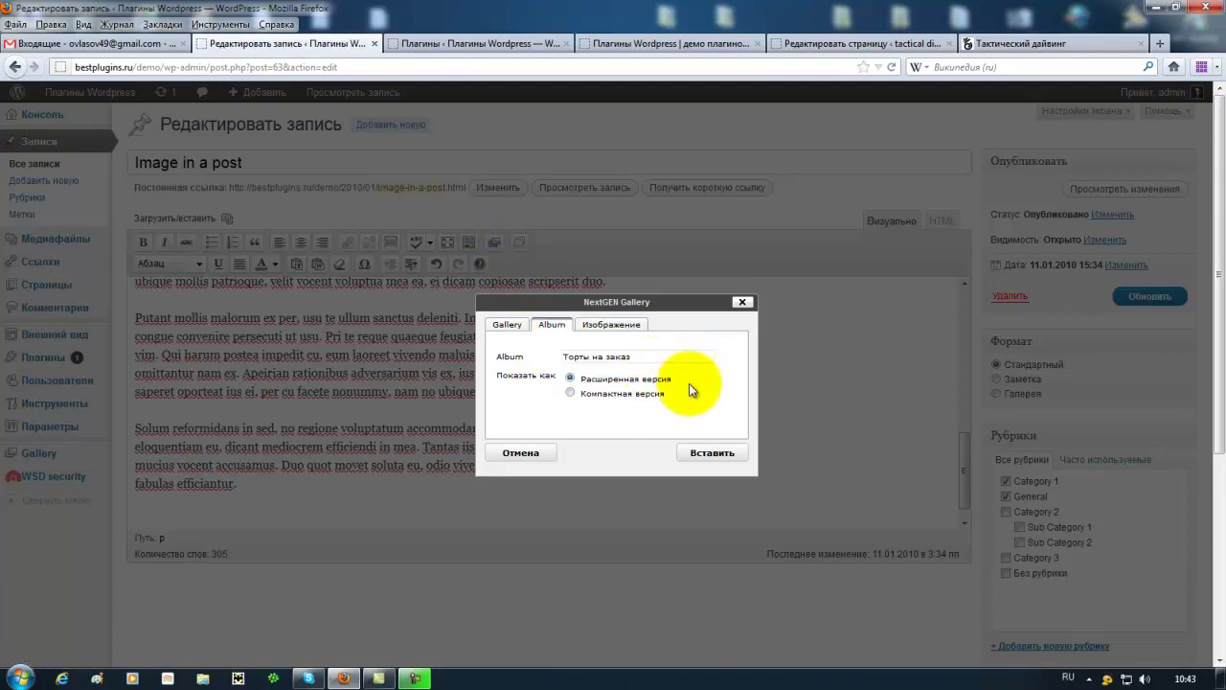
left_click(570, 393)
left_click(709, 453)
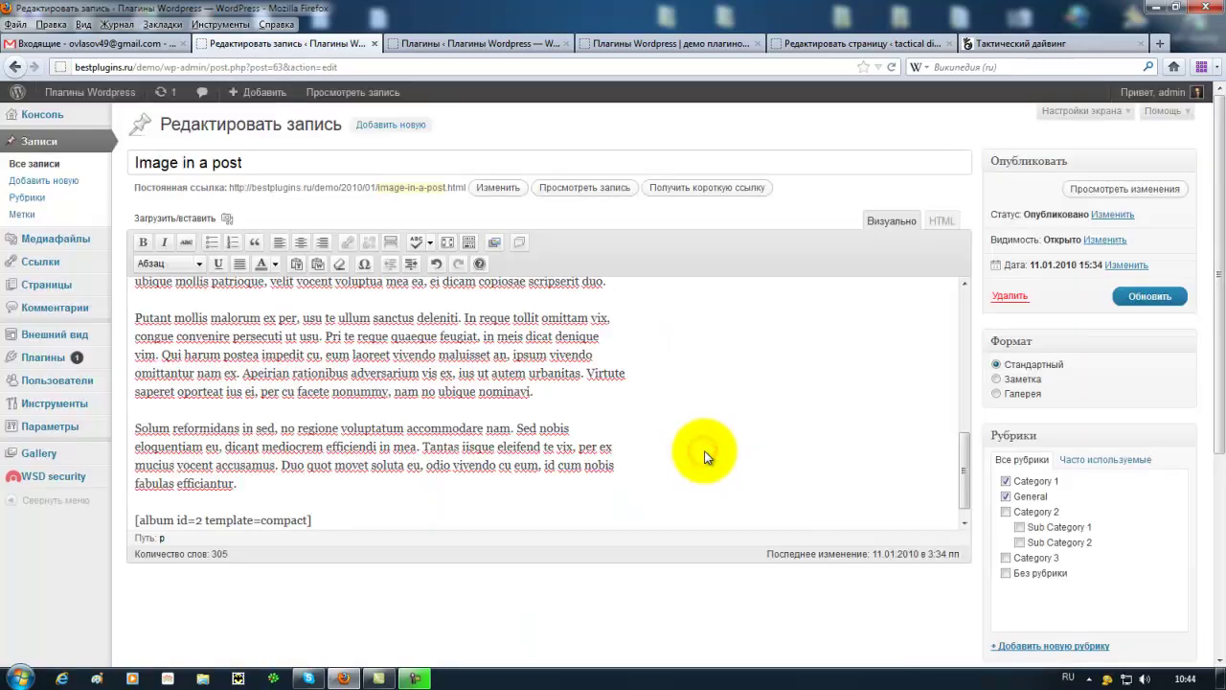
Check the album shortcode at the end of the post and update the post
scroll(479, 492, "down", 1)
left_click_drag(317, 501, 131, 506)
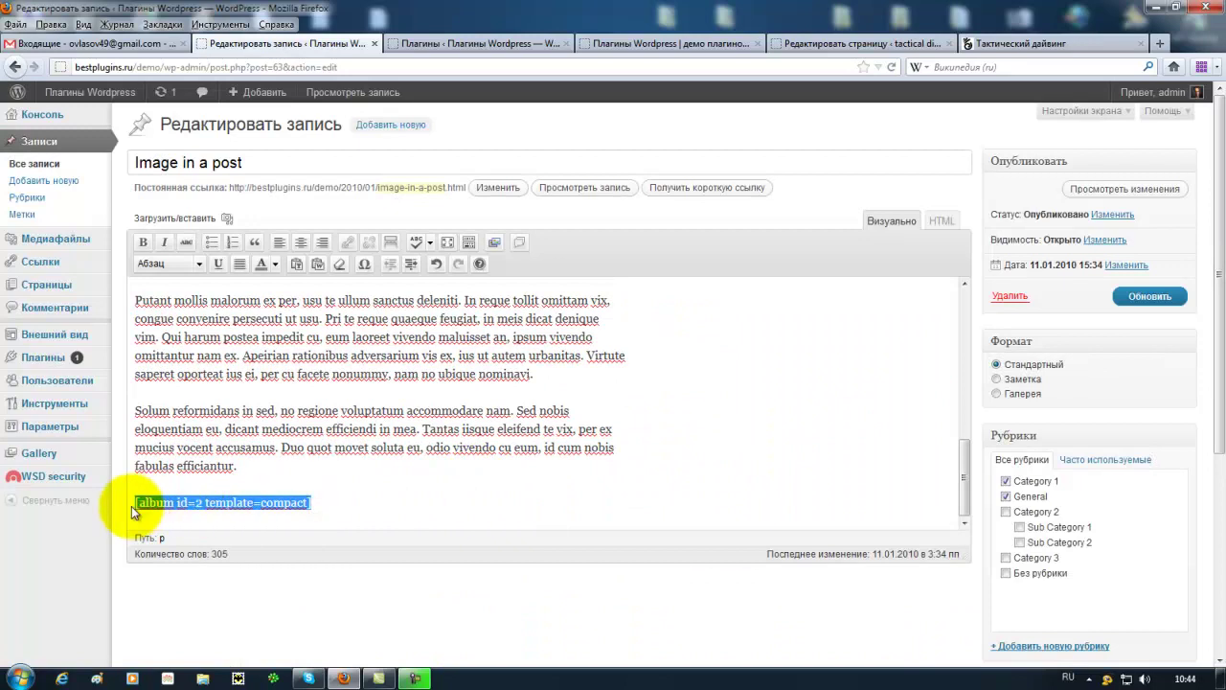
left_click(1145, 296)
Open the demo site's home page and locate the inserted album at the end of the "Image in a post" entry
left_click(393, 45)
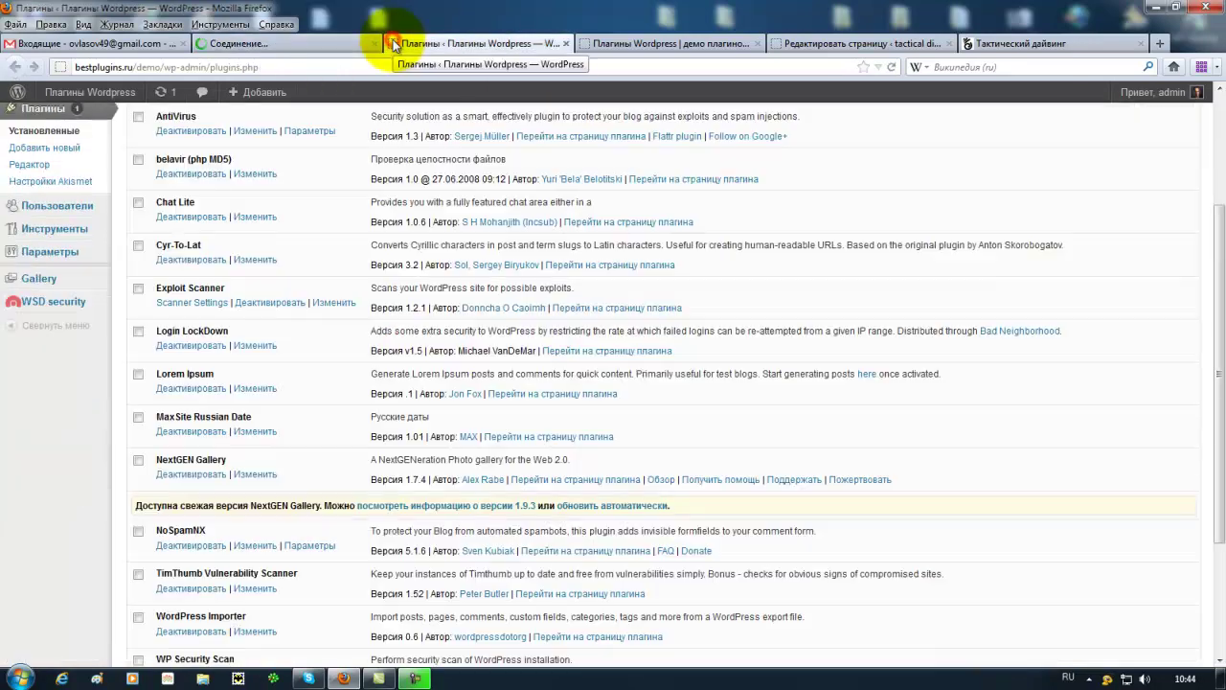
left_click(599, 44)
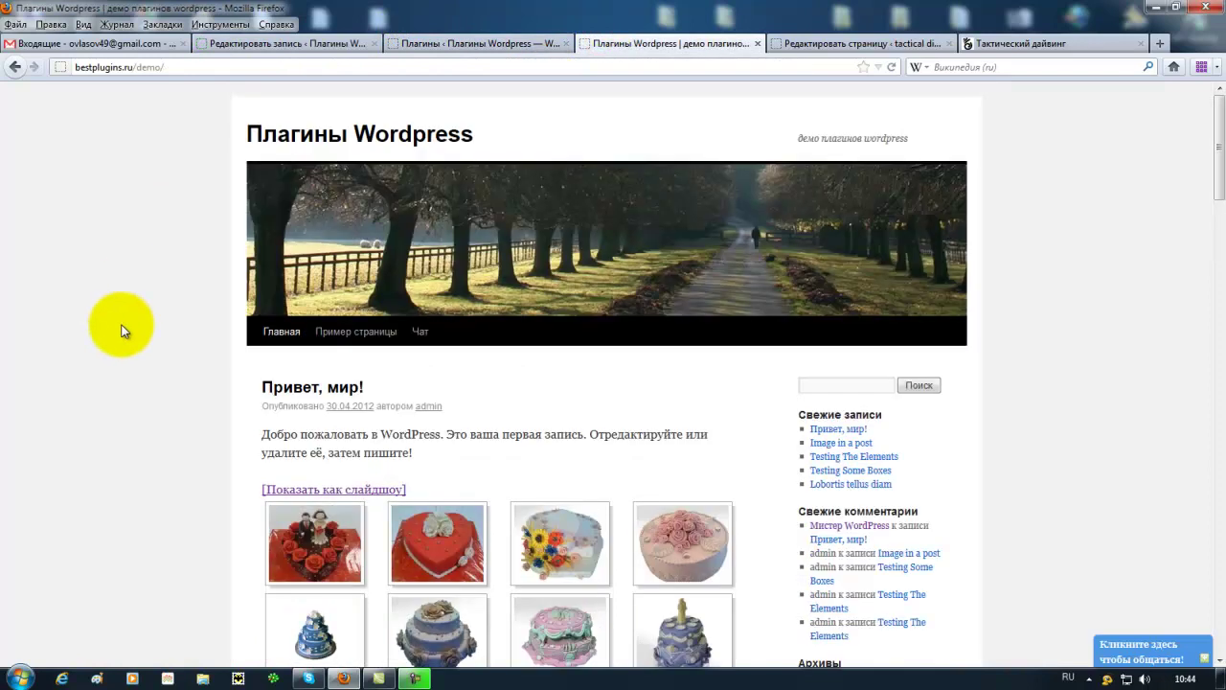
left_click(259, 132)
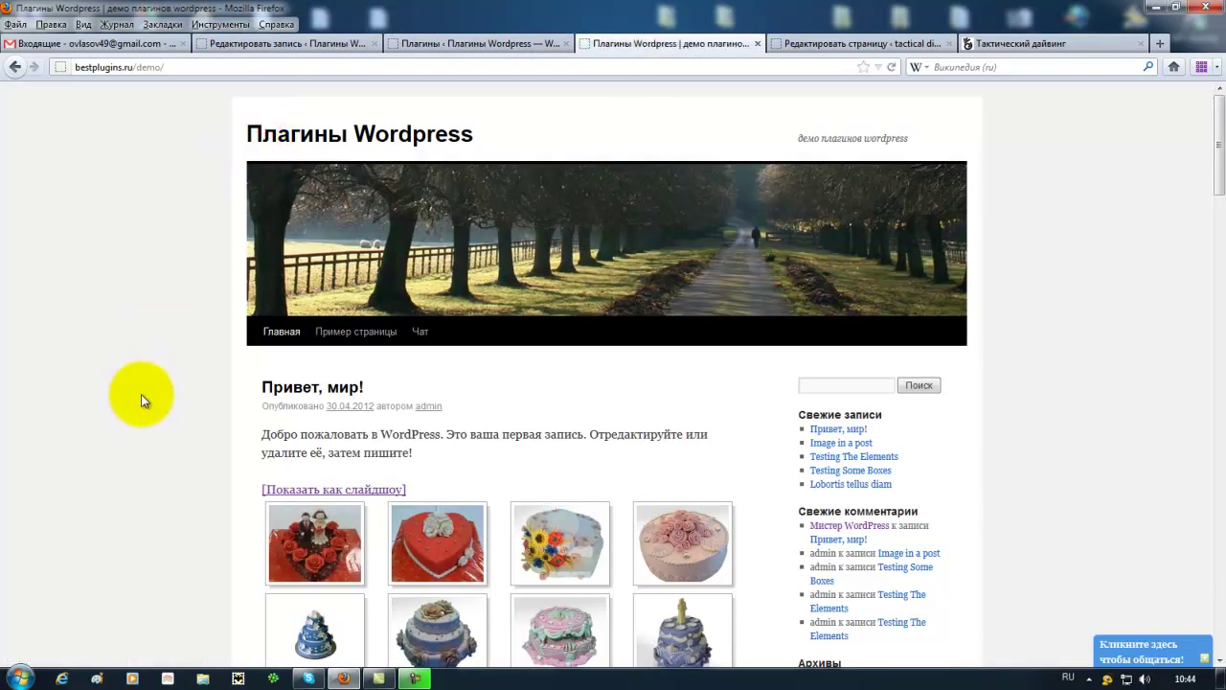
scroll(142, 394, "down", 20)
scroll(146, 392, "down", 5)
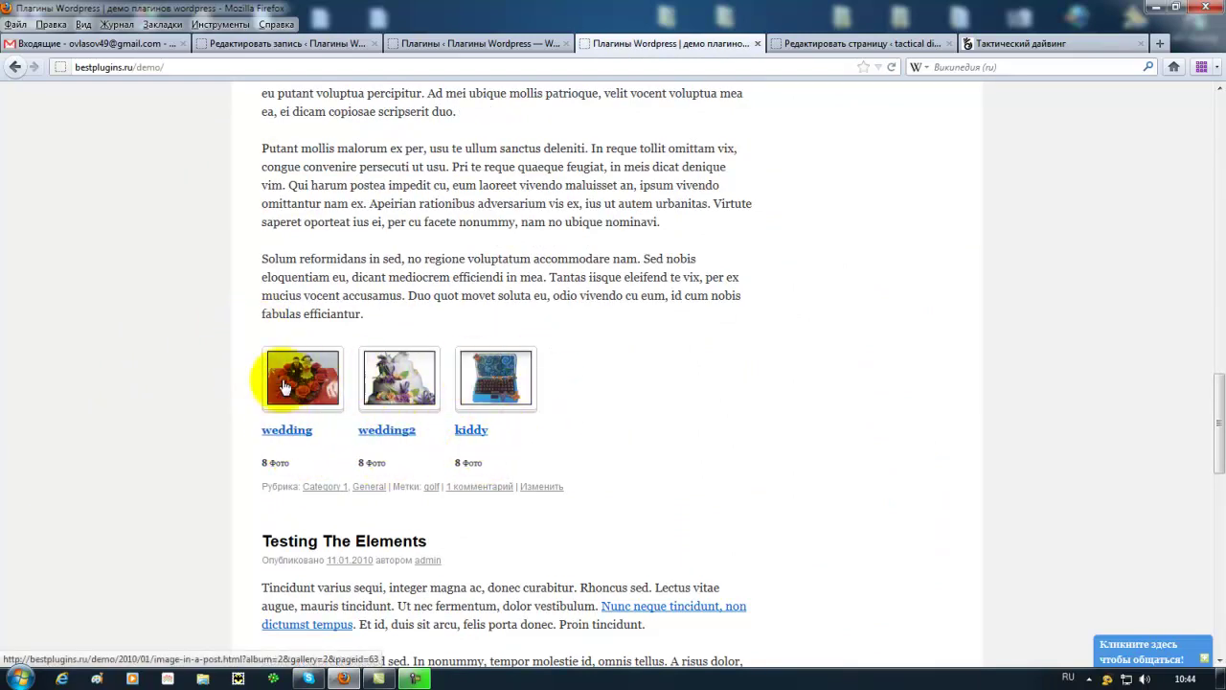
Open the wedding gallery from the album, view its thumbnails and return to the home page
left_click(330, 376)
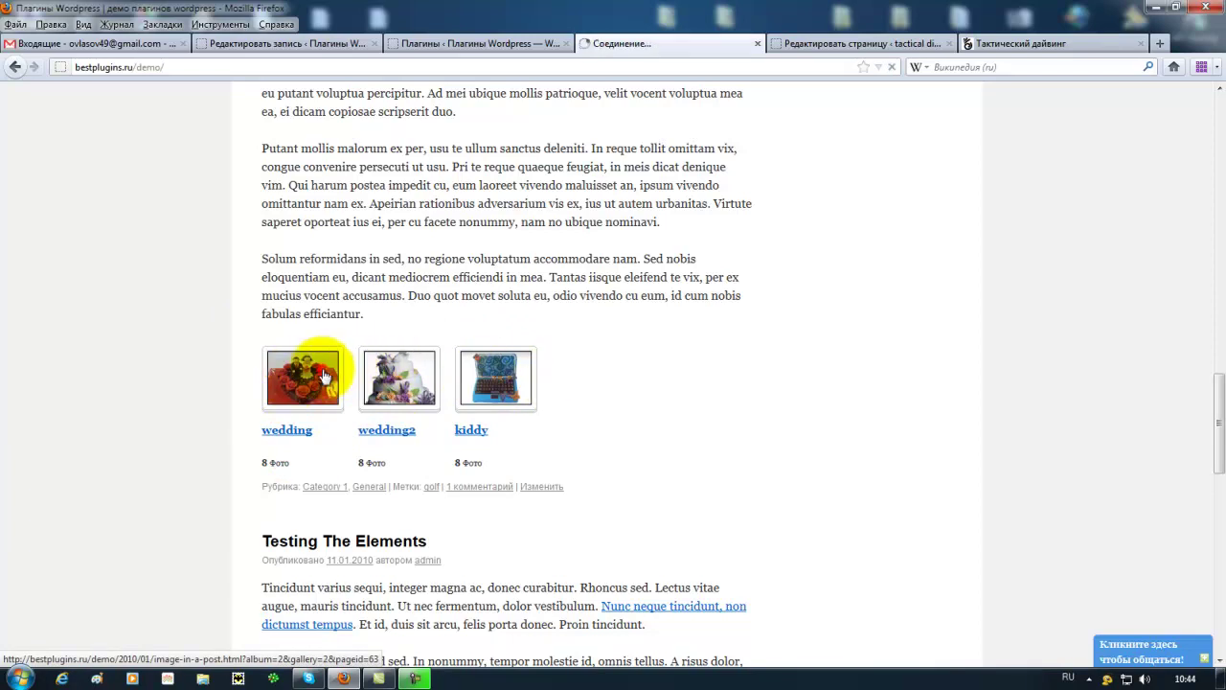
scroll(195, 460, "down", 5)
scroll(195, 482, "down", 5)
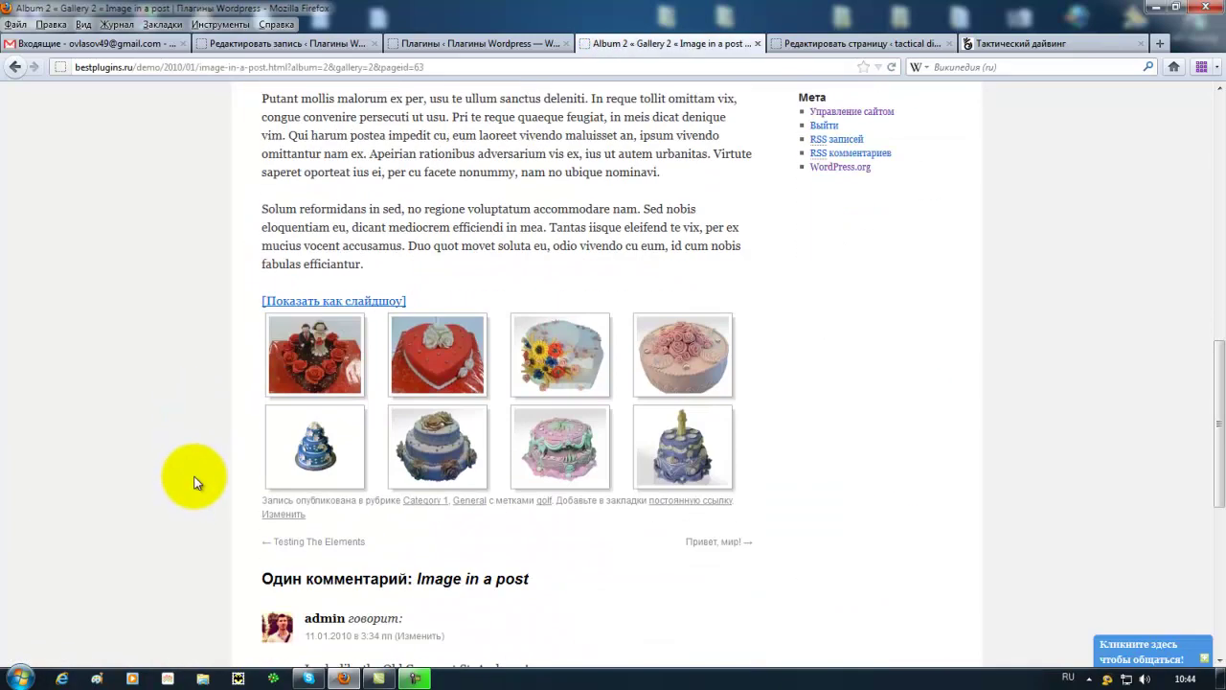
scroll(195, 481, "down", 1)
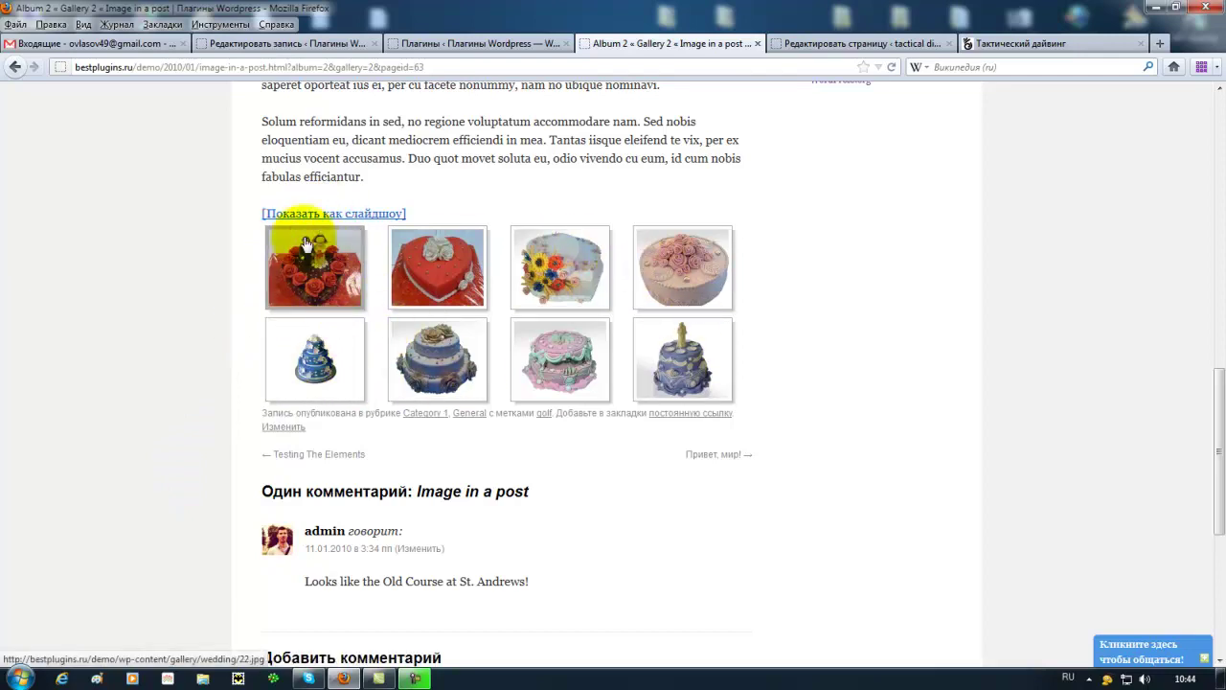
left_click(15, 66)
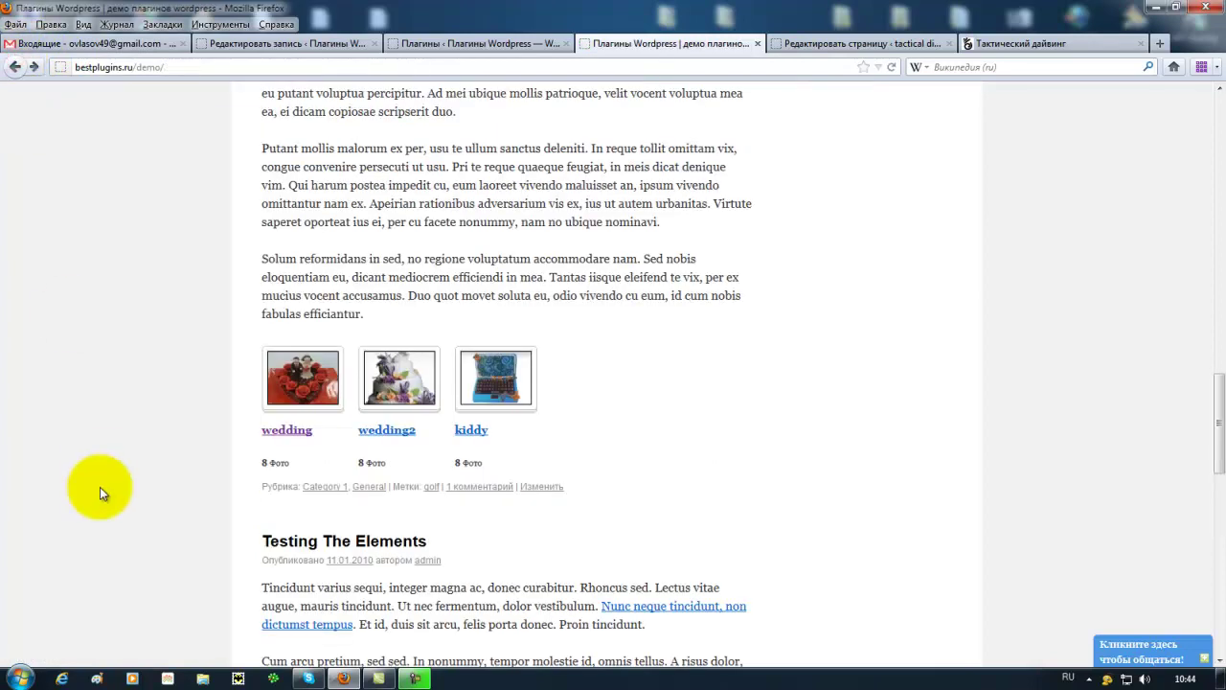
View the wedding2 and kiddy galleries from the album one after the other, returning to the home page after each
left_click(428, 391)
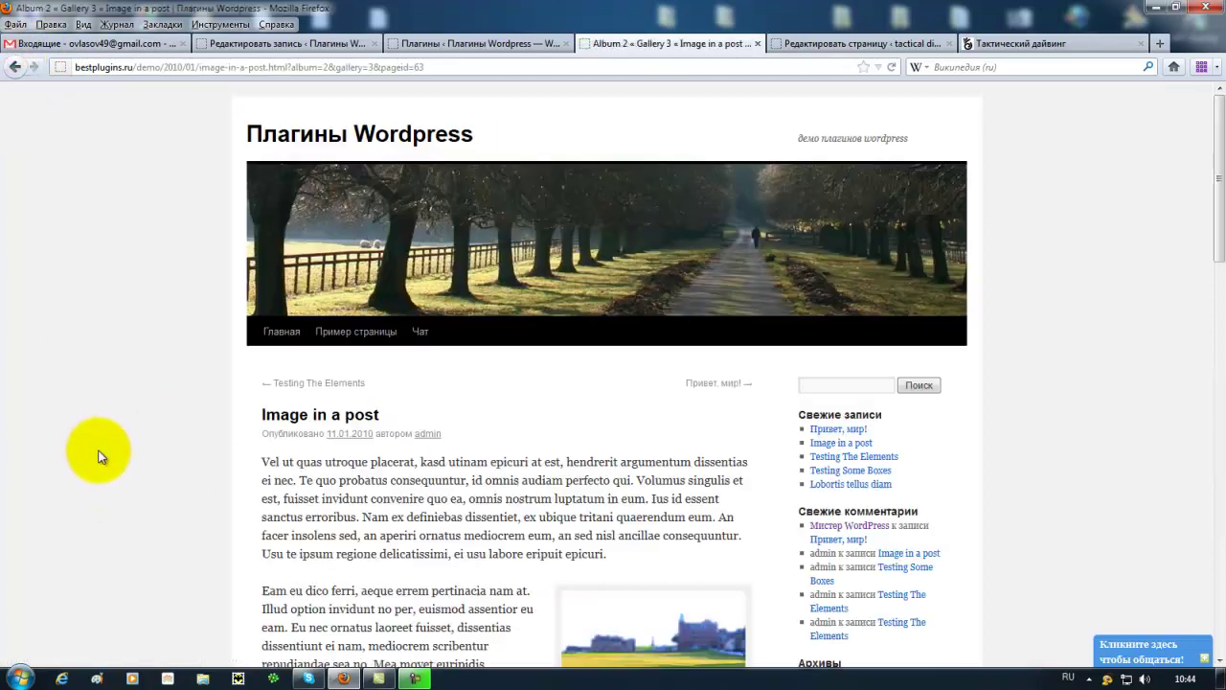
scroll(98, 456, "down", 15)
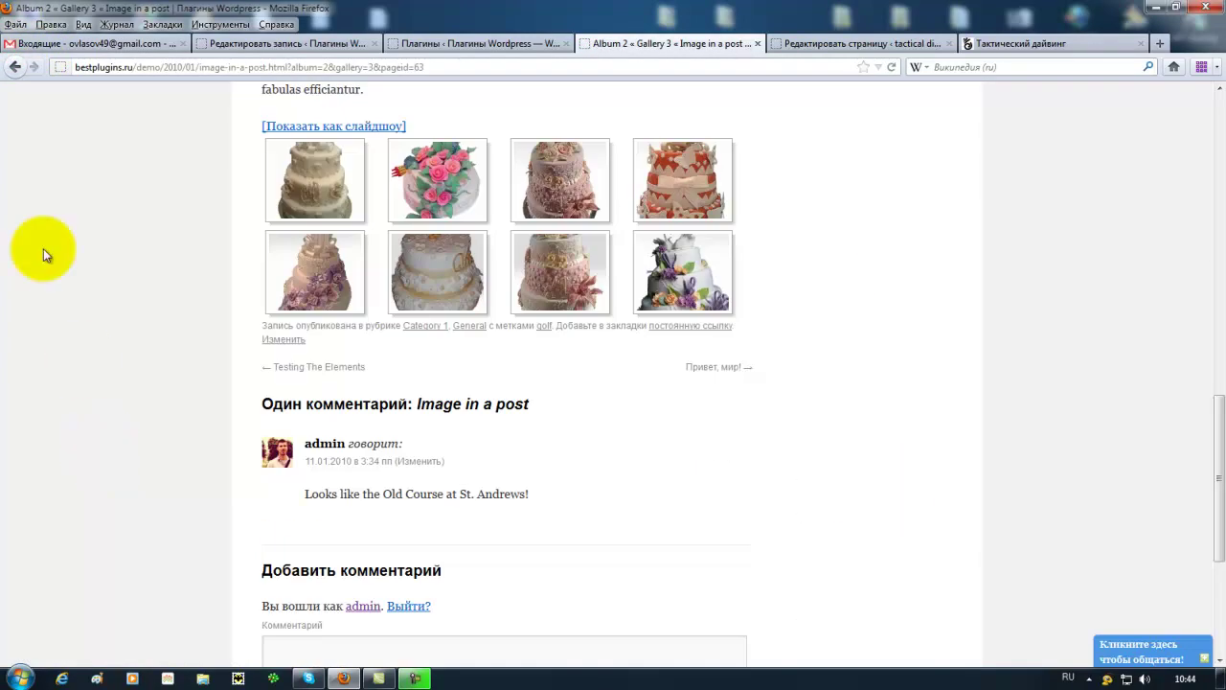
left_click(15, 66)
left_click(467, 383)
scroll(125, 388, "down", 15)
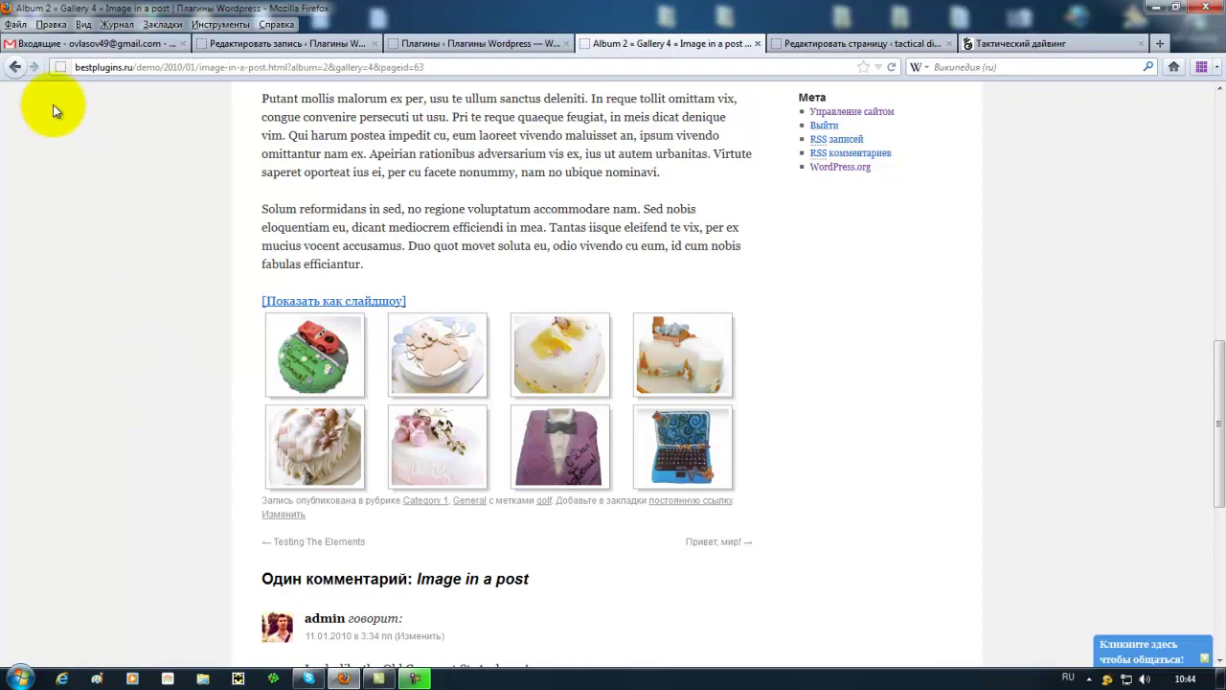
left_click(15, 66)
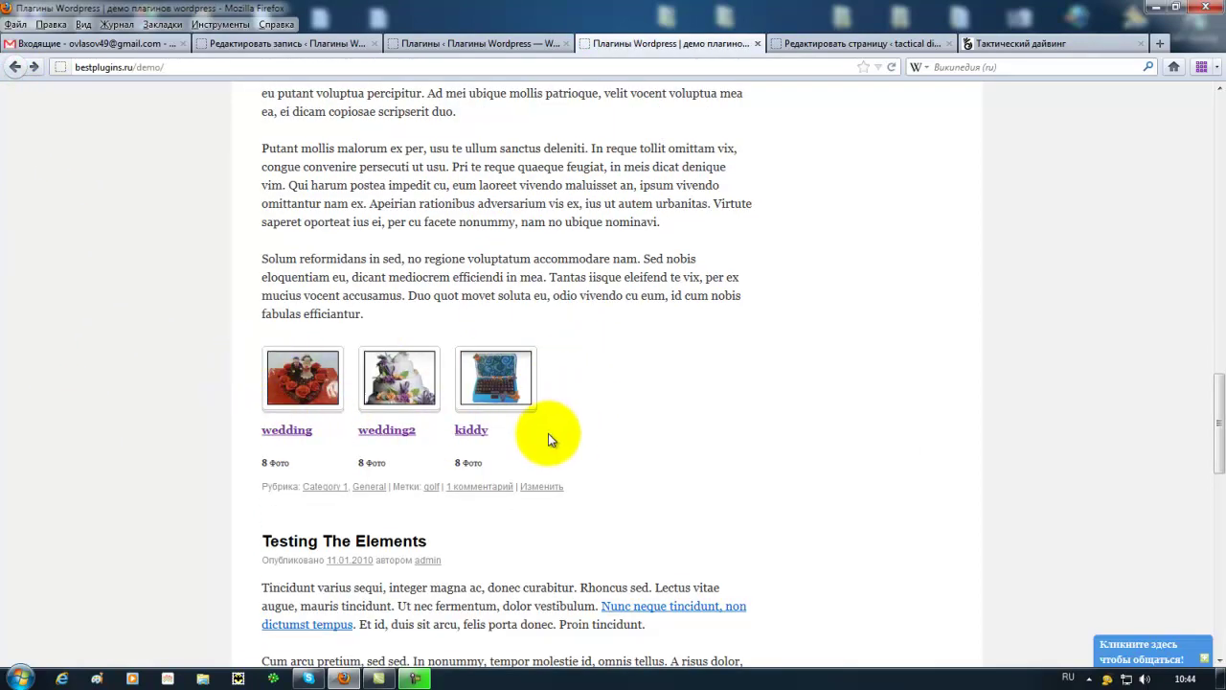
Change the album shortcode's template from compact to extend in the "Image in a post" post and update the post
left_click(428, 45)
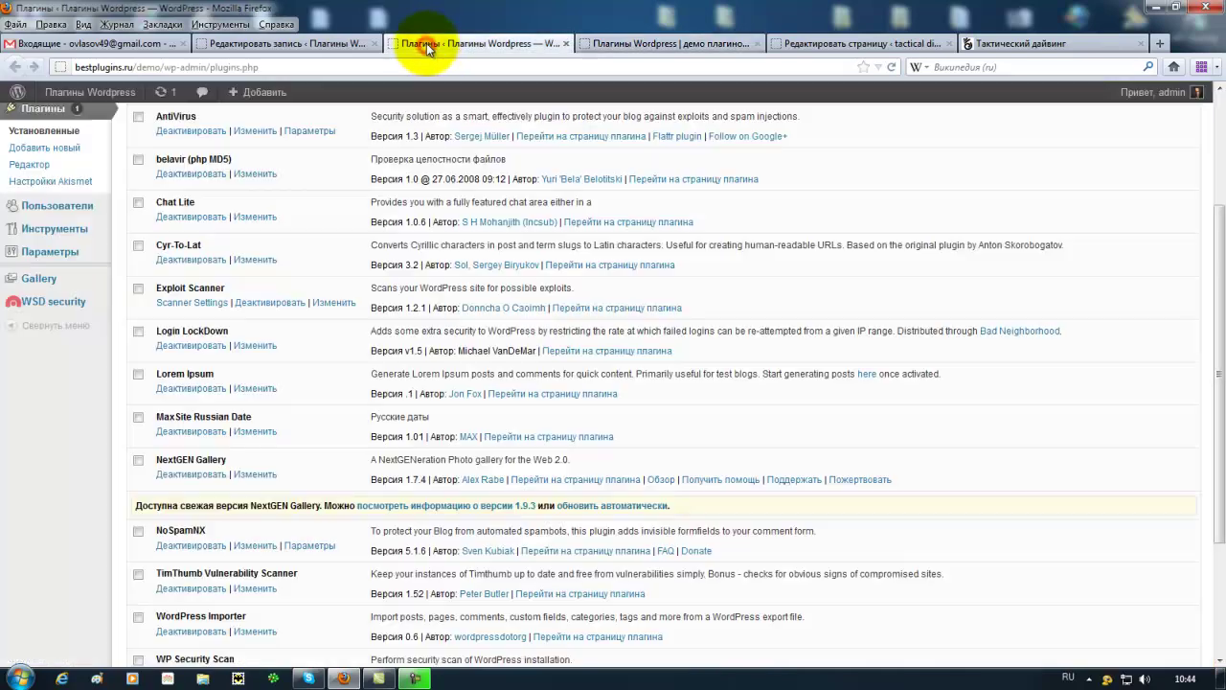
left_click(292, 44)
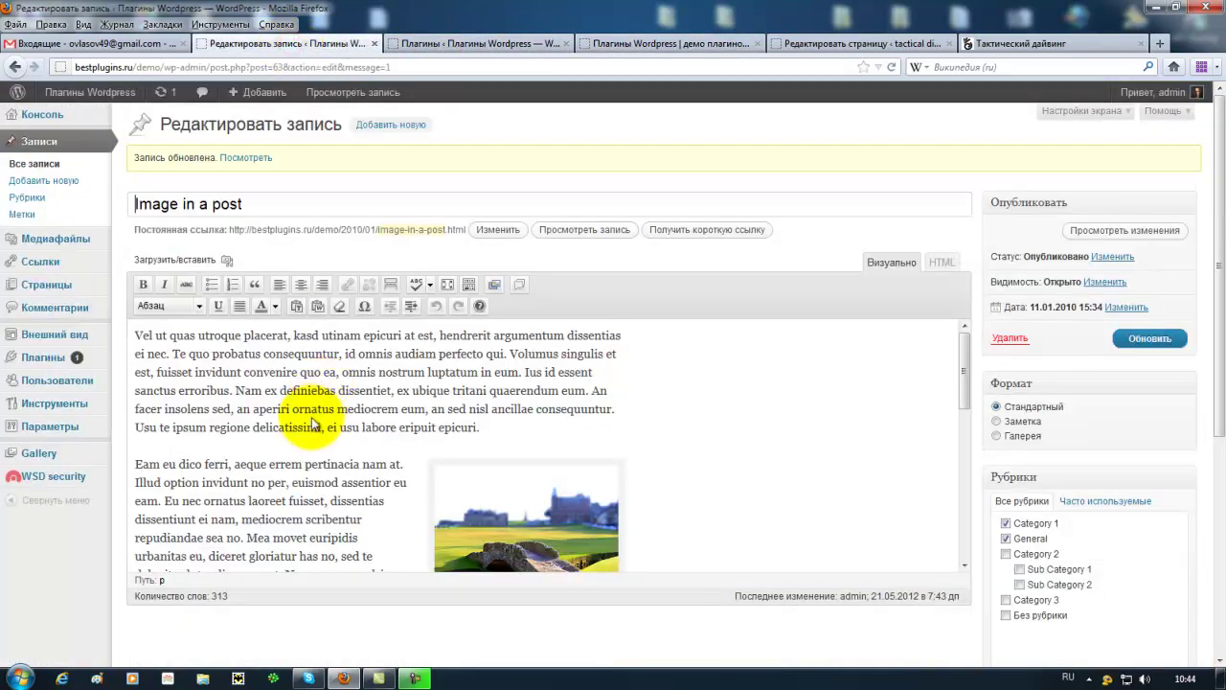
scroll(304, 421, "down", 5)
left_click_drag(260, 457, 312, 459)
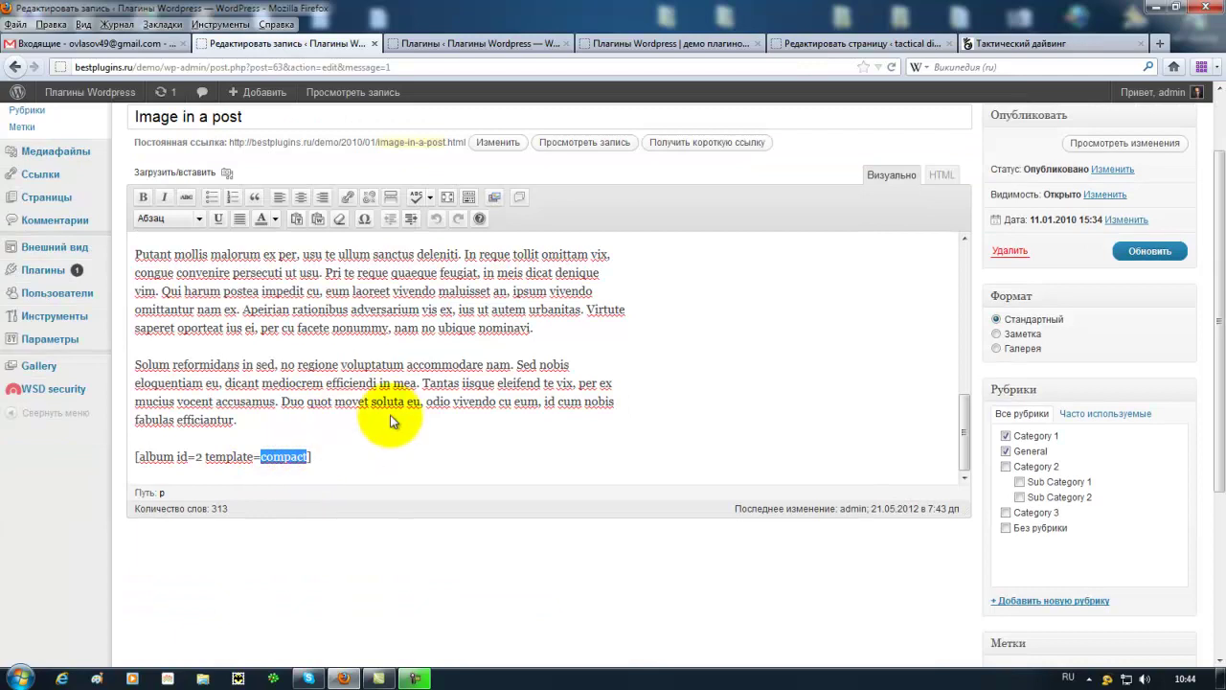
type("чу")
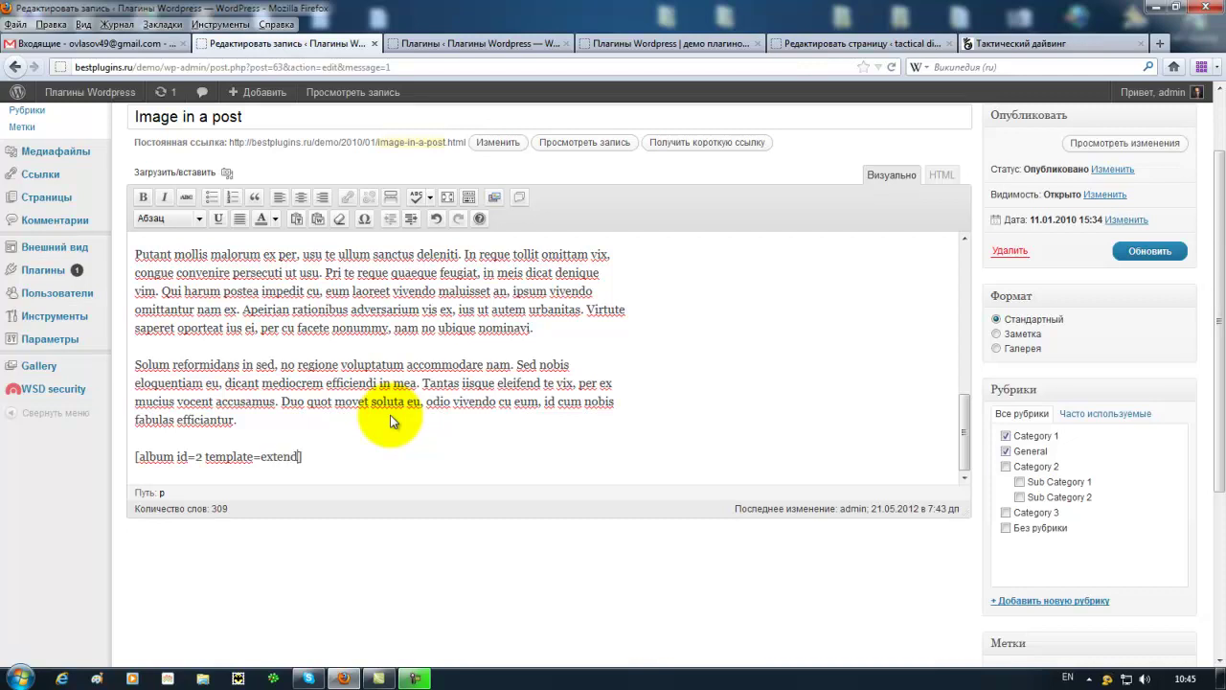
left_click(1143, 255)
Reload the demo site's home page and examine the album's extended layout in the "Image in a post" entry
left_click(667, 45)
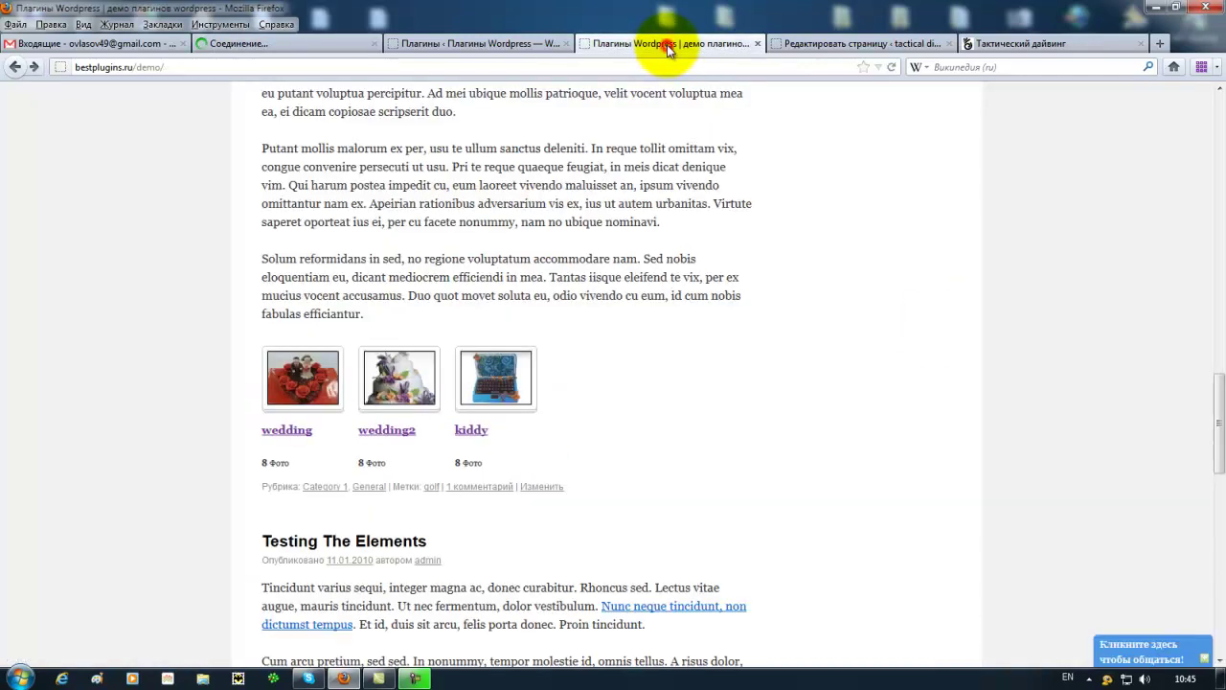
left_click(891, 68)
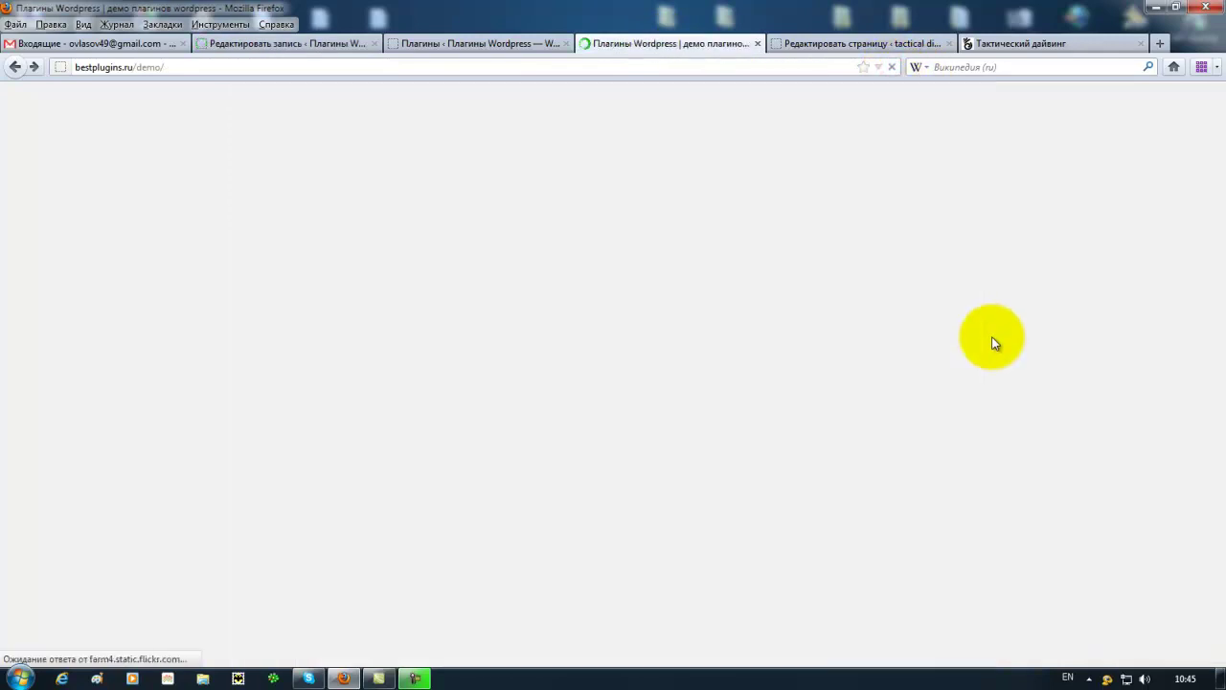
scroll(999, 437, "down", 3)
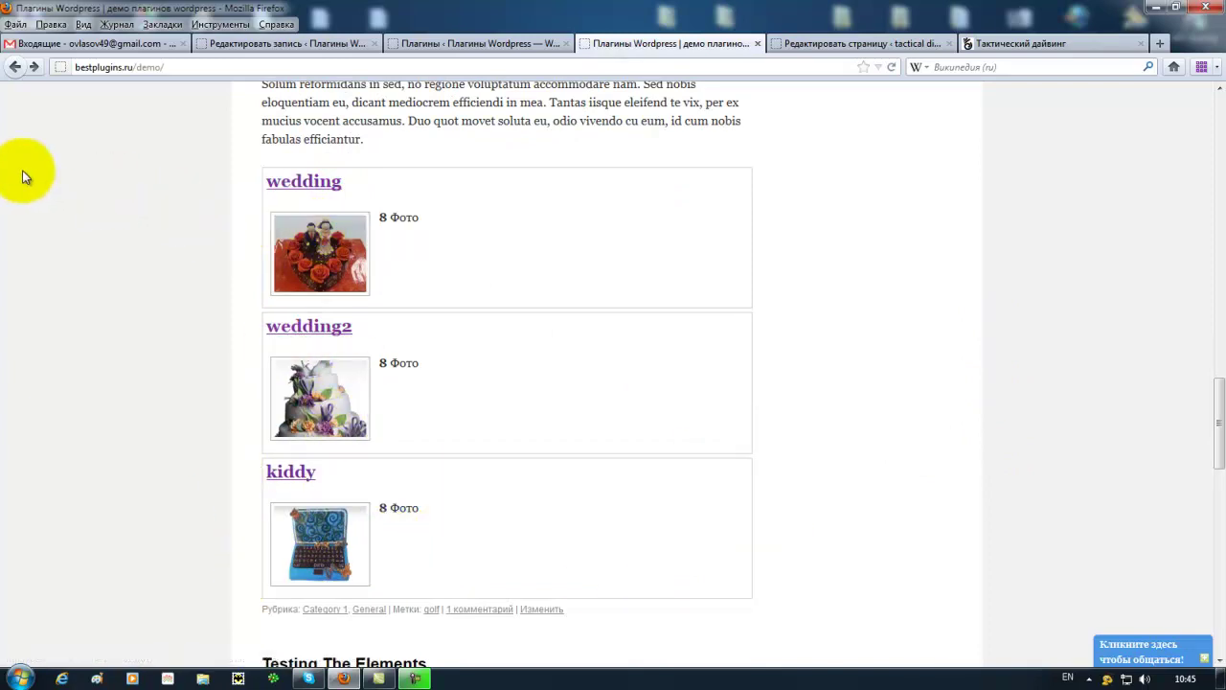
Review the separately embedded cake galleries in the "Привет, мир!" post on the demo site's home page
left_click(426, 44)
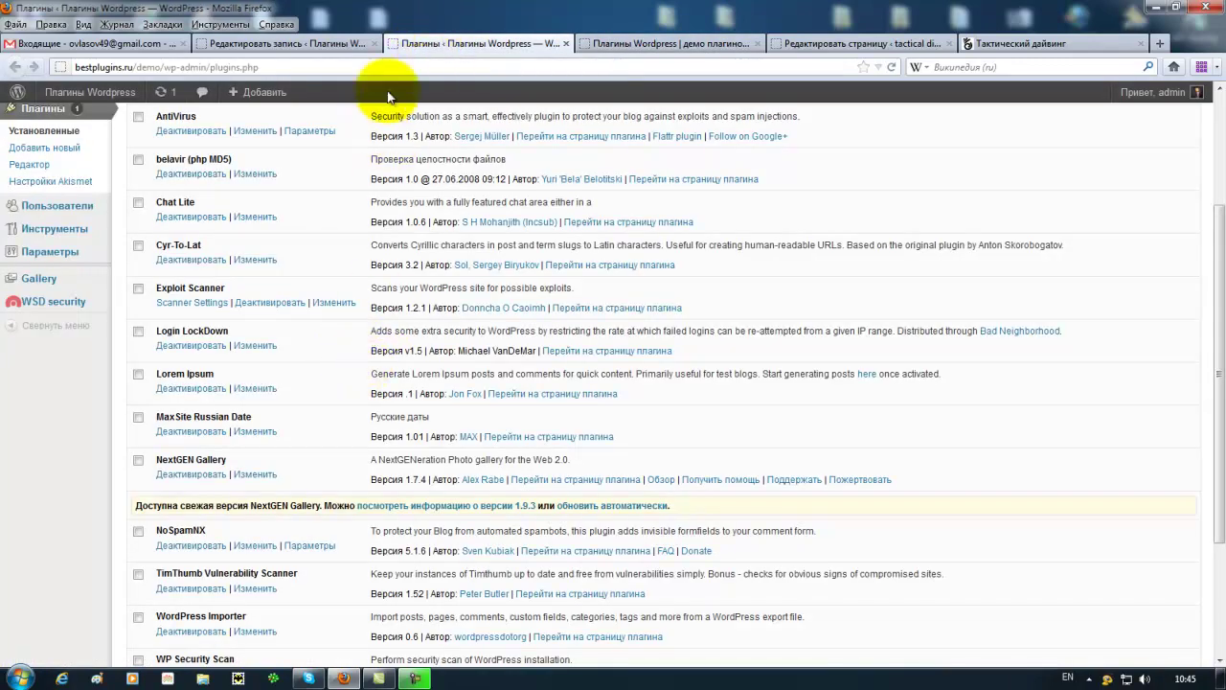
left_click(613, 44)
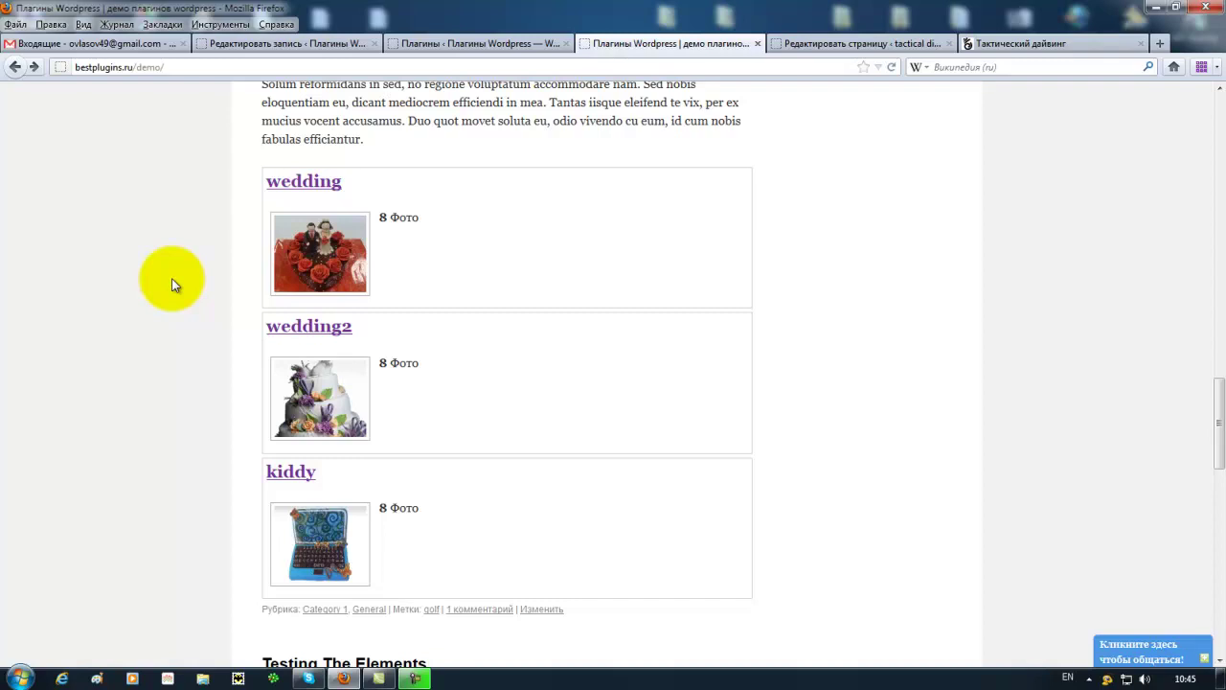
scroll(171, 398, "up", 10)
scroll(171, 398, "up", 8)
scroll(168, 396, "down", 2)
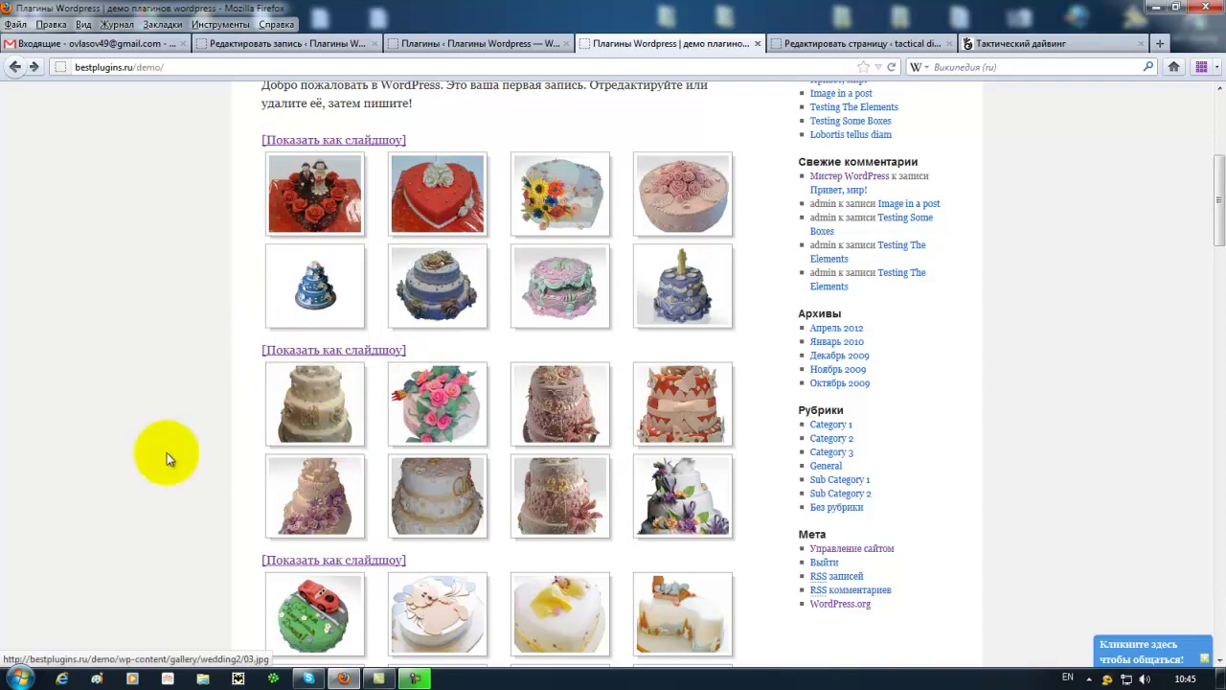
scroll(142, 440, "up", 2)
scroll(120, 420, "up", 4)
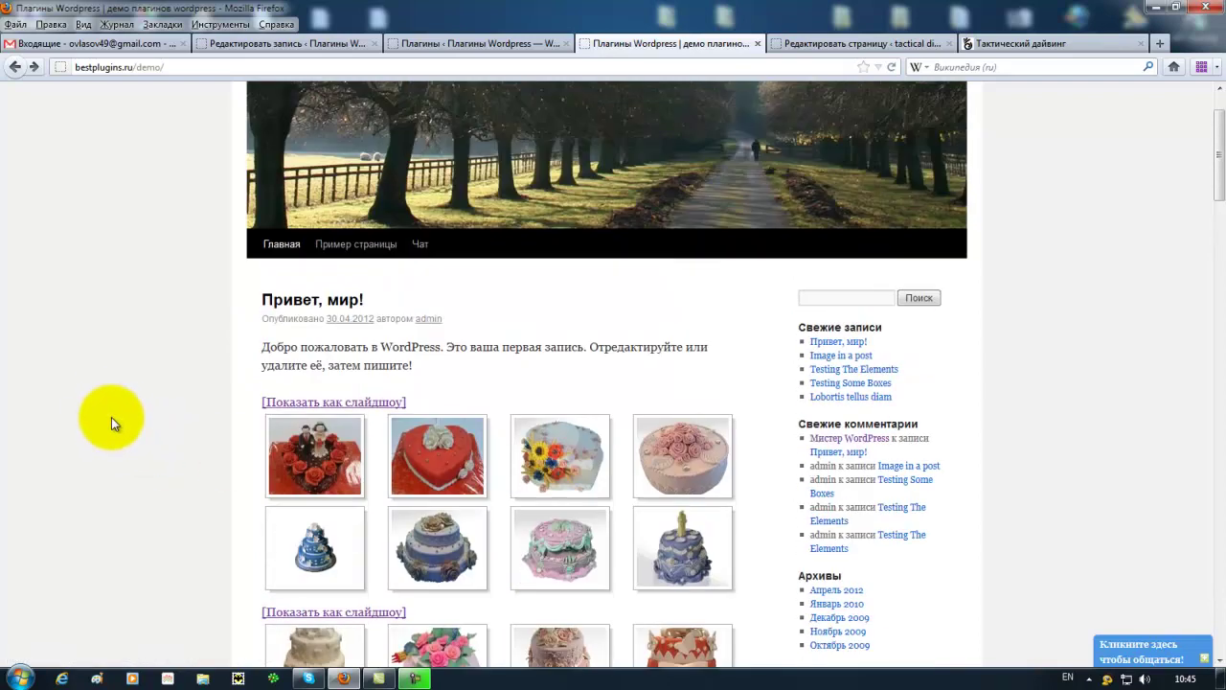
scroll(107, 397, "up", 2)
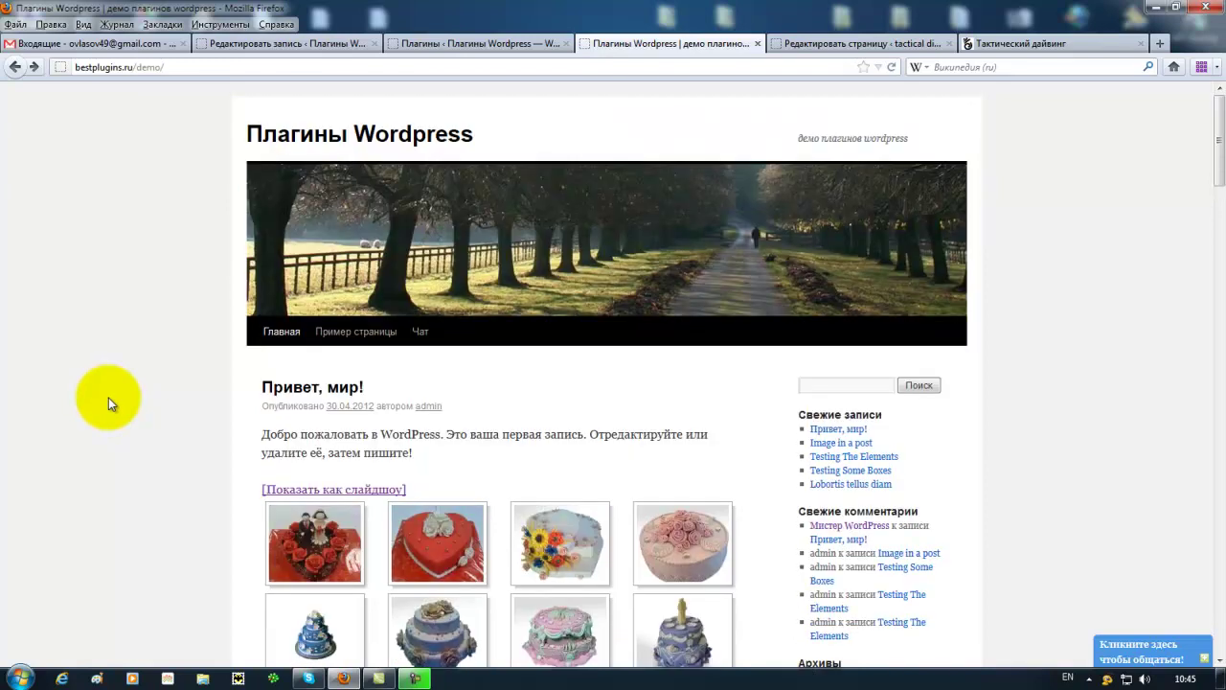
scroll(107, 404, "down", 2)
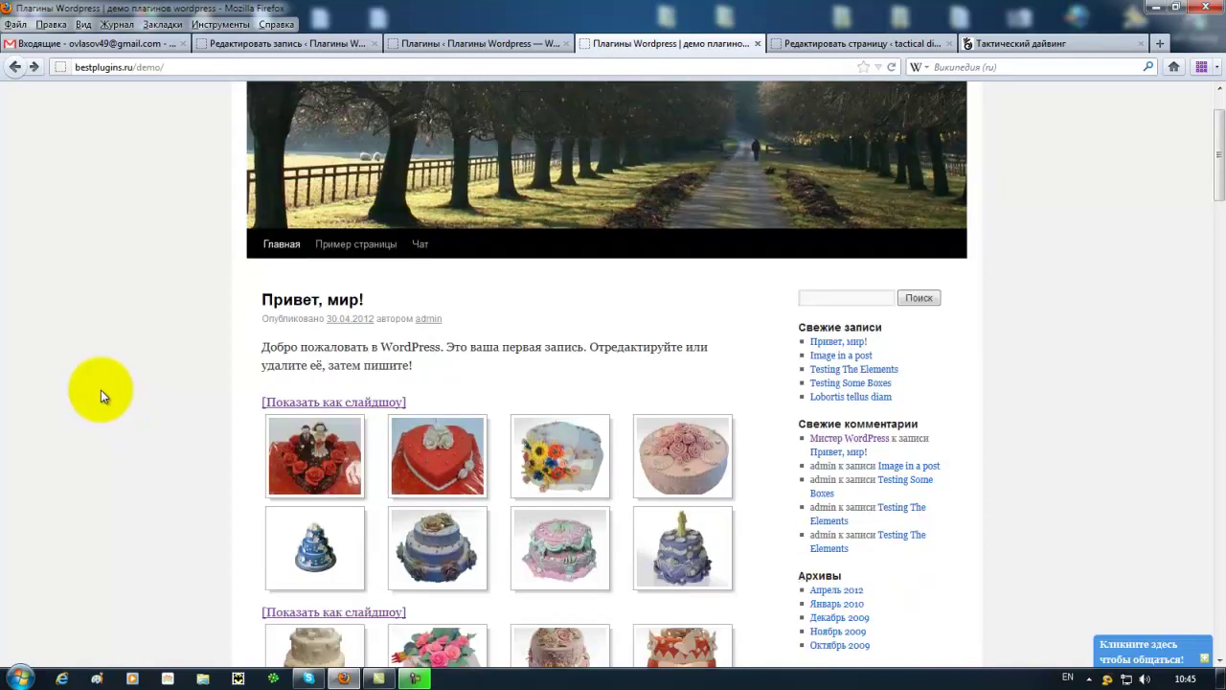
Switch to the tacticaldiving.ru site and examine the image slideshow on its home page
left_click(1013, 45)
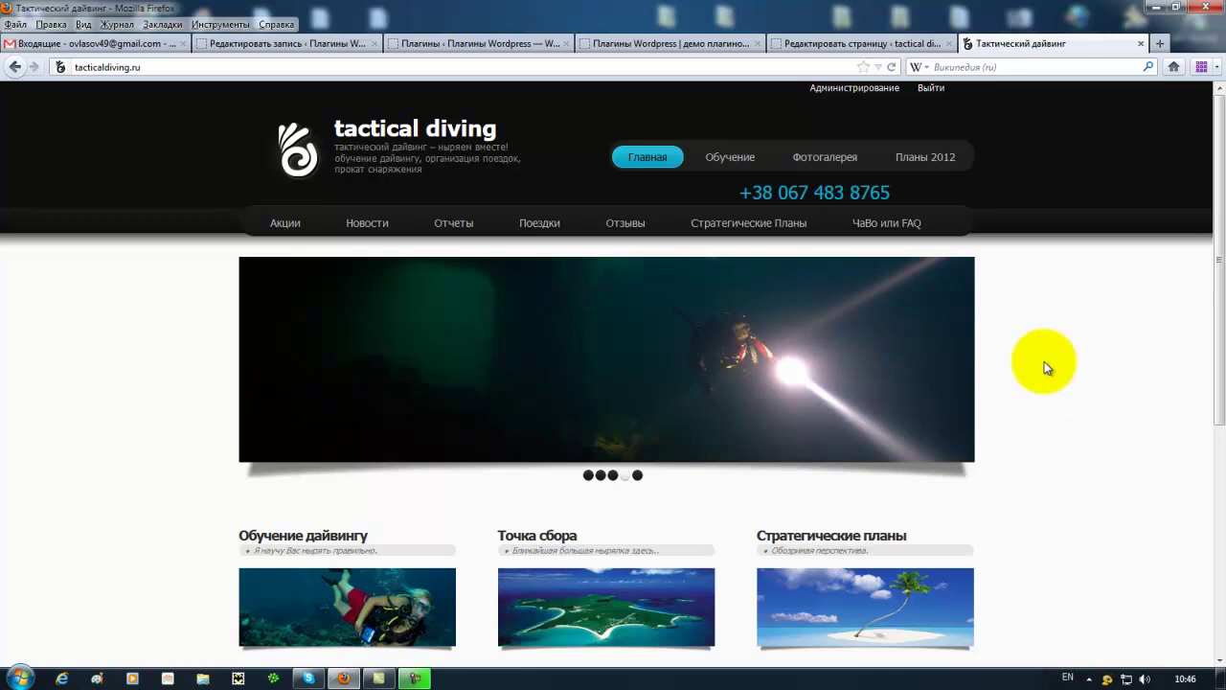
scroll(1046, 367, "down", 2)
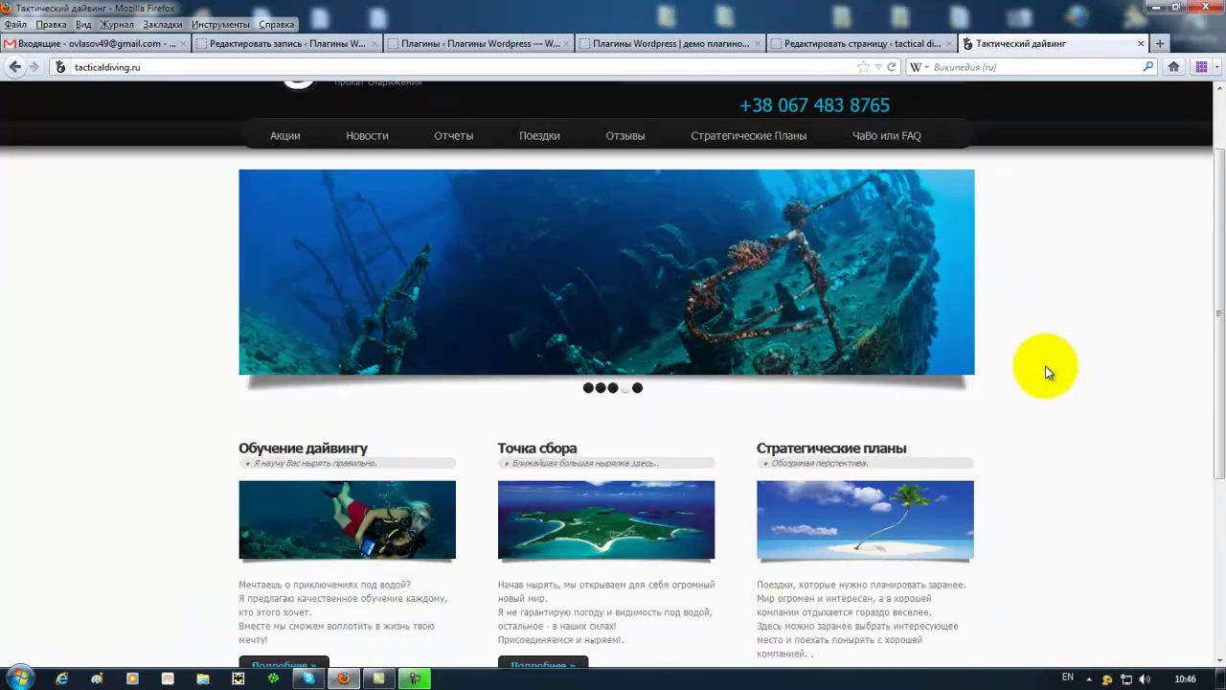
mouse_move(700, 287)
left_click(958, 272)
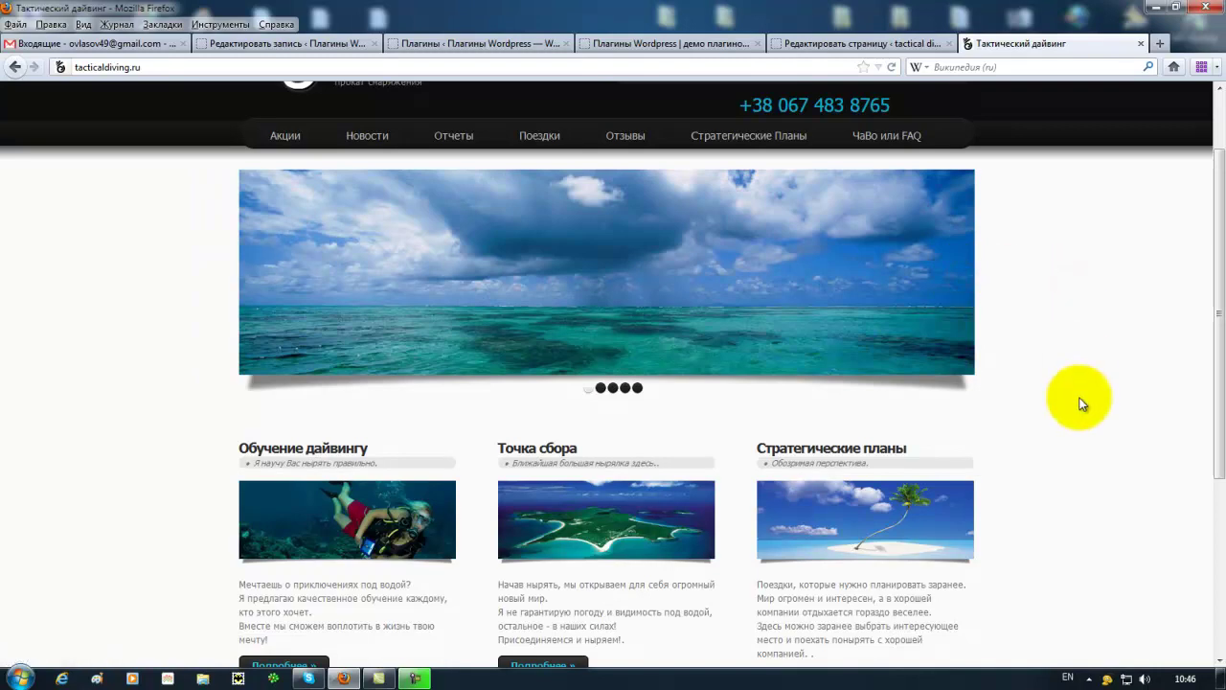
Open the Фотогалерея page on tacticaldiving.ru and examine its "2010" heading, "Балаклава. Февраль" subheading and first thumbnail gallery
scroll(1081, 402, "up", 2)
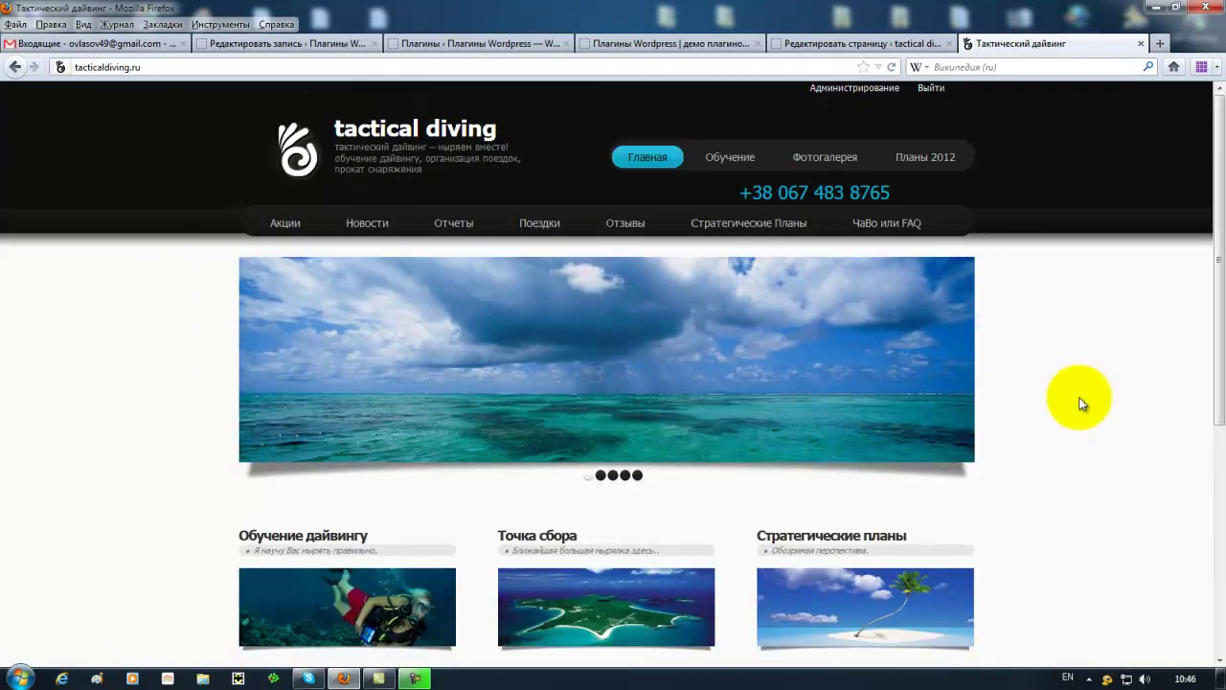
left_click(813, 163)
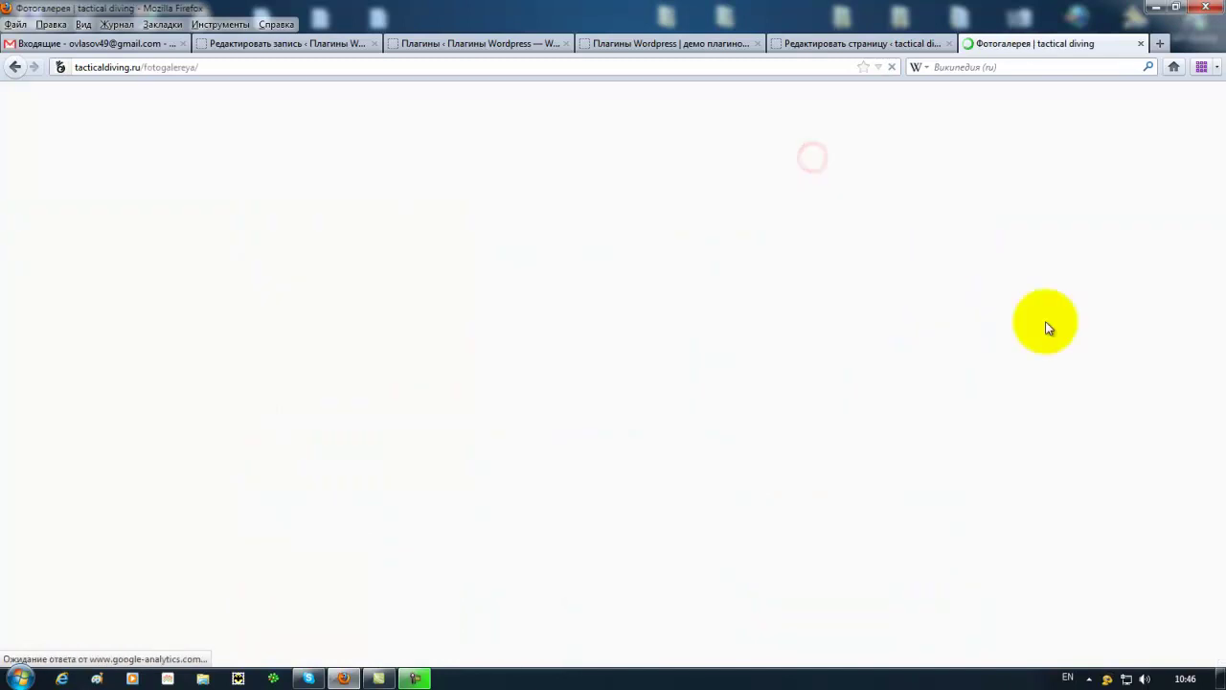
scroll(1054, 428, "down", 2)
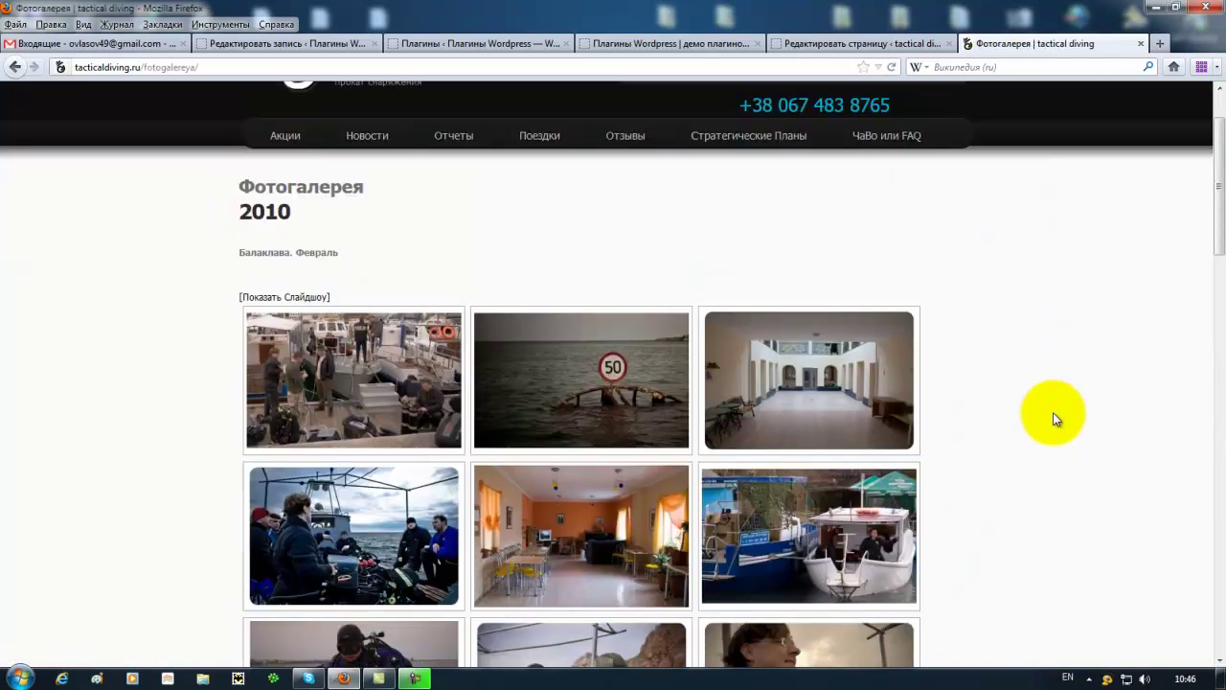
scroll(156, 305, "down", 2)
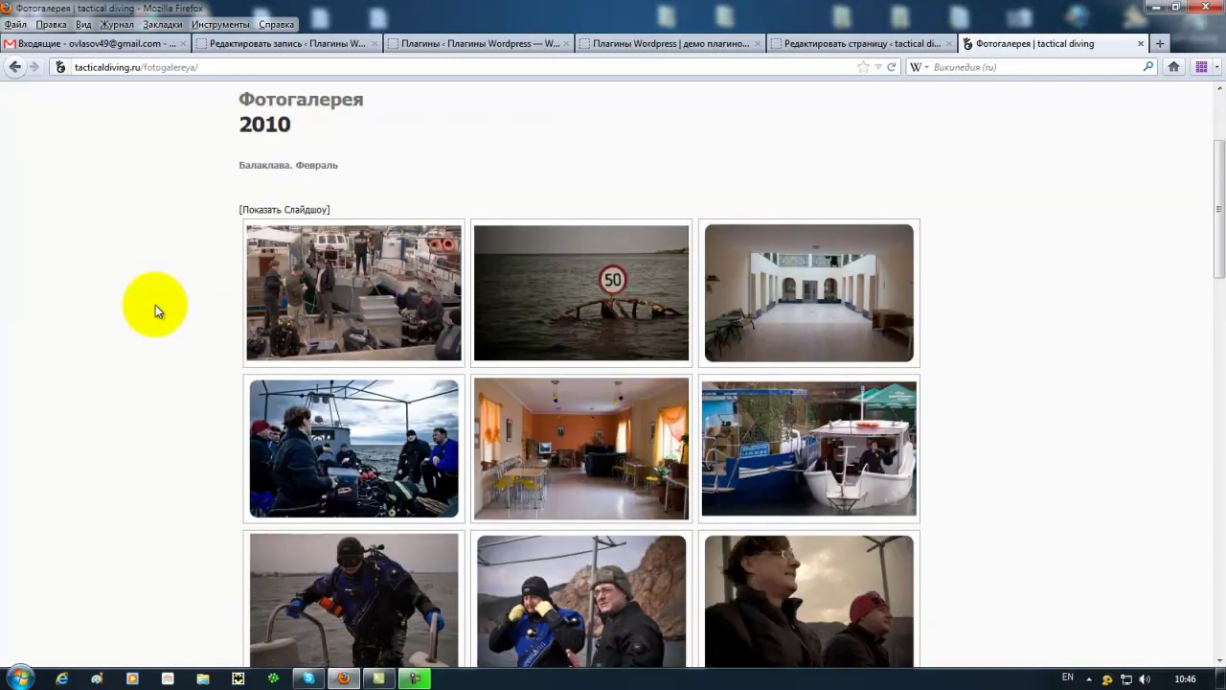
scroll(136, 228, "up", 2)
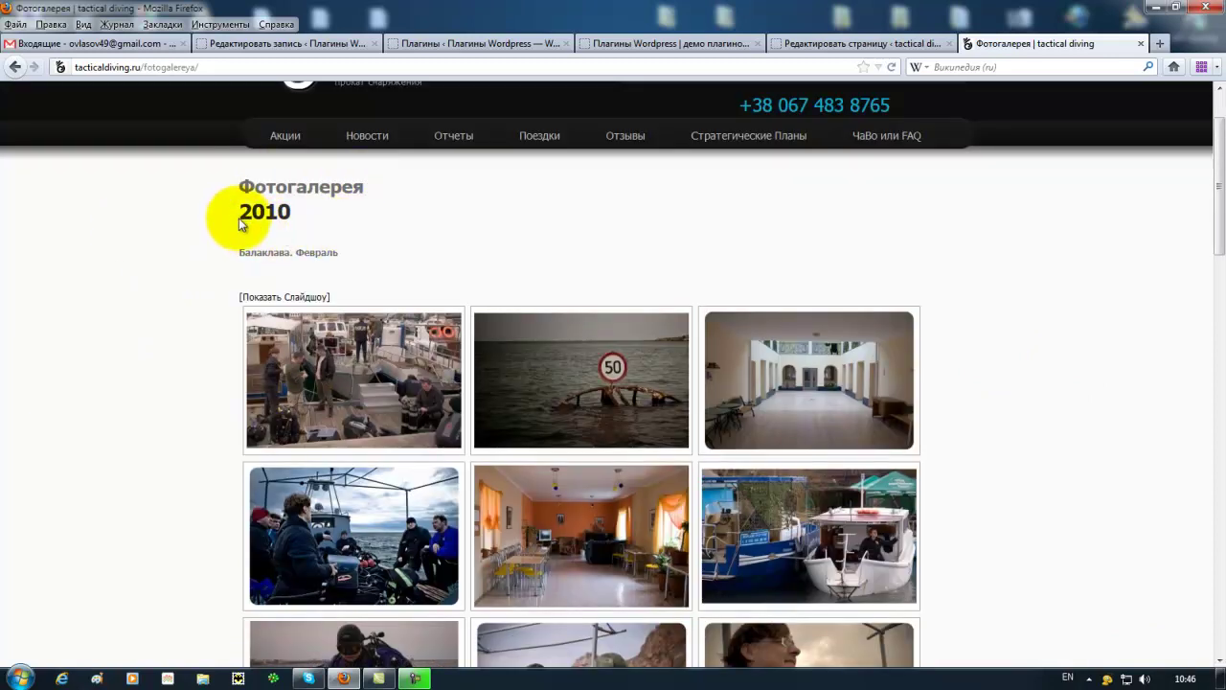
mouse_move(240, 221)
left_mouse_down()
mouse_move(307, 218)
mouse_move(228, 214)
left_mouse_up()
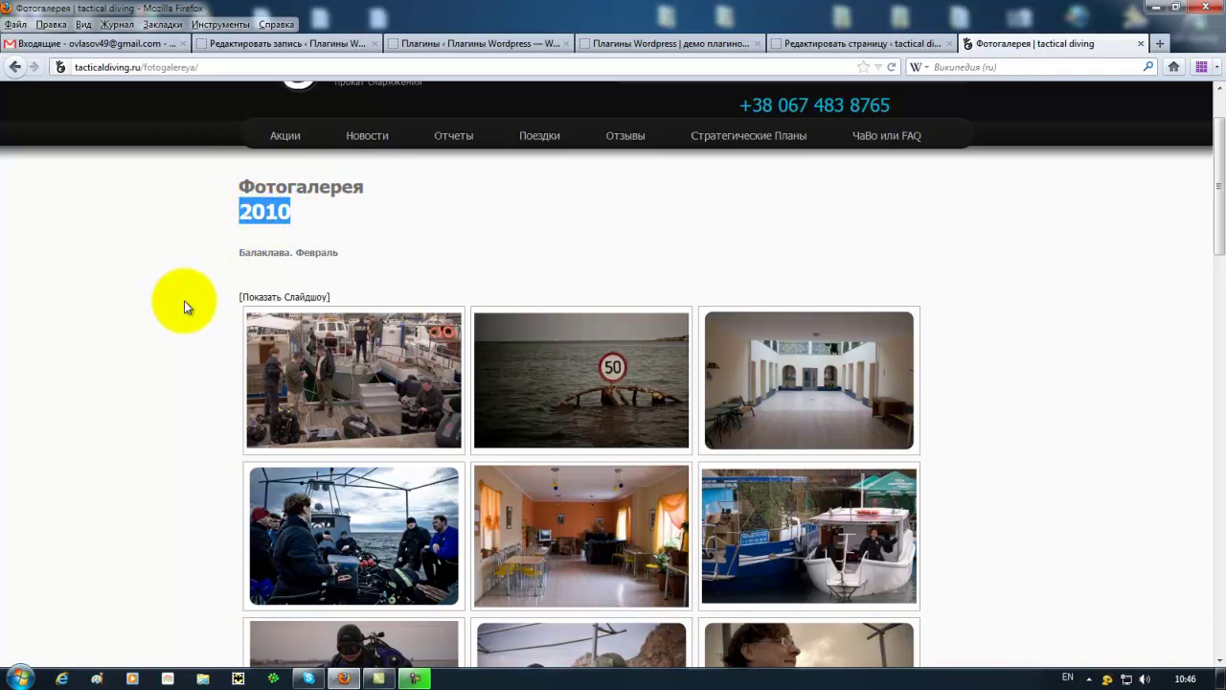
left_click(238, 254, "shift")
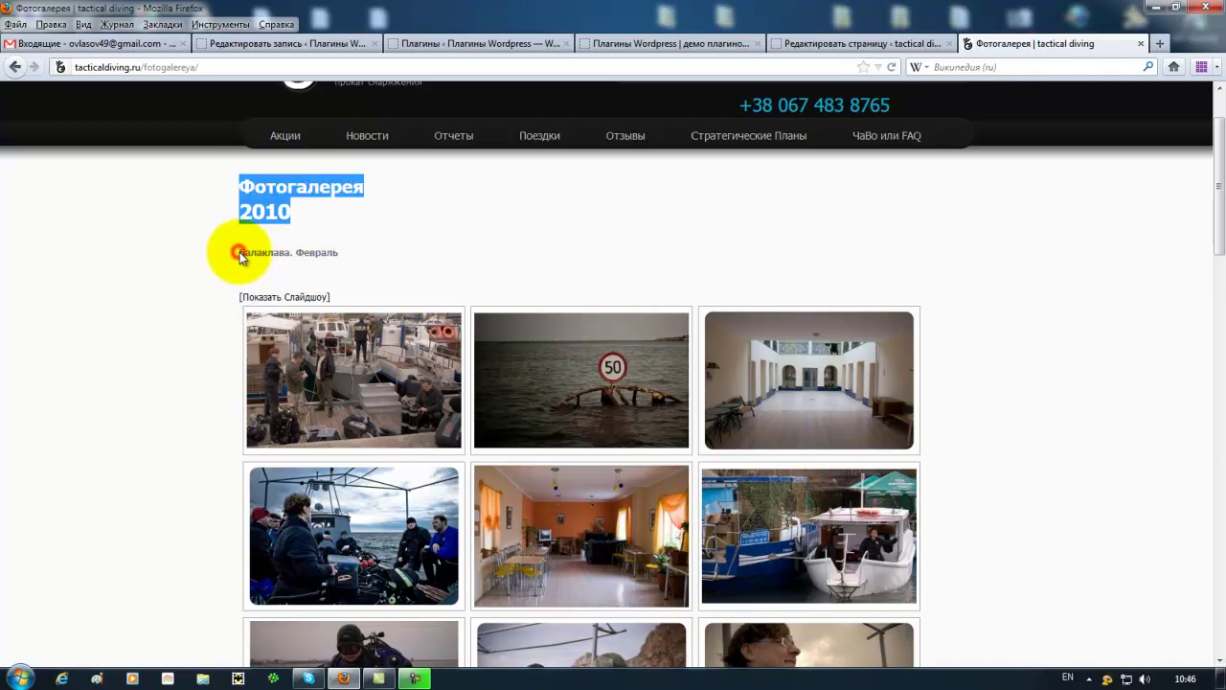
left_click(265, 252)
scroll(211, 364, "down", 2)
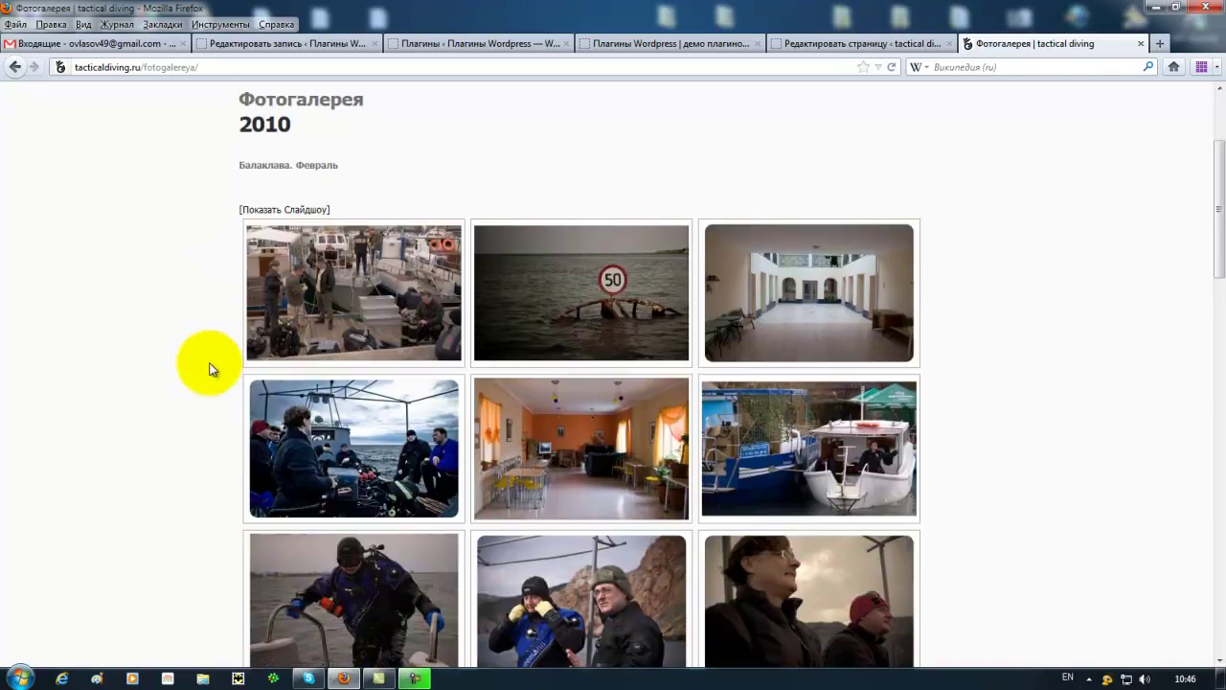
scroll(210, 369, "down", 2)
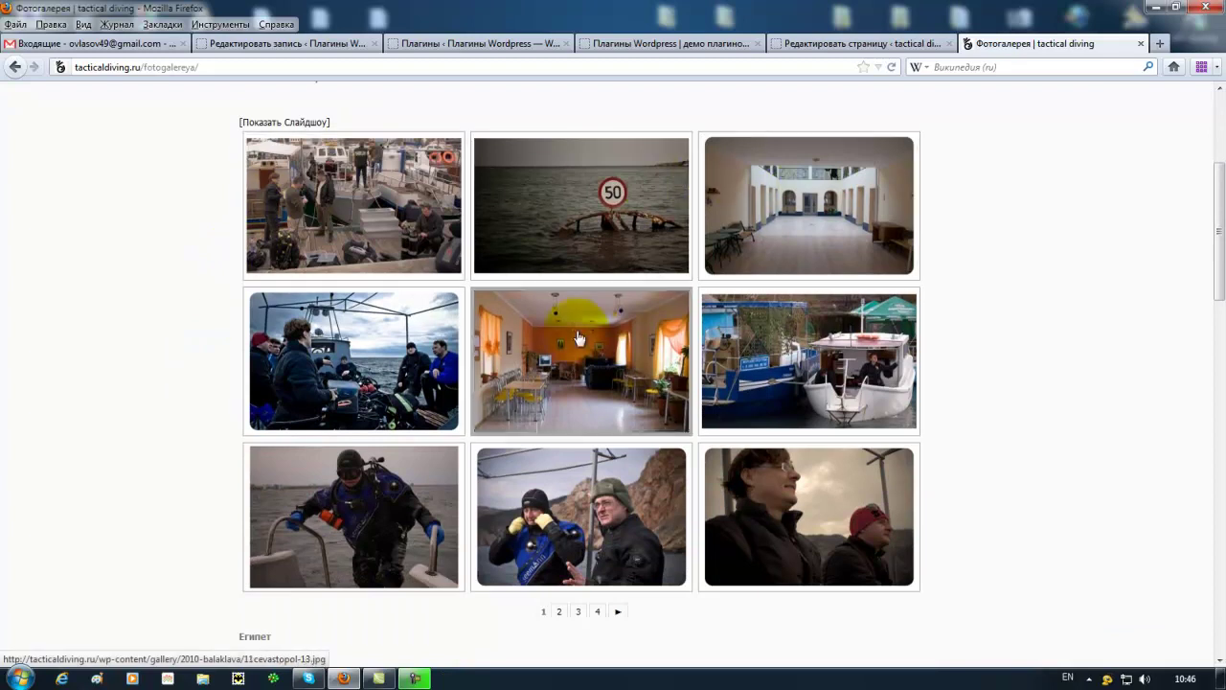
Browse to pages 2 and 3 of the "Балаклава. Февраль" gallery and review their thumbnails
left_click(558, 613)
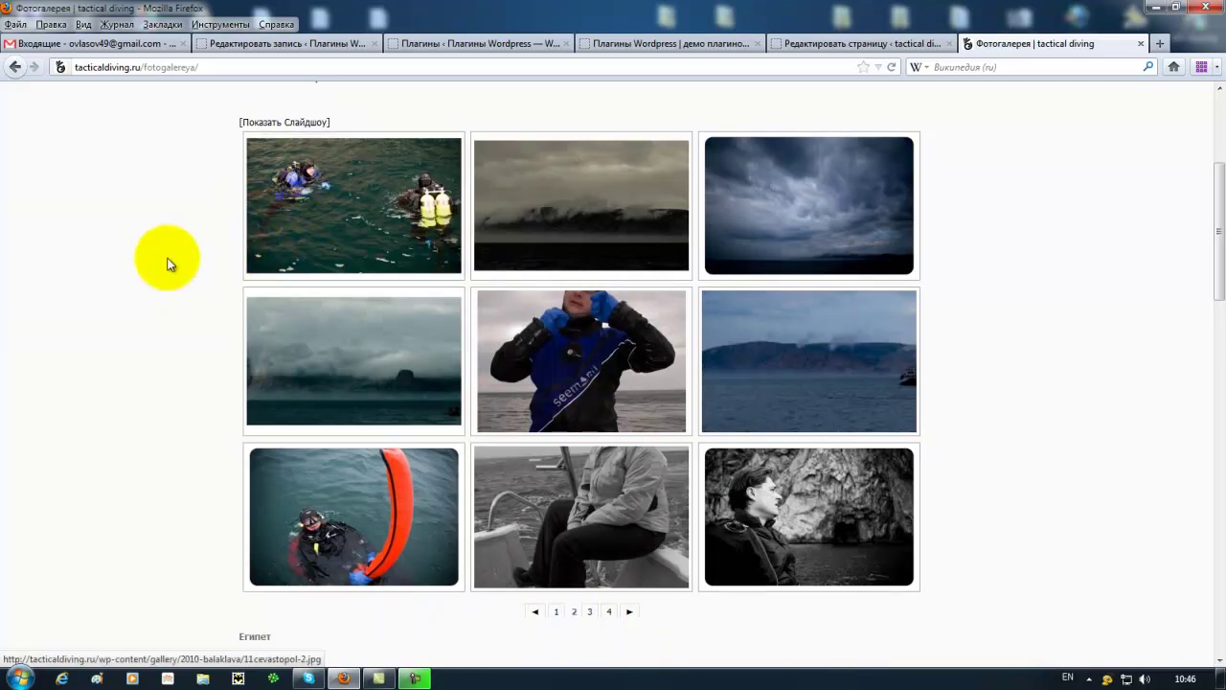
scroll(167, 264, "up", 2)
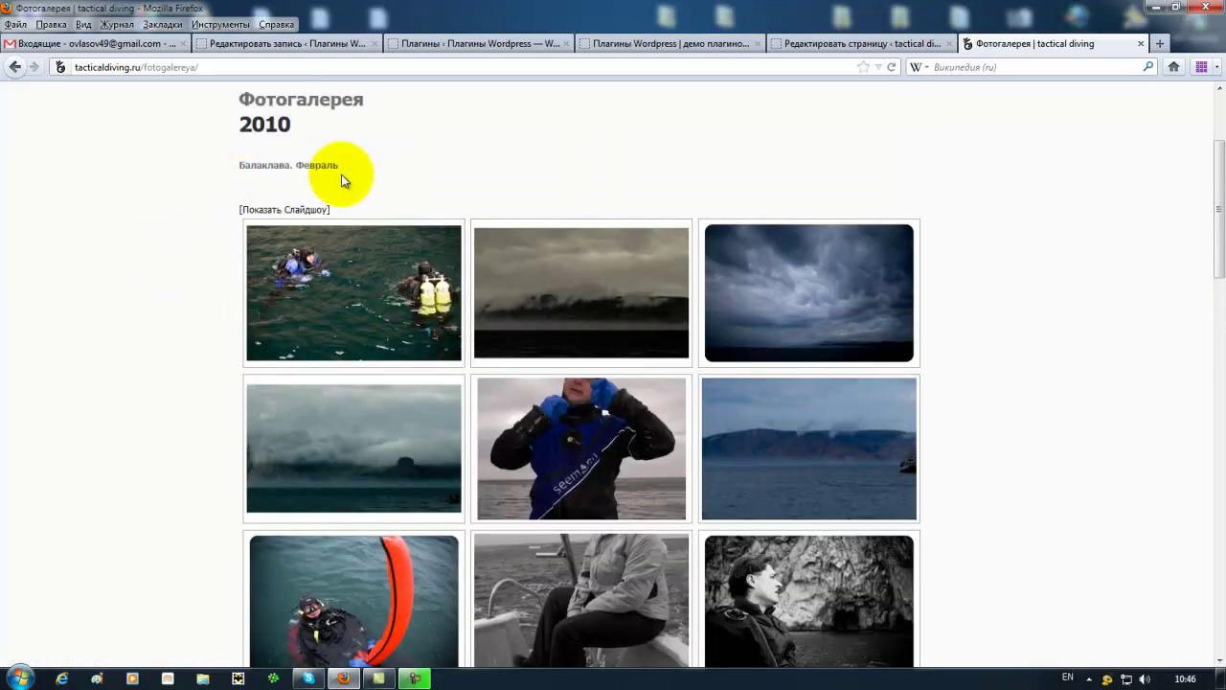
scroll(191, 370, "down", 5)
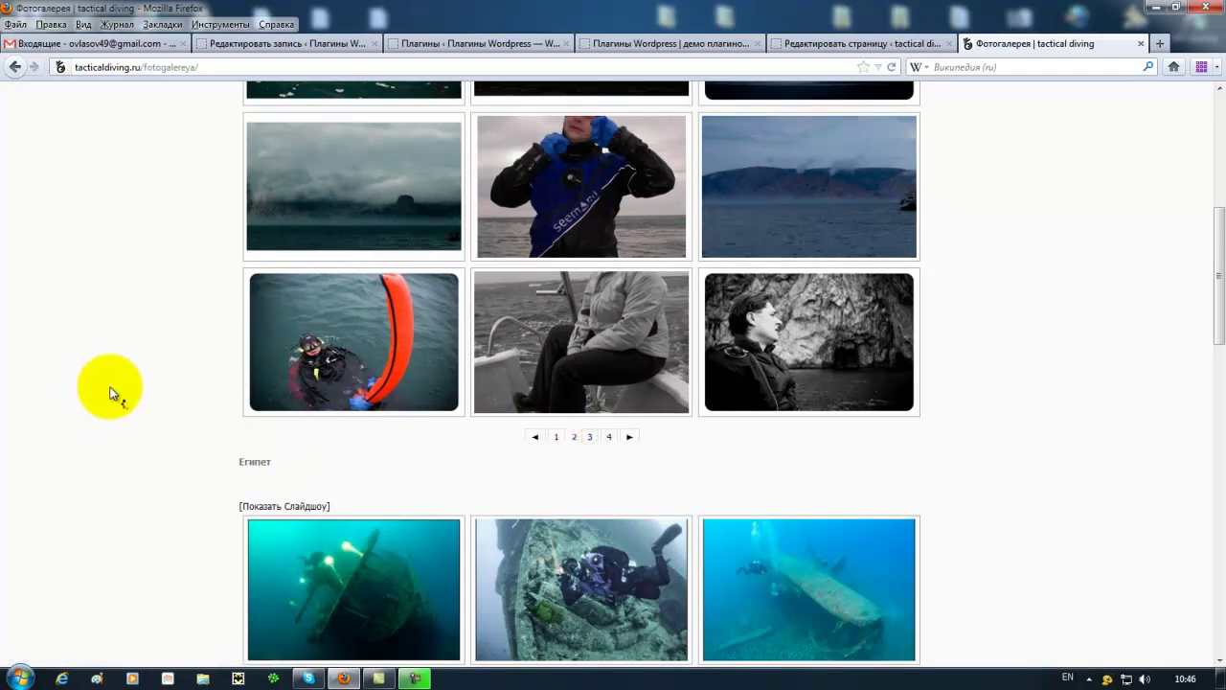
scroll(117, 388, "up", 3)
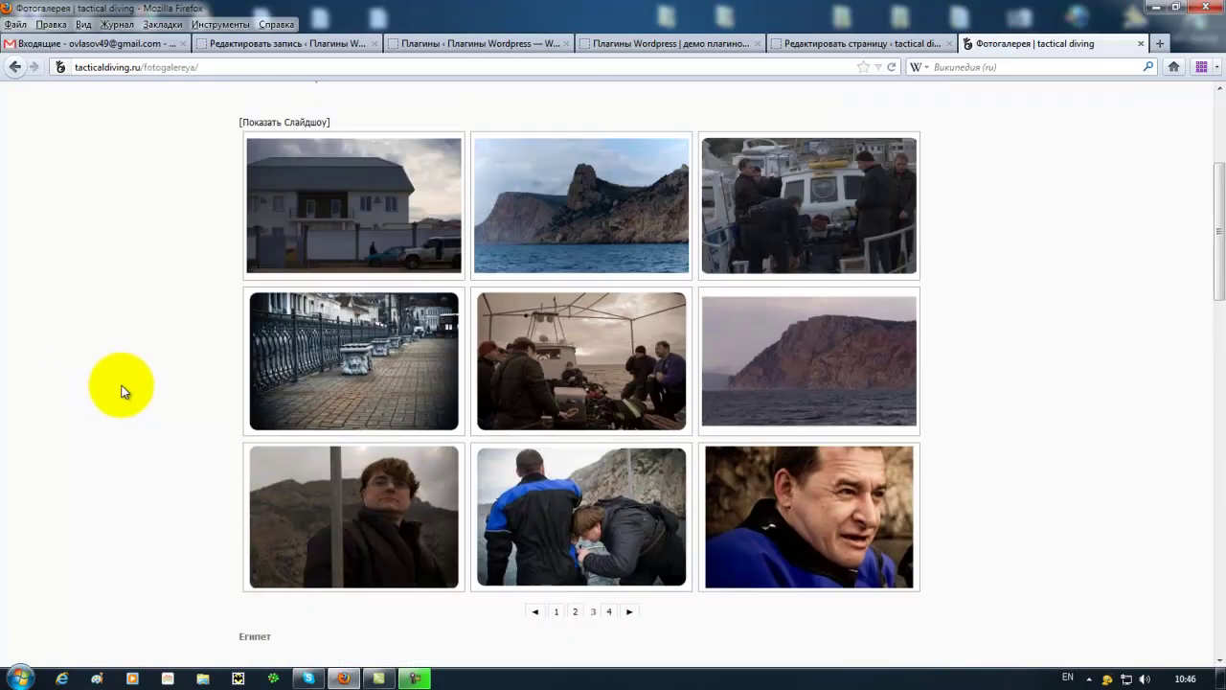
scroll(169, 396, "down", 2)
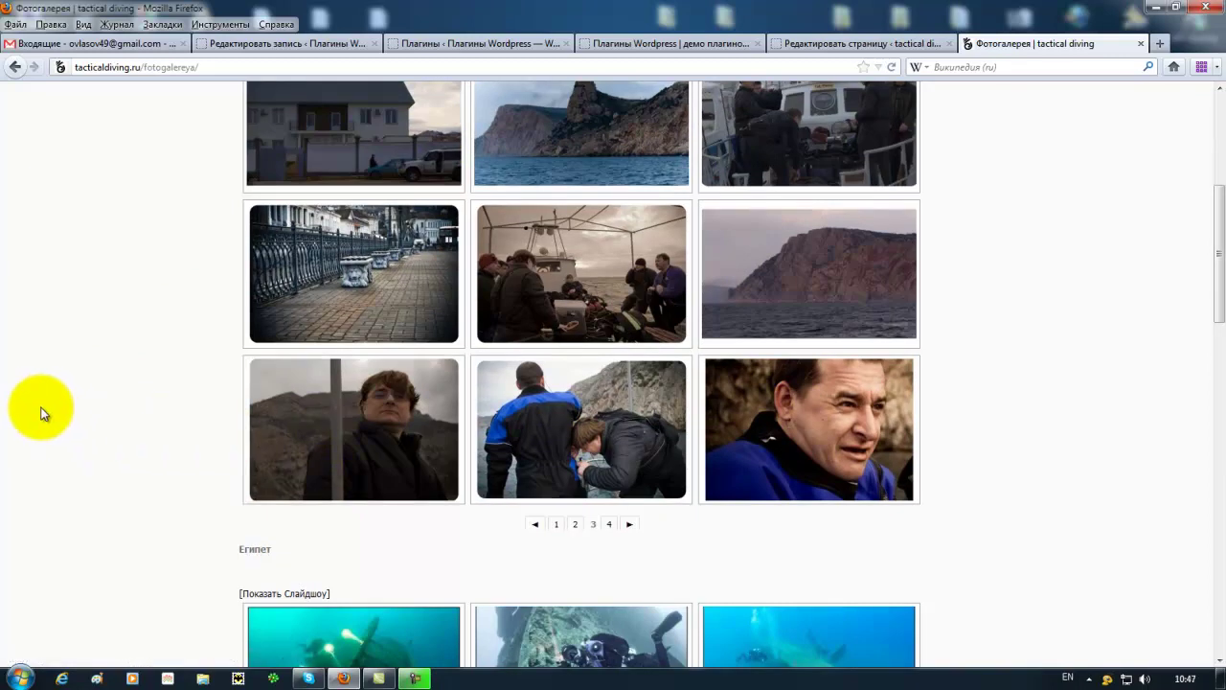
scroll(65, 377, "up", 2)
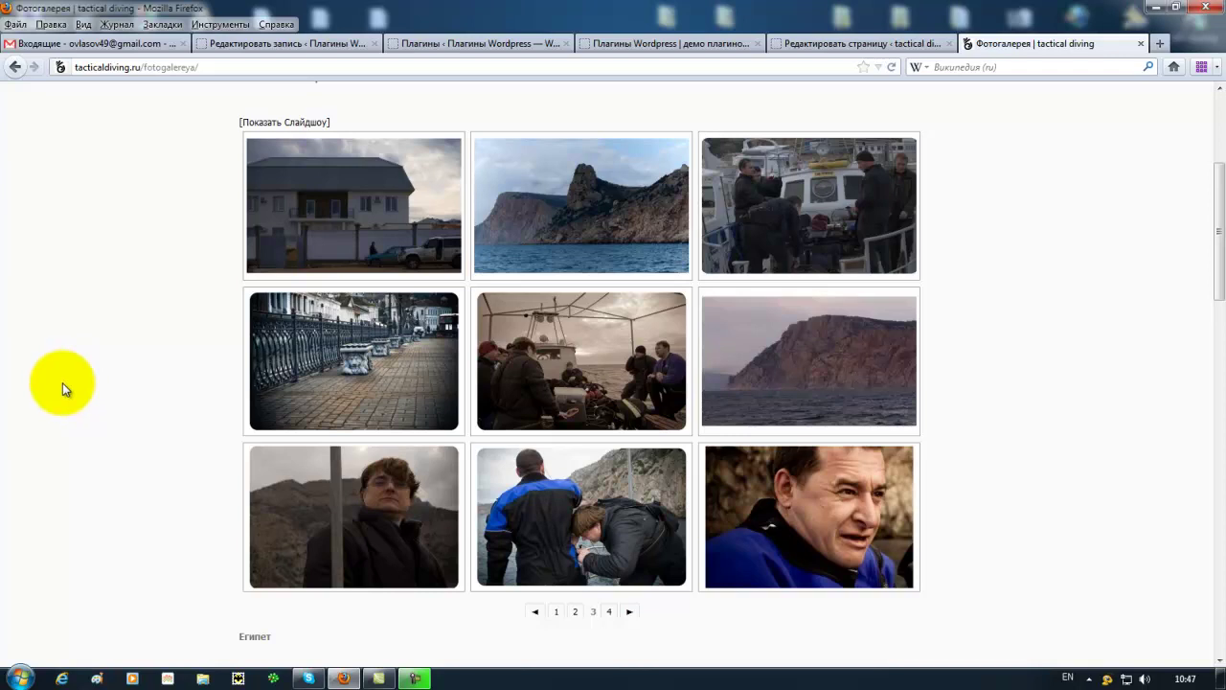
scroll(64, 384, "up", 2)
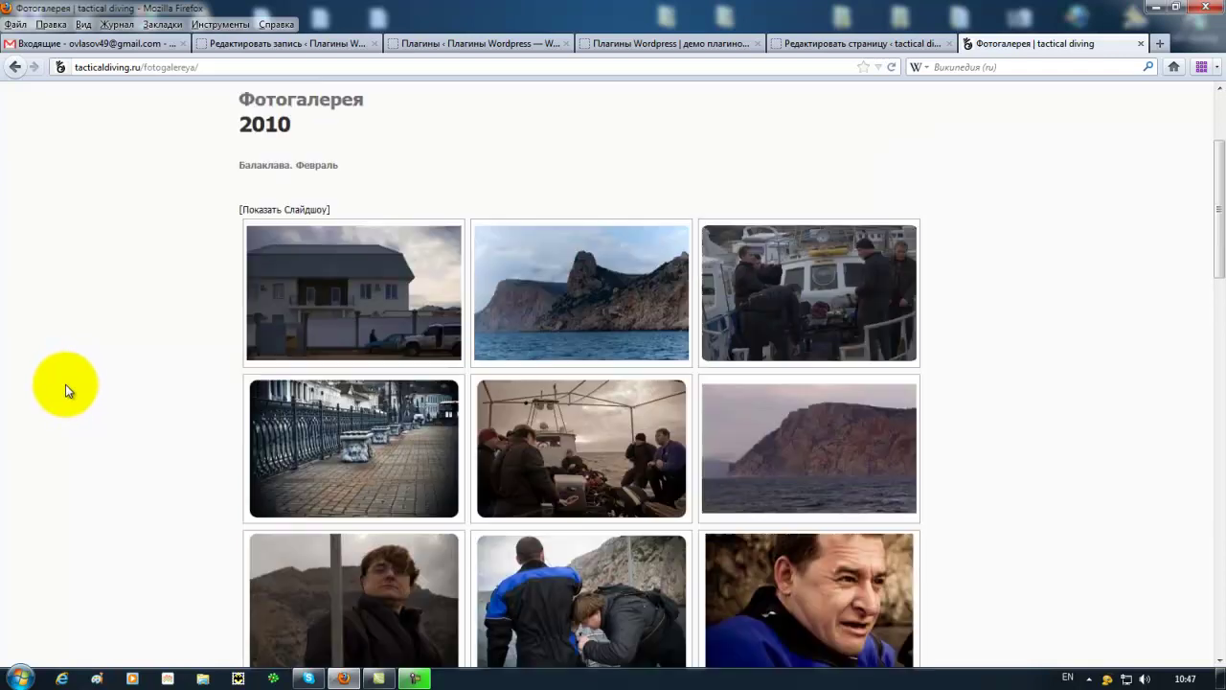
Enlarge the content area in the Фотогалерея page editor and compare its shortcodes with the published Балаклава, Египет and Курортное galleries
left_click(858, 44)
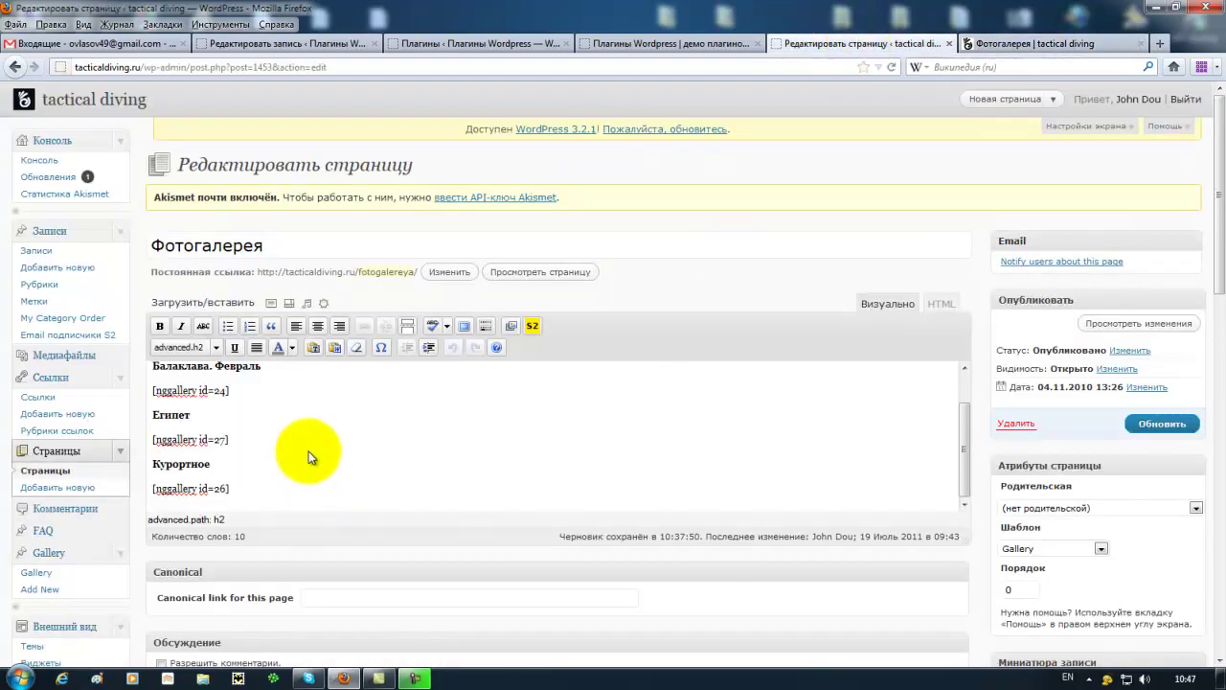
left_click_drag(960, 537, 964, 615)
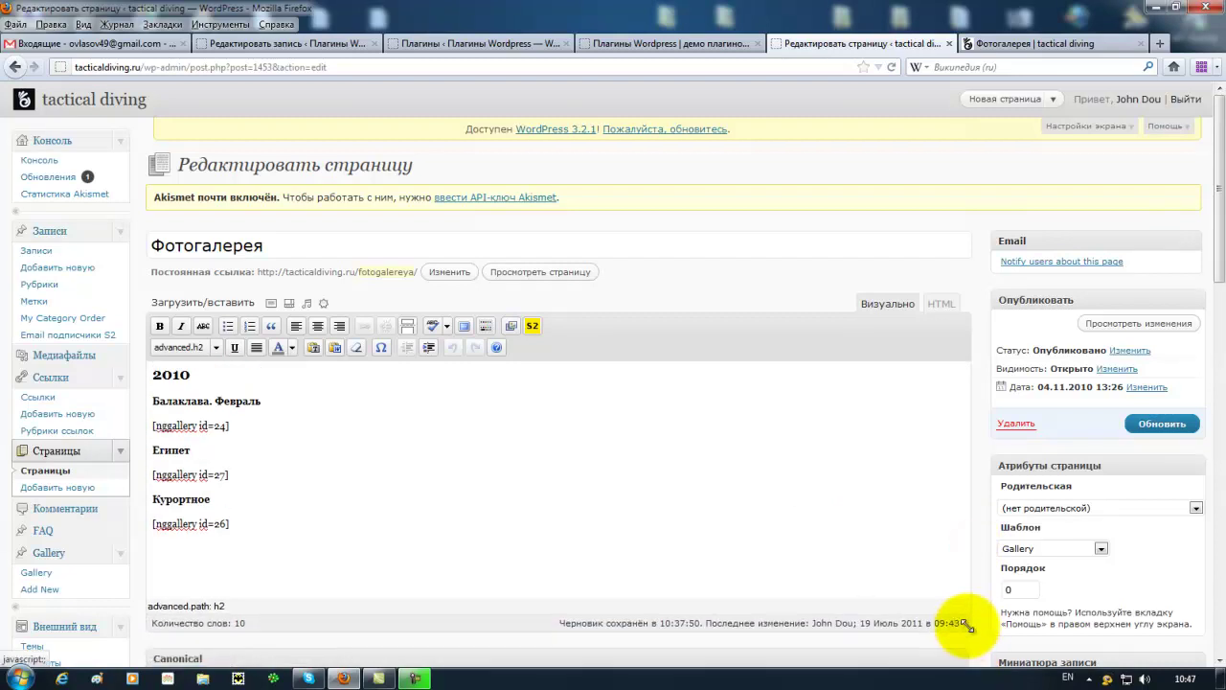
left_click(1049, 45)
scroll(138, 347, "down", 5)
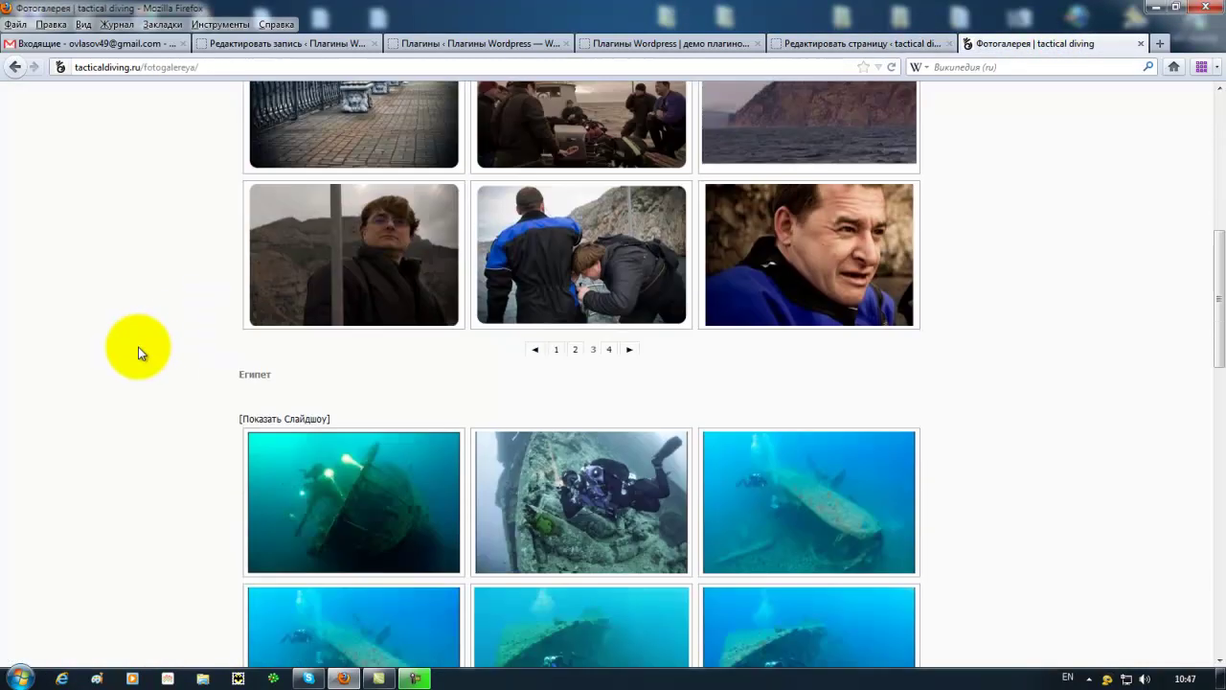
scroll(138, 347, "up", 5)
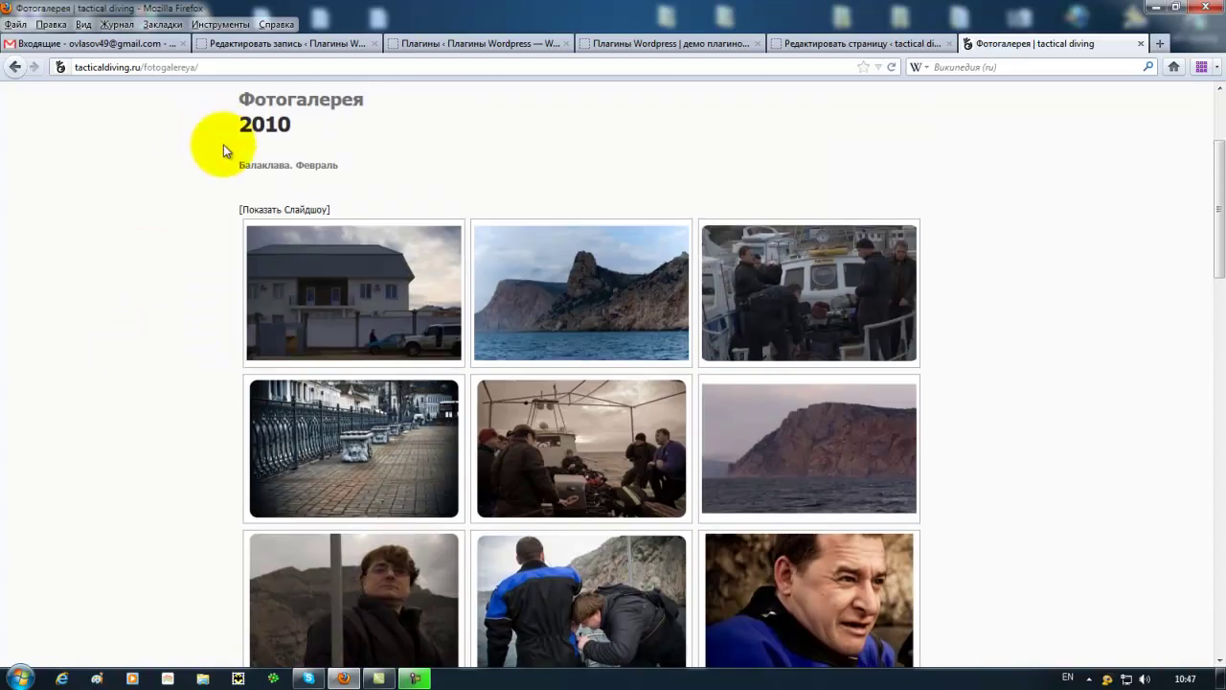
scroll(213, 356, "down", 10)
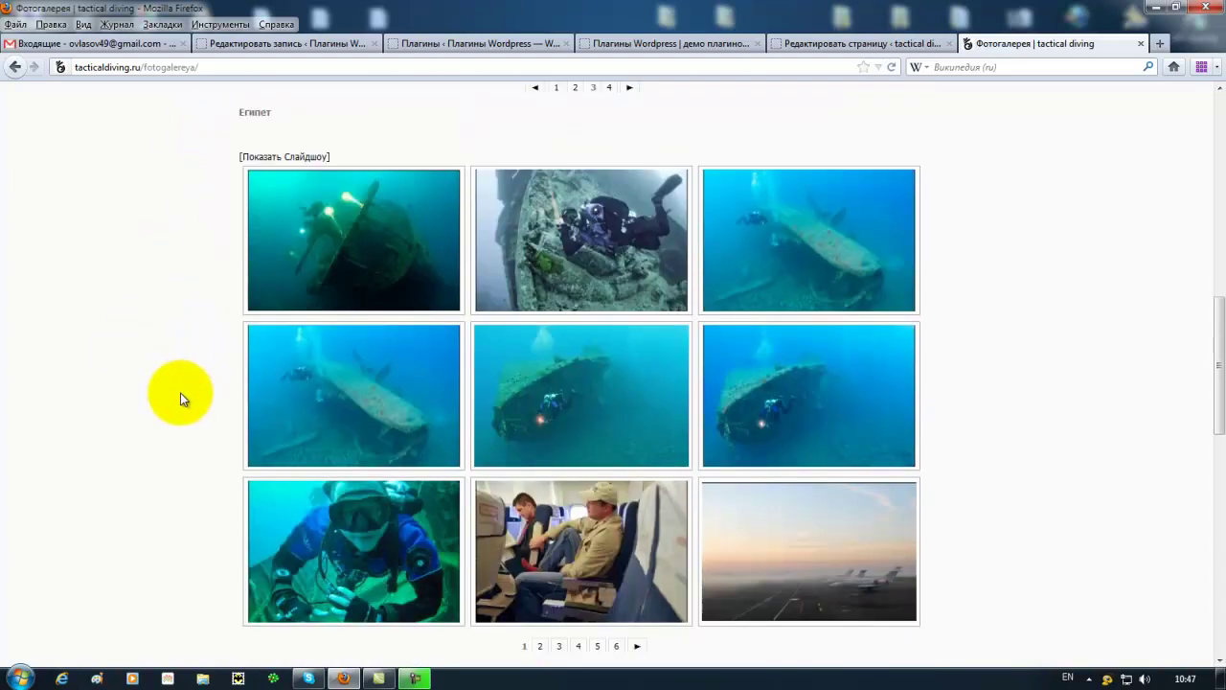
scroll(181, 393, "down", 6)
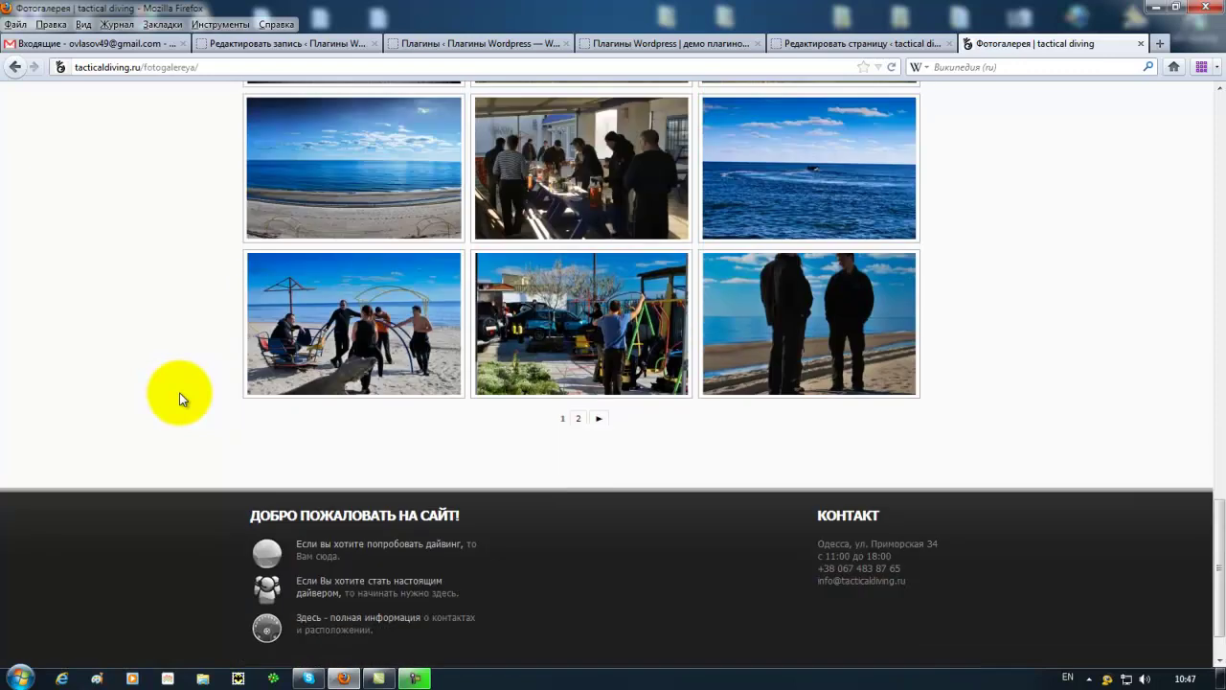
Highlight the [nggallery id=24] shortcode in the page editor and examine the matching "Балаклава. Февраль" gallery on the published page
left_click(794, 43)
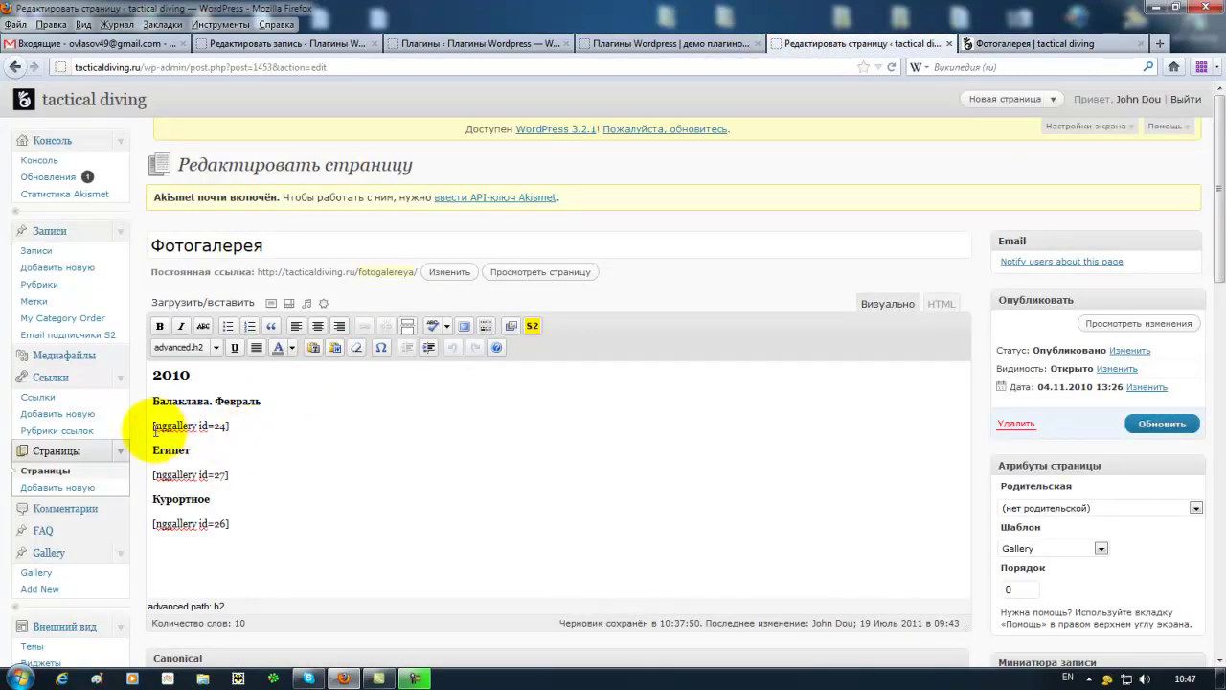
left_click_drag(151, 425, 238, 427)
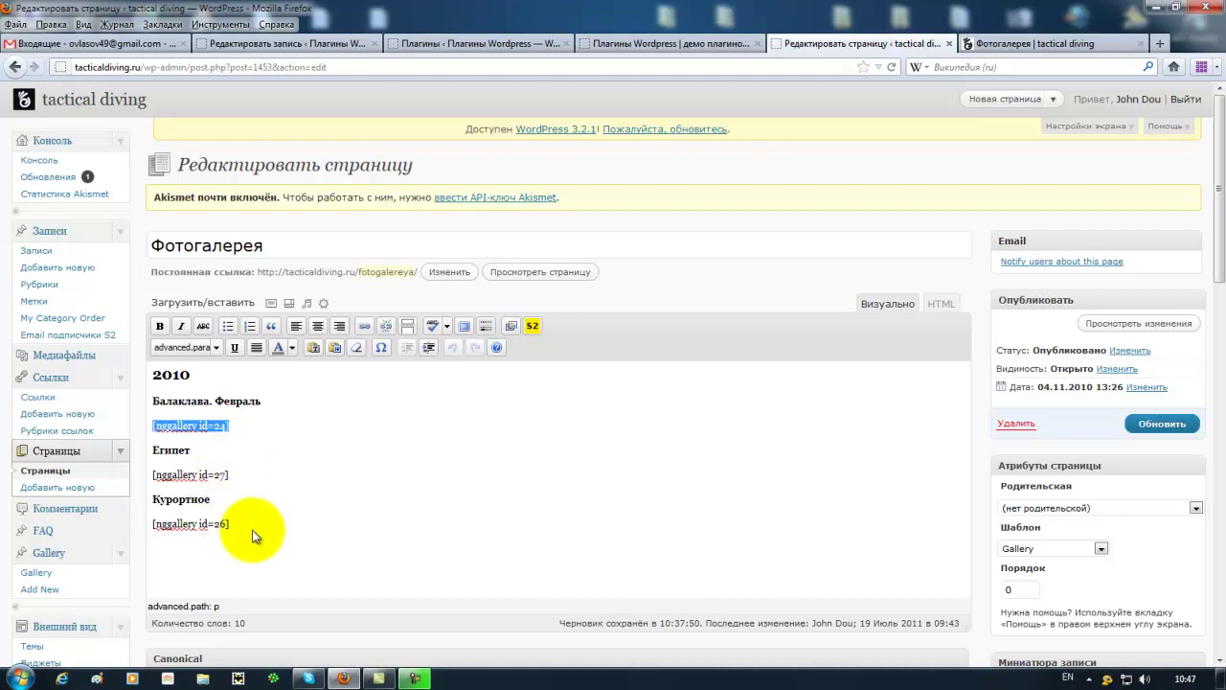
left_click(992, 45)
scroll(991, 404, "up", 15)
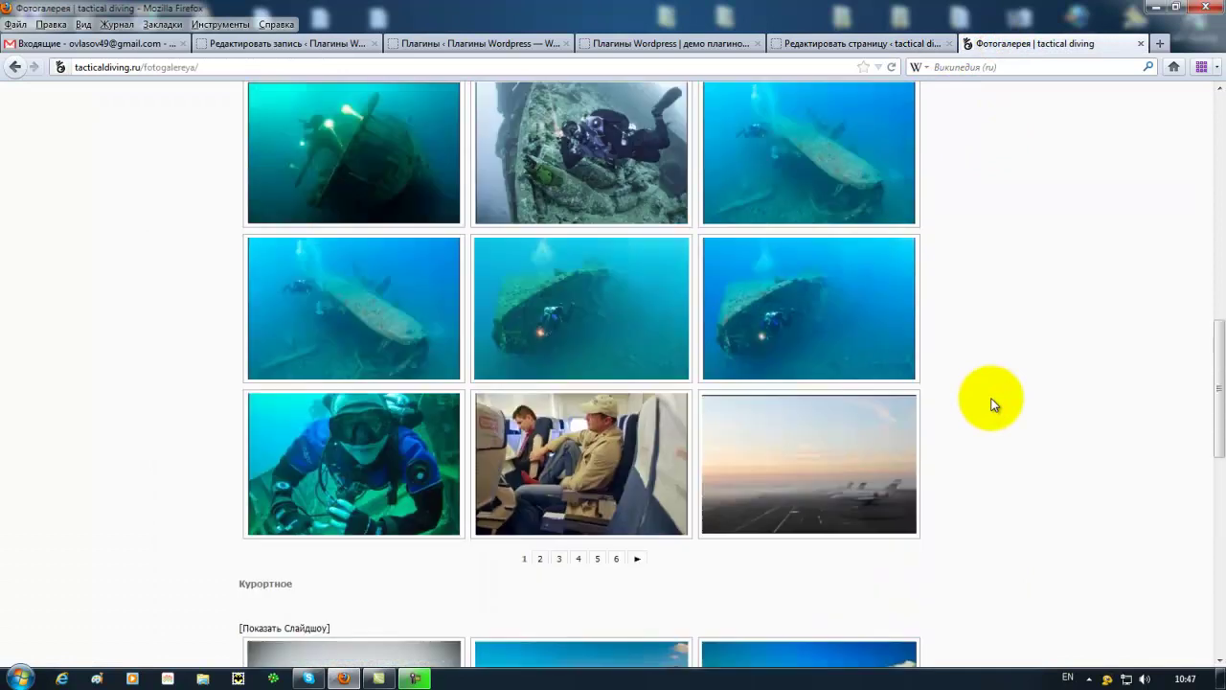
scroll(992, 404, "up", 3)
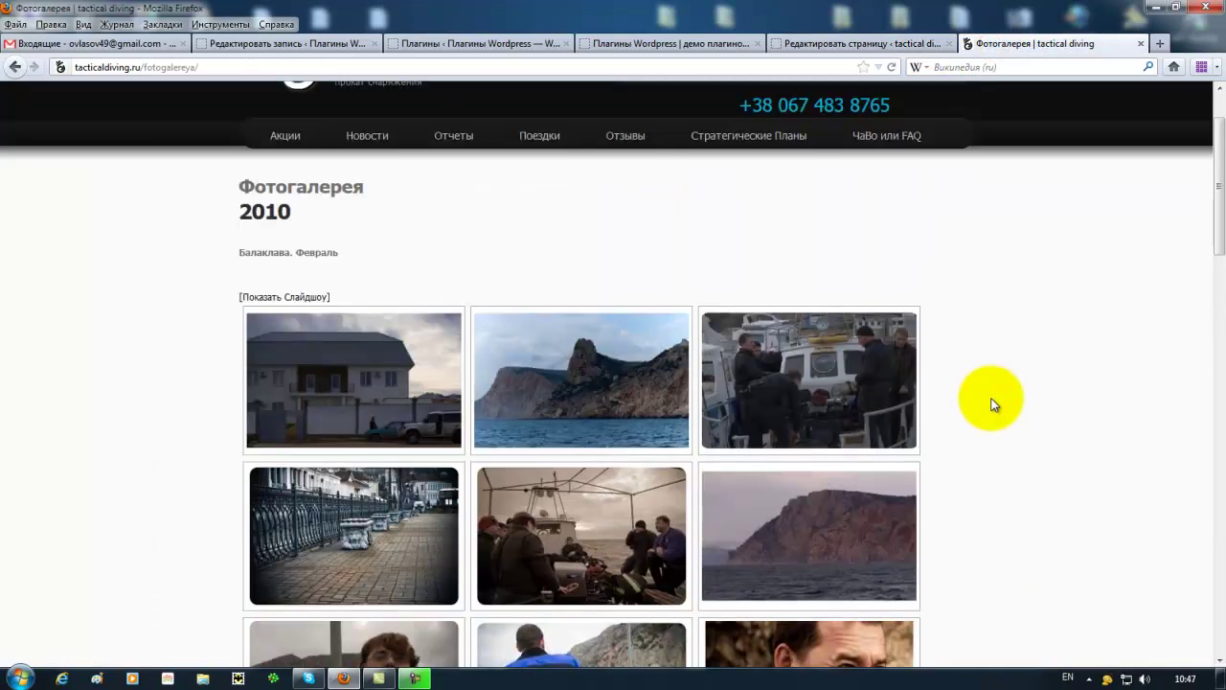
scroll(991, 404, "down", 2)
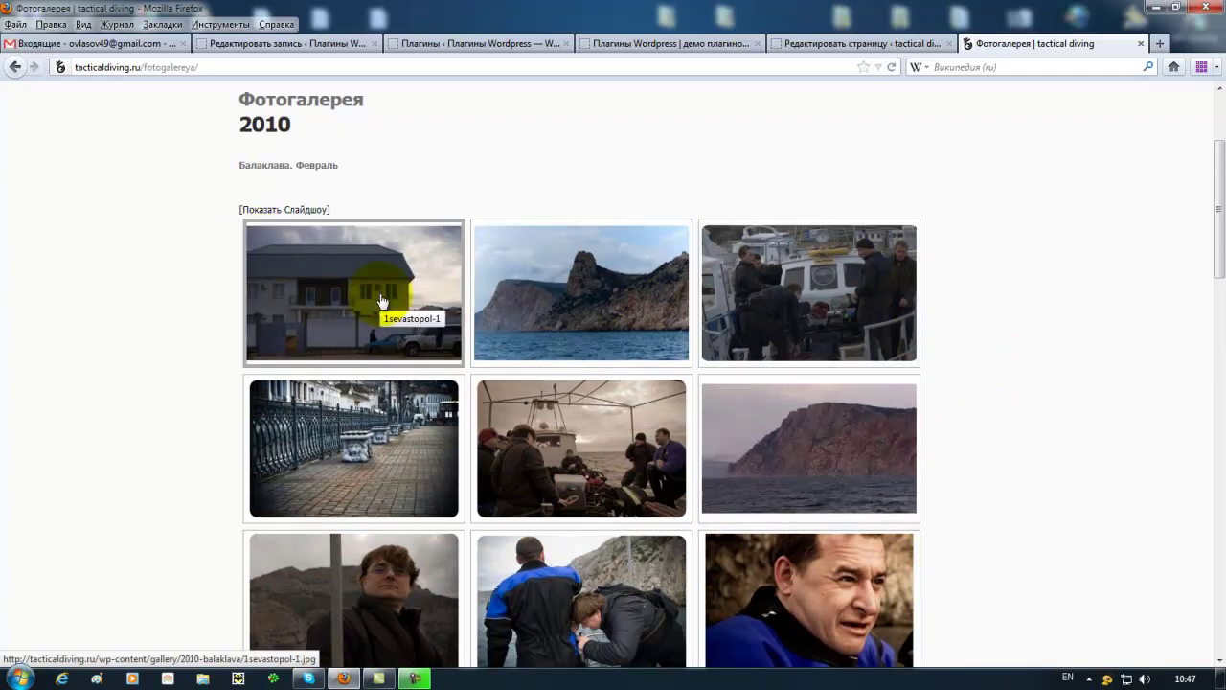
Compare the cake gallery thumbnails on the bestplugins.ru demo site with the gallery thumbnails on the Фотогалерея page
left_click(625, 45)
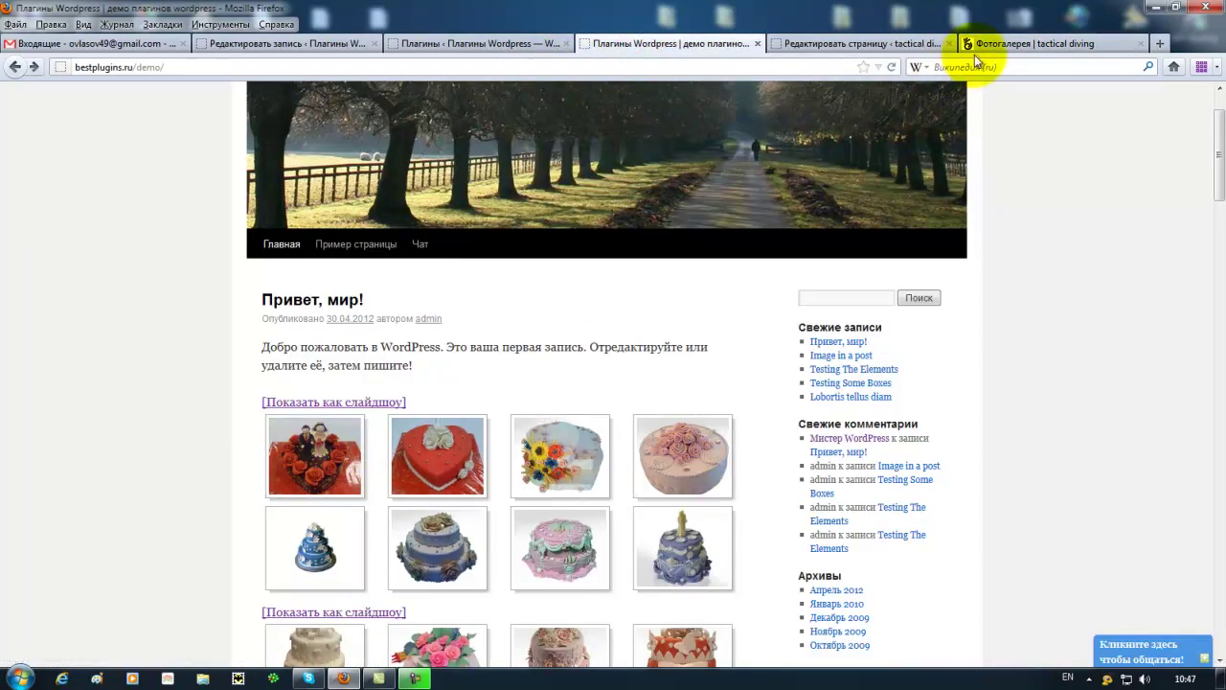
left_click(1000, 45)
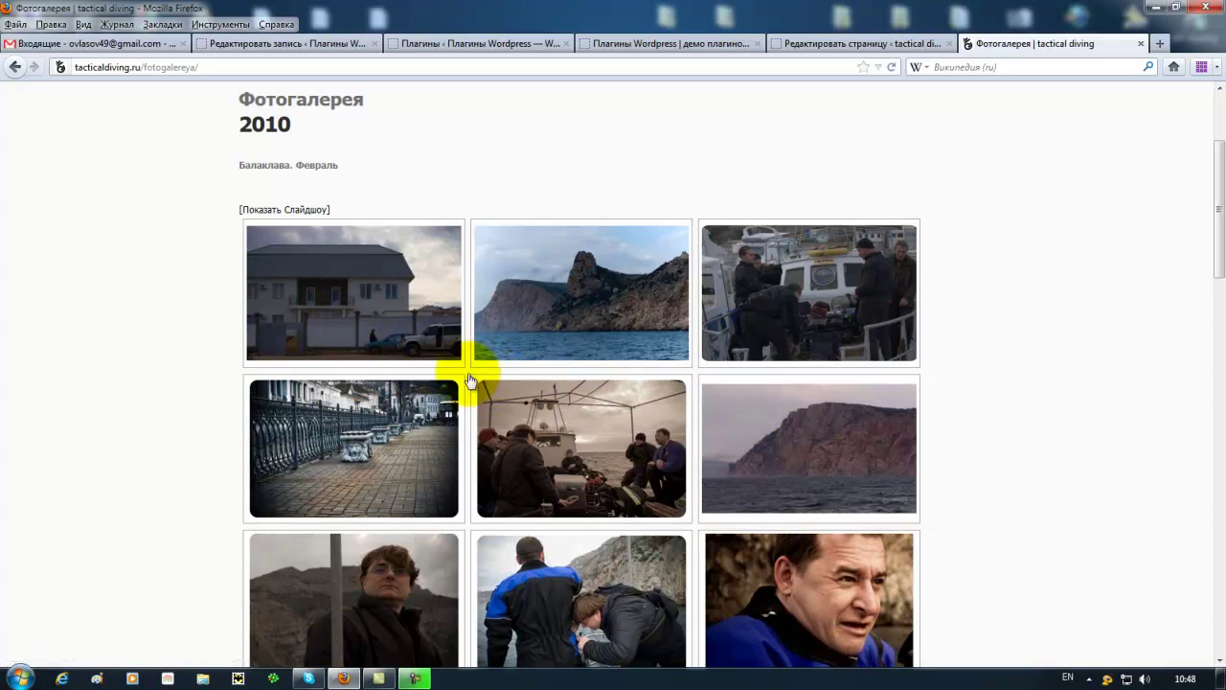
scroll(470, 402, "down", 3)
scroll(164, 443, "up", 3)
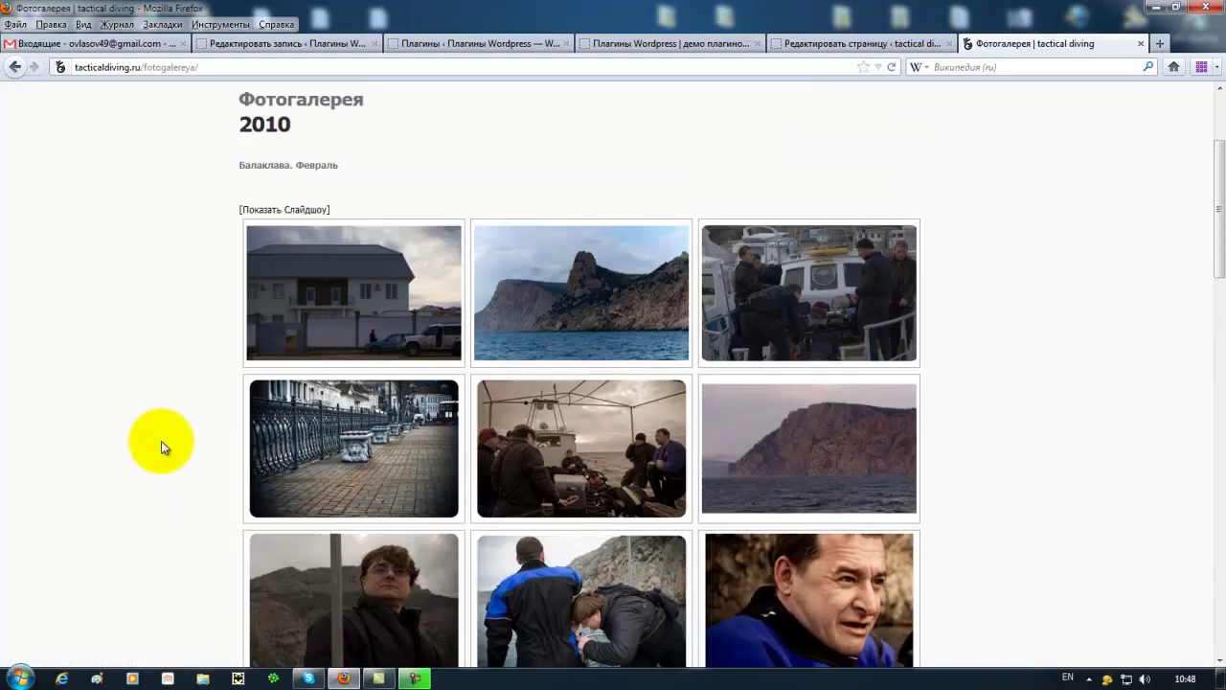
scroll(161, 441, "down", 2)
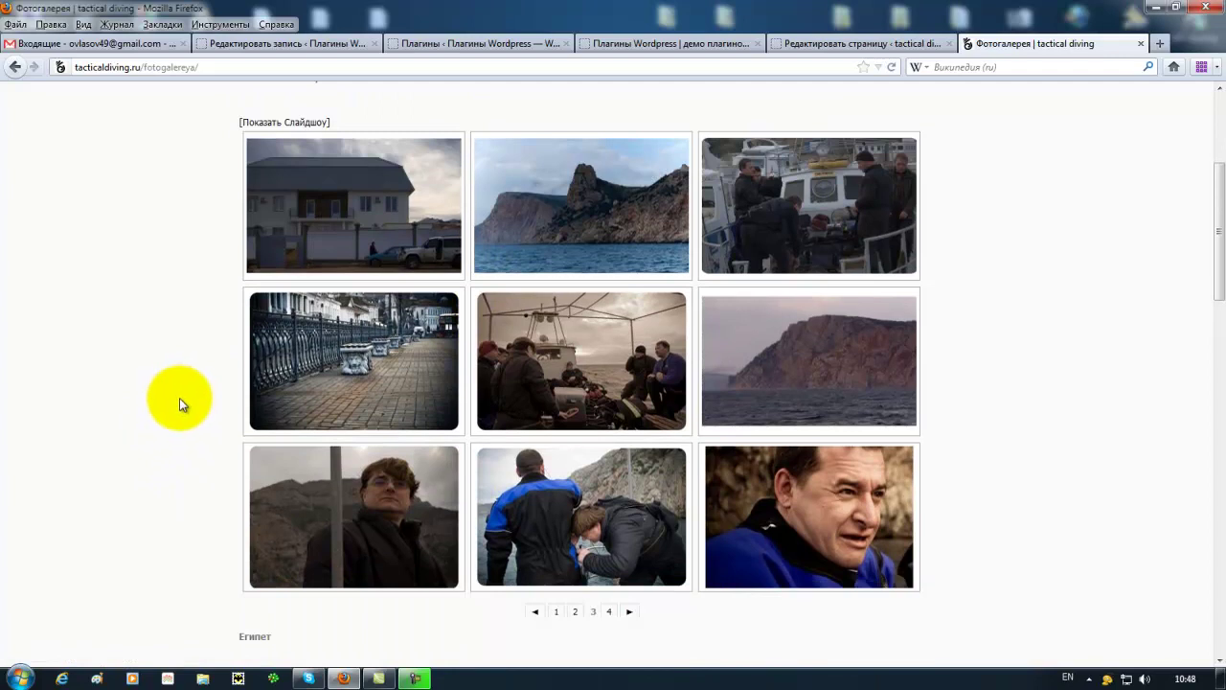
Return to the Фотогалерея page editor and find the Gallery plugin's section in the tactical diving admin navigation
left_click(821, 44)
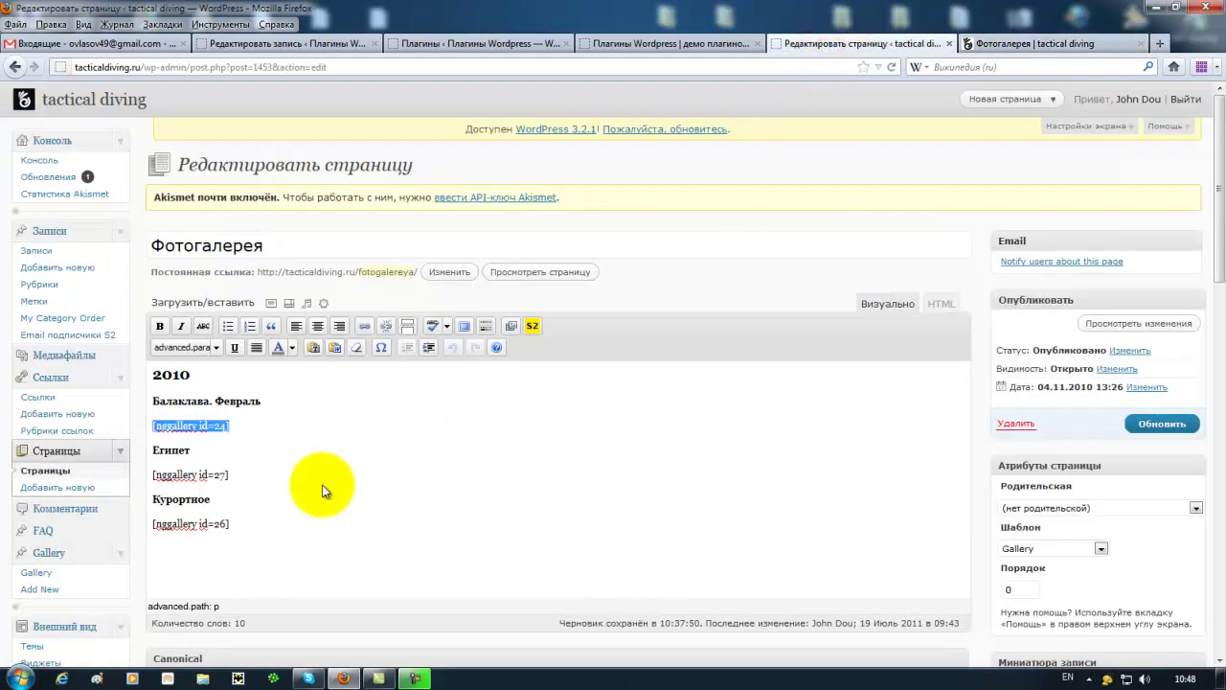
scroll(135, 575, "down", 2)
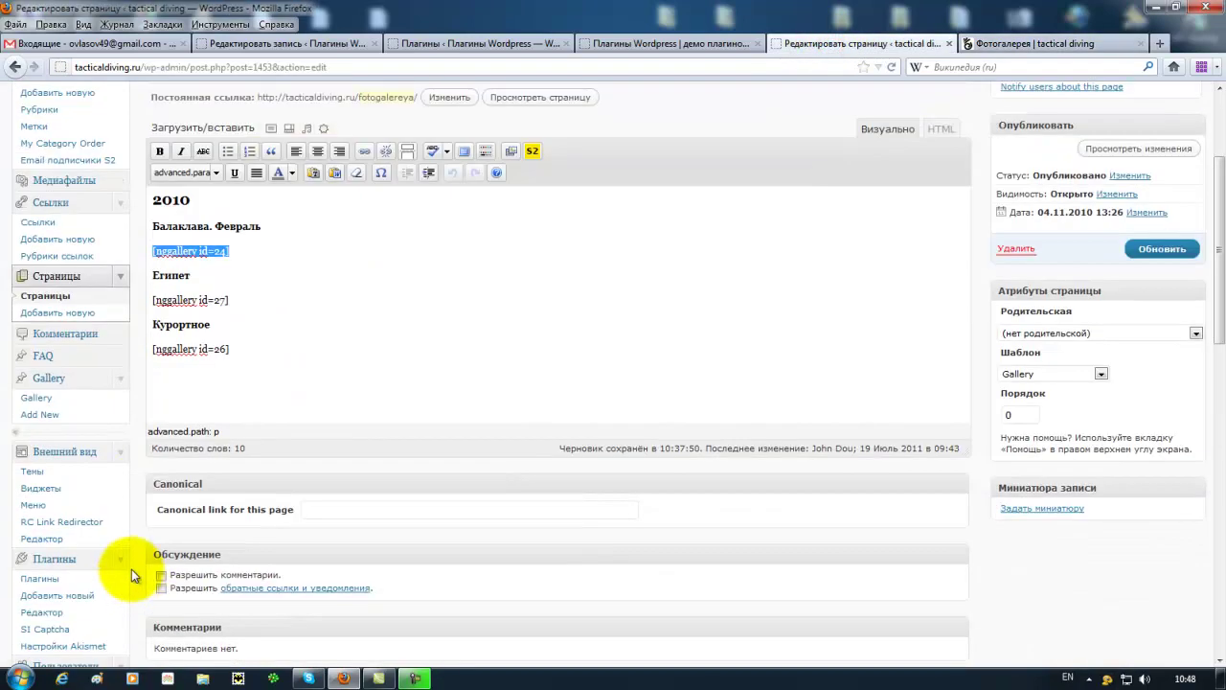
scroll(135, 568, "down", 5)
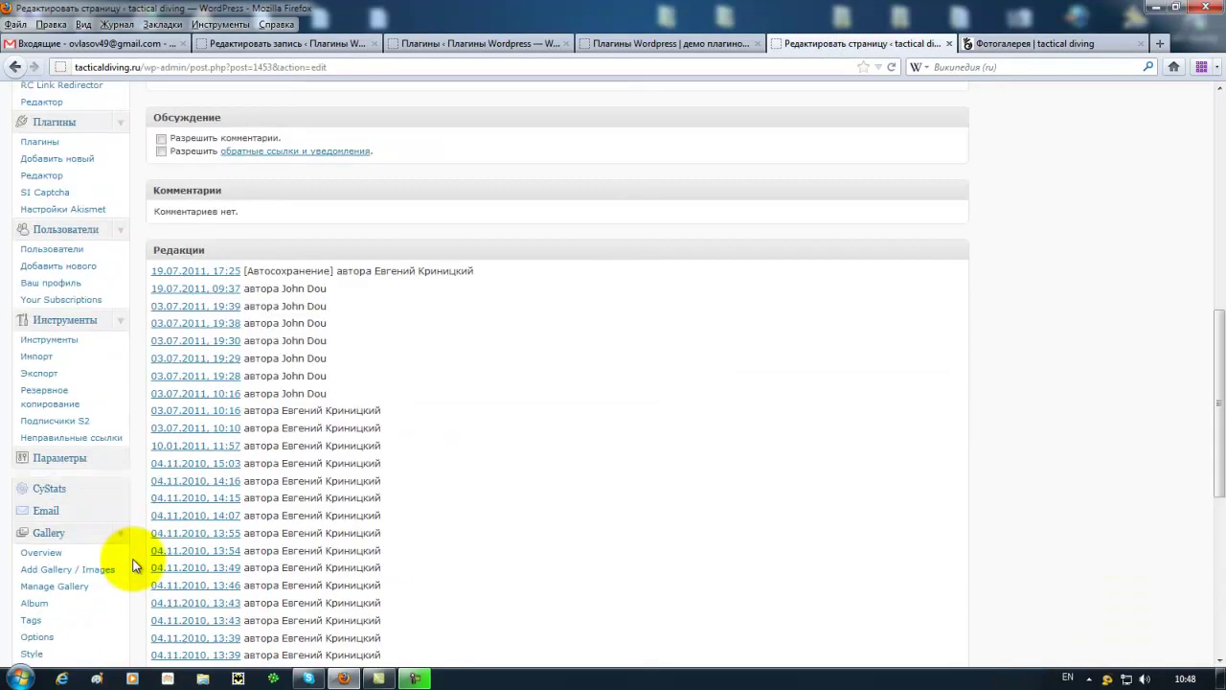
scroll(130, 565, "down", 2)
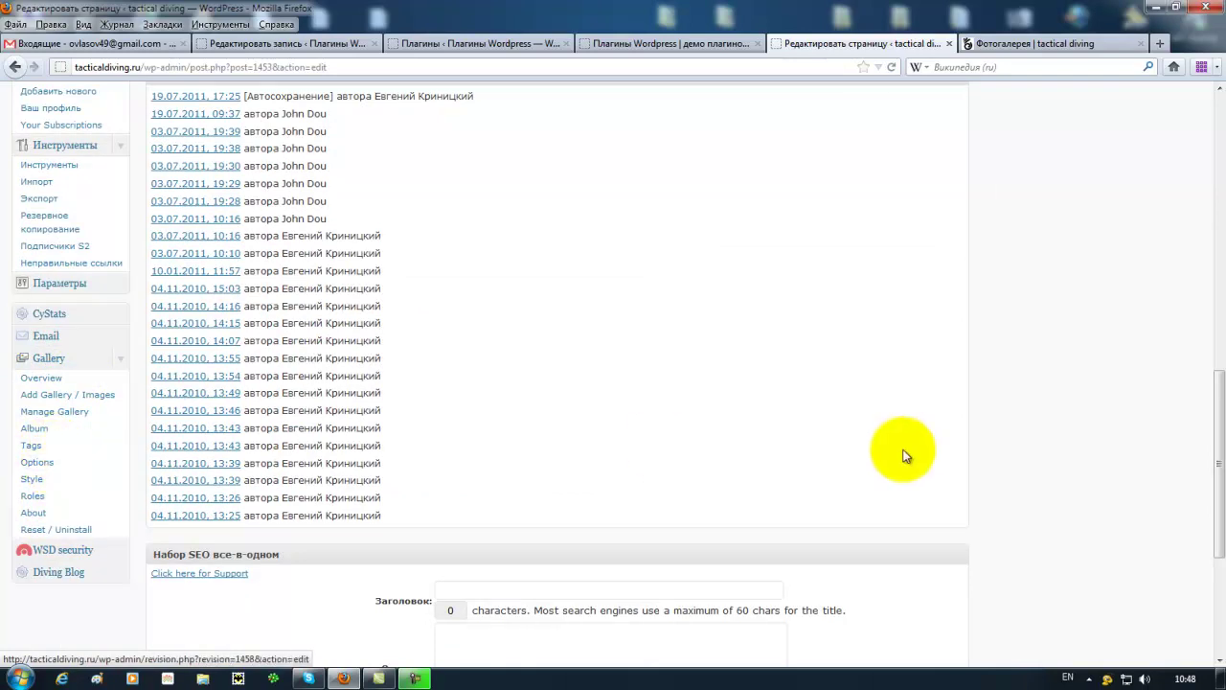
Compare the galleries on the published Фотогалерея page with the wedding, wedding2 and kiddy album on the bestplugins.ru demo site
scroll(1197, 503, "up", 10)
left_click(1002, 47)
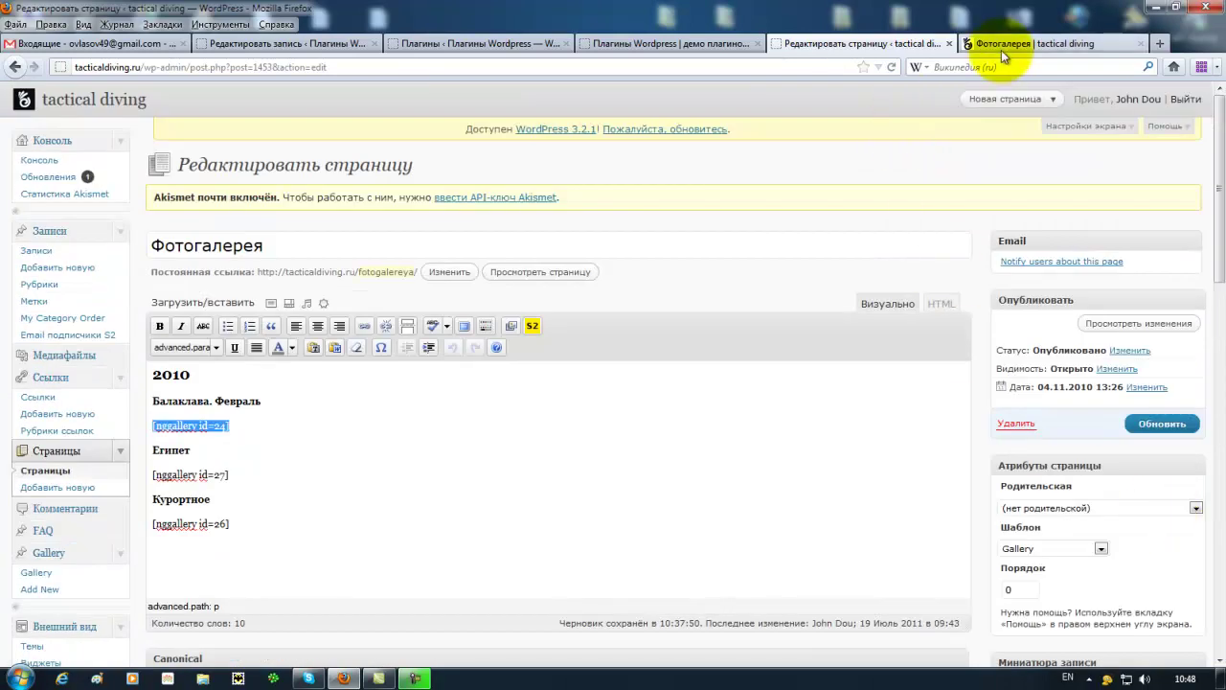
scroll(1031, 474, "down", 10)
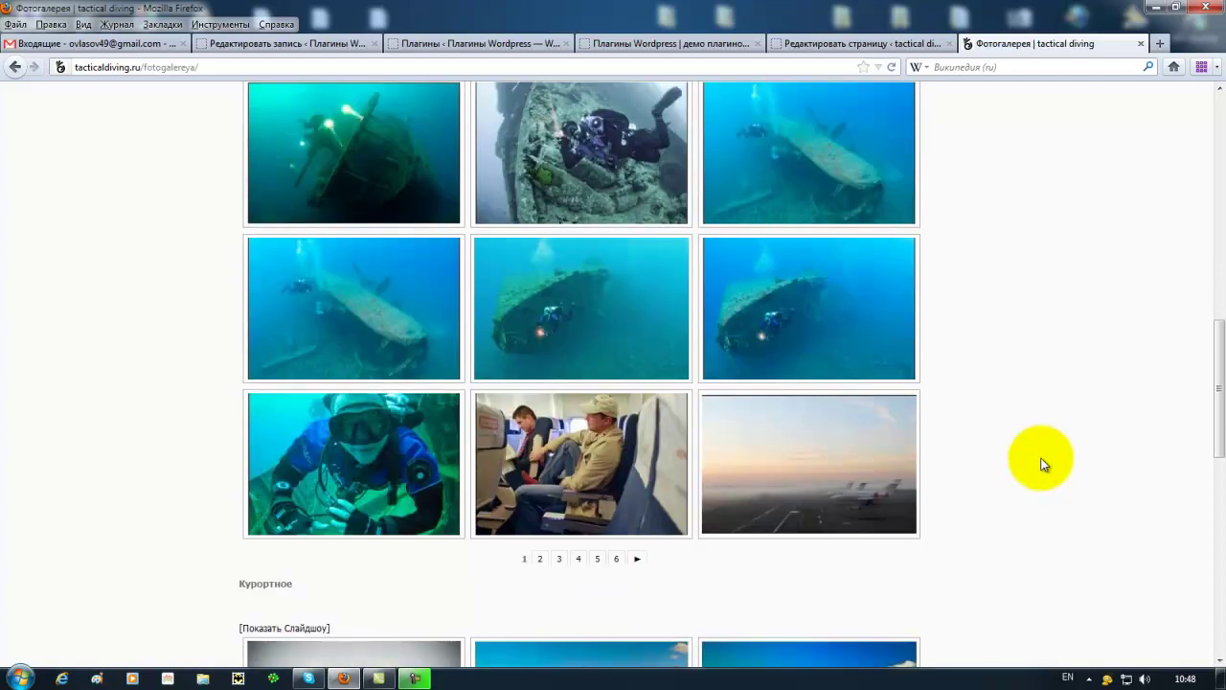
left_click(670, 45)
scroll(1040, 436, "down", 20)
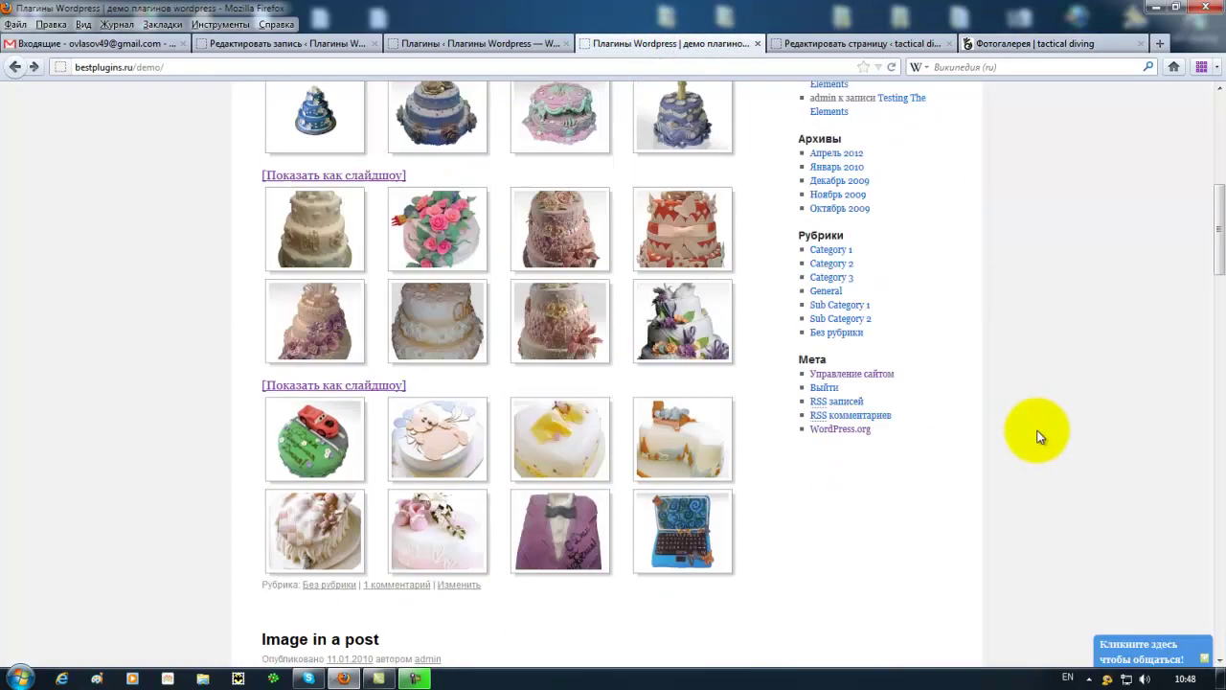
scroll(1038, 427, "down", 2)
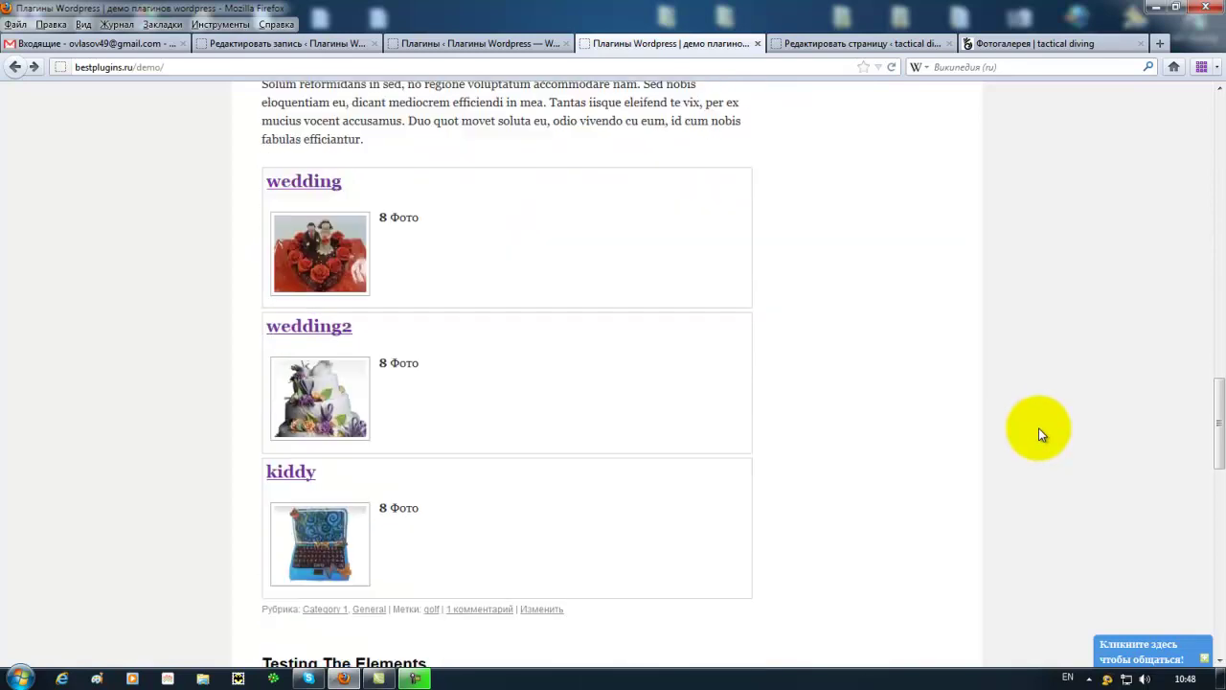
Examine the Балаклава, Египет and Курортное galleries on the published Фотогалерея page from its heading down to the footer
left_click(975, 44)
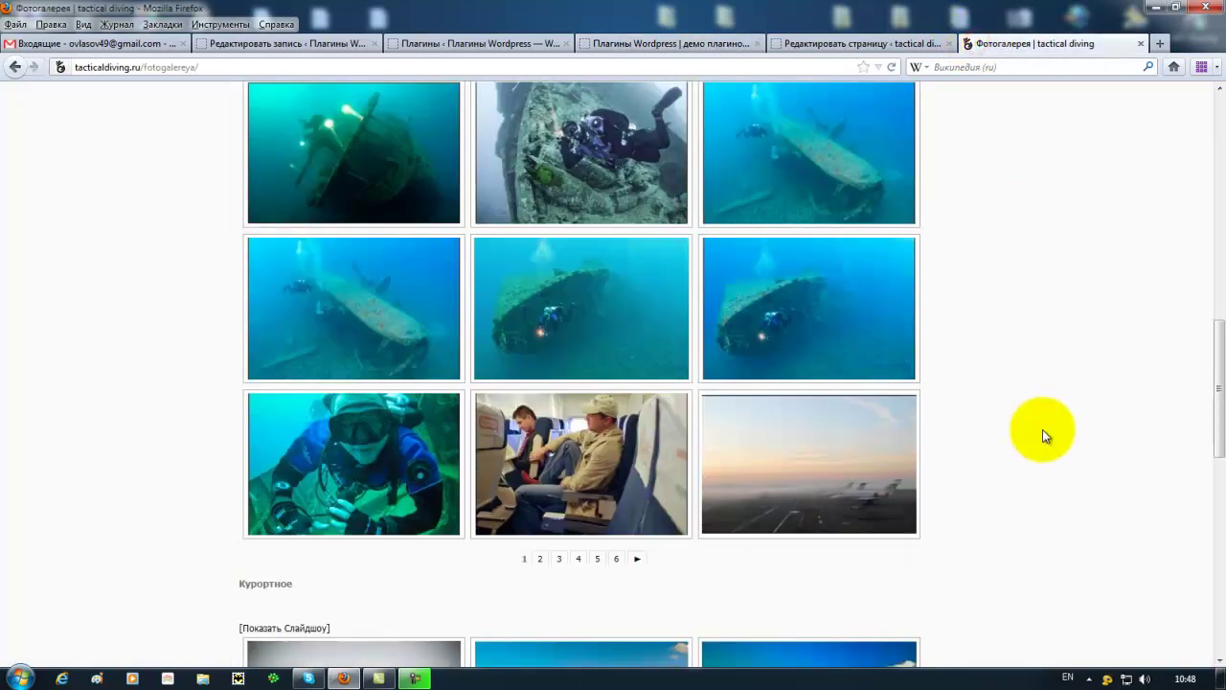
scroll(1042, 428, "up", 15)
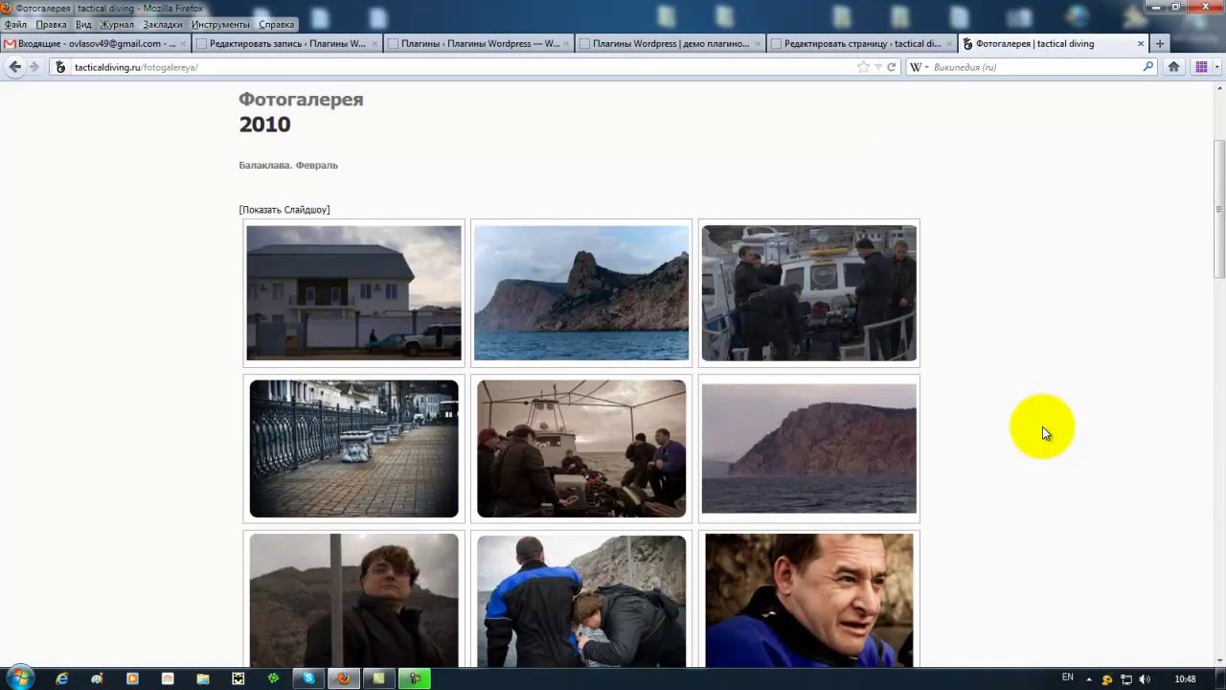
scroll(1043, 427, "up", 3)
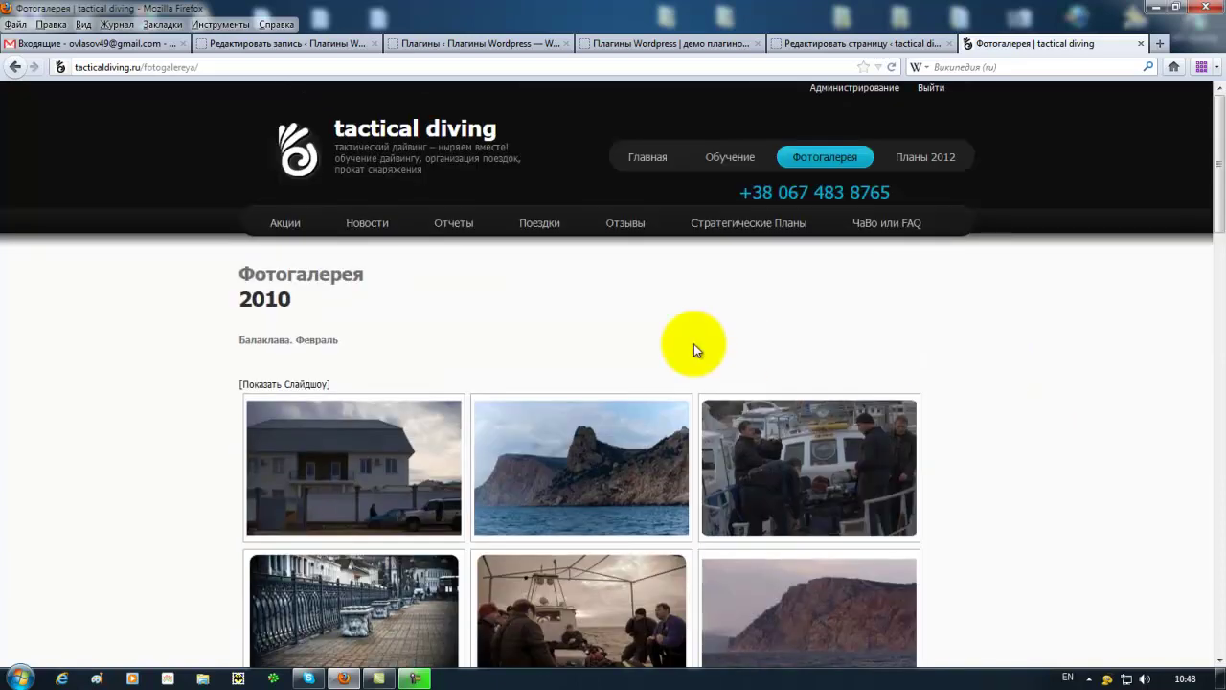
scroll(1045, 480, "down", 5)
scroll(1036, 468, "down", 13)
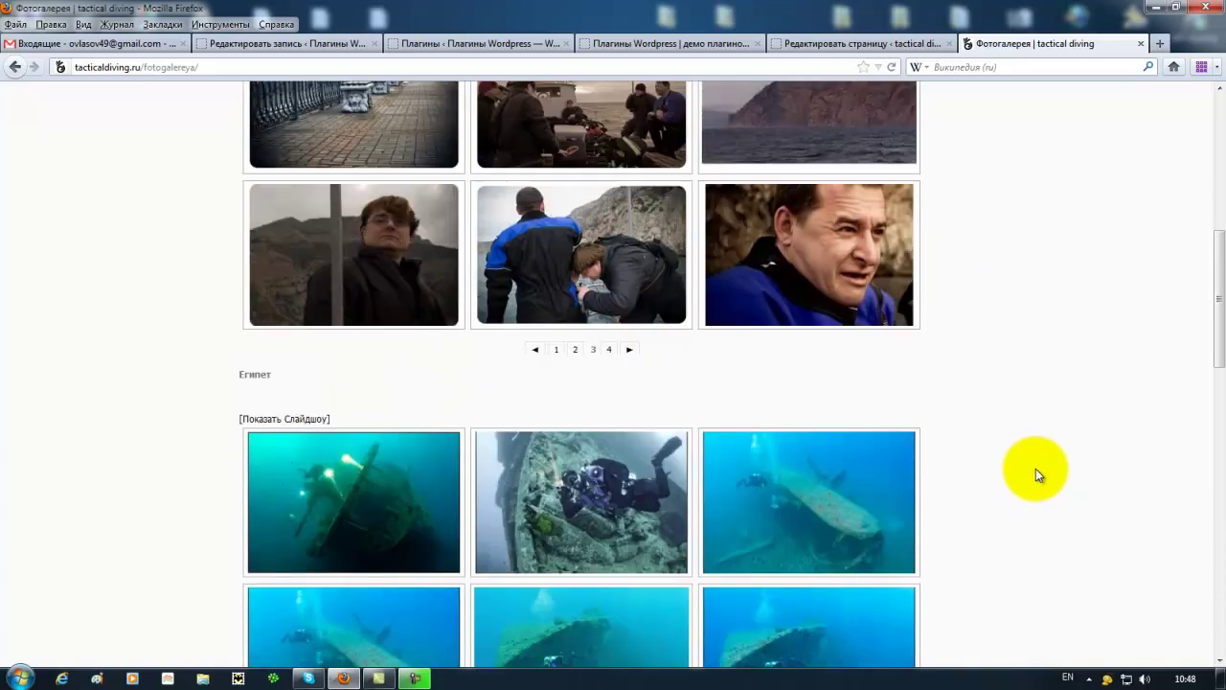
scroll(1036, 468, "down", 10)
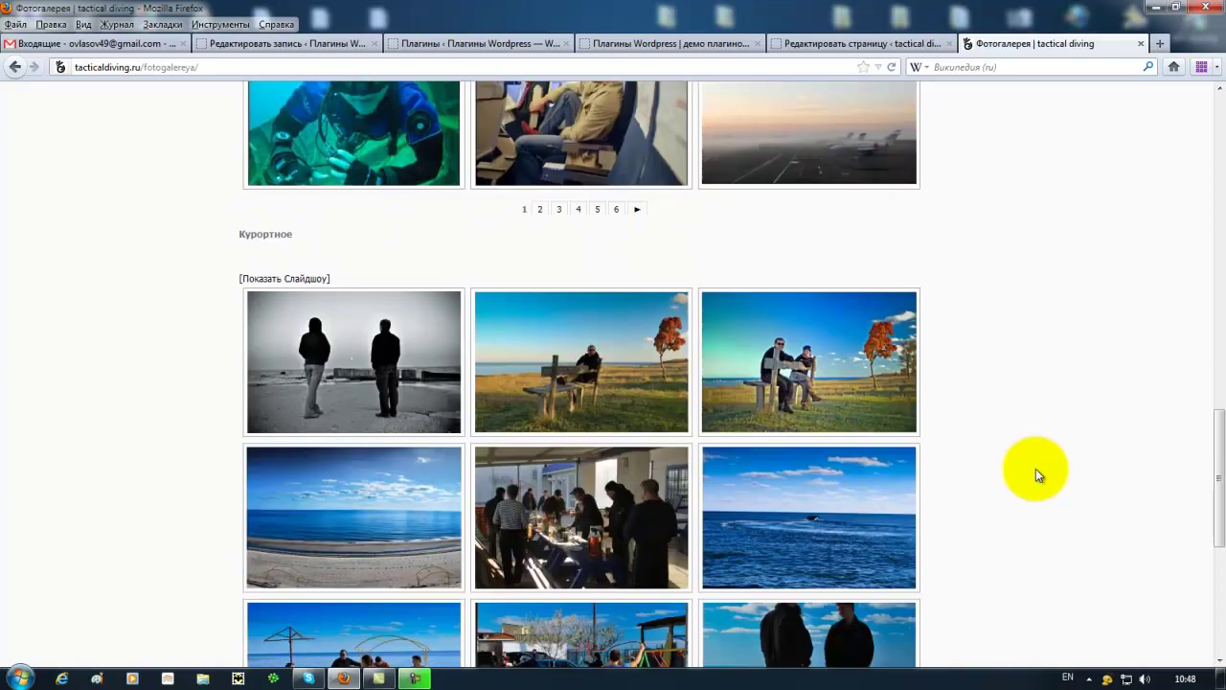
scroll(1036, 469, "up", 6)
scroll(1035, 468, "up", 20)
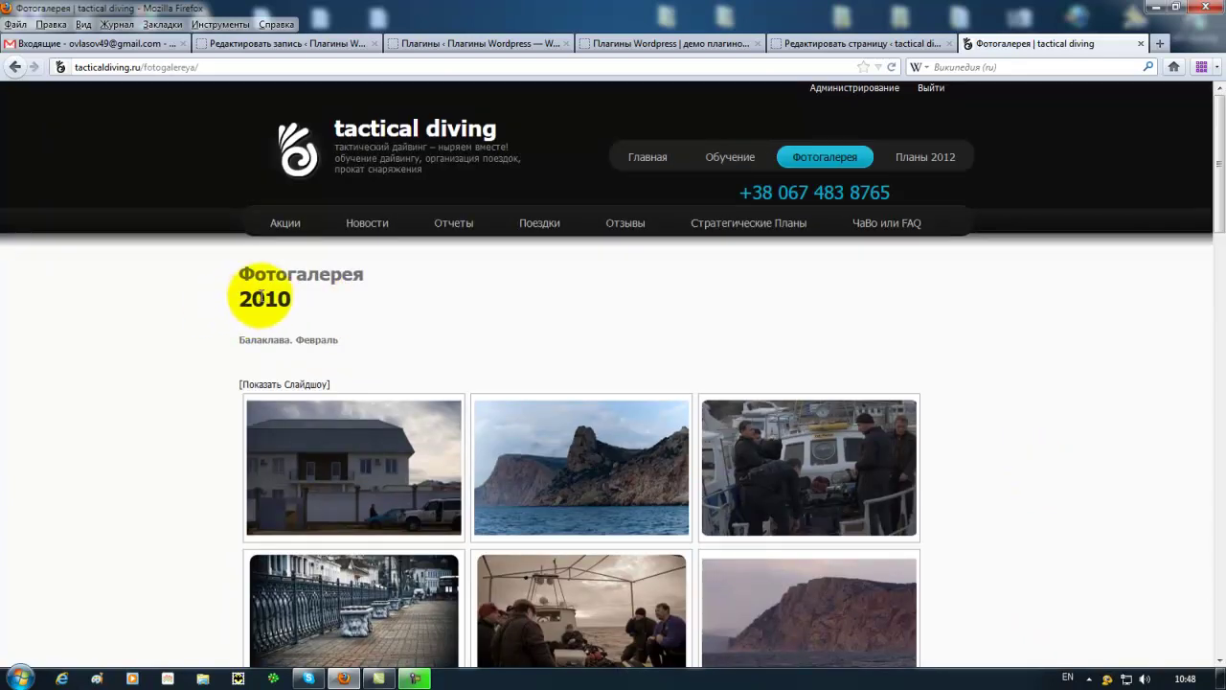
scroll(935, 428, "down", 16)
scroll(944, 427, "down", 15)
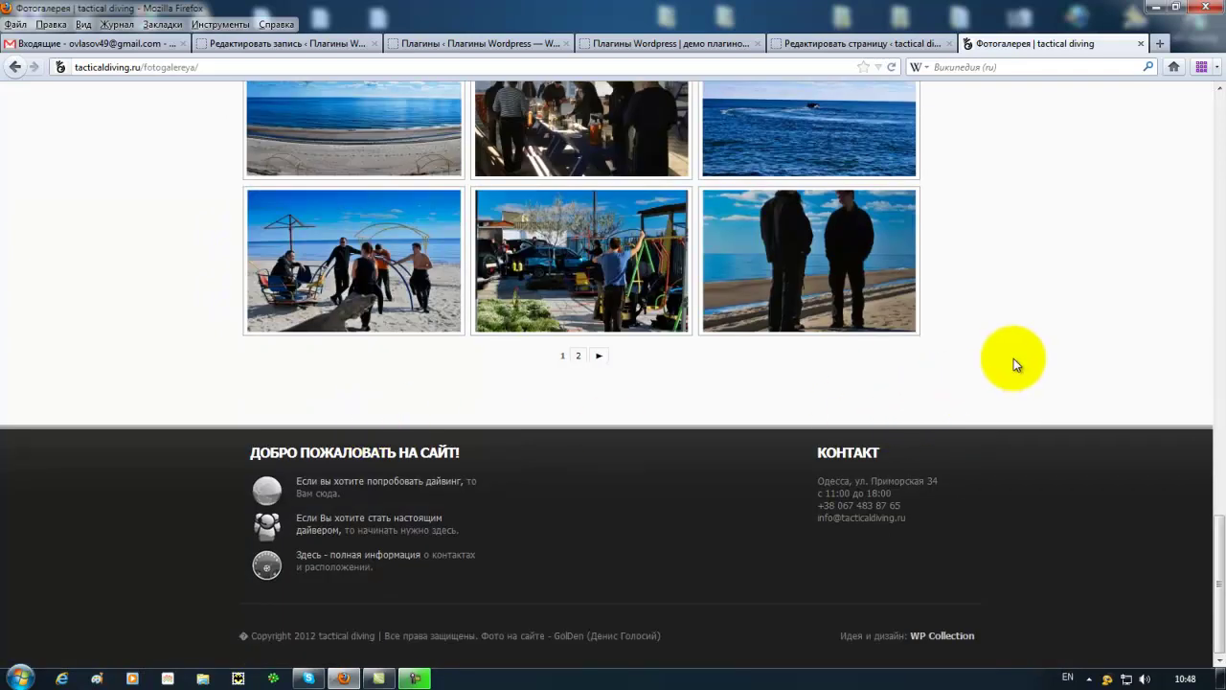
Return to the Фотогалерея page editor, deselect the [nggallery id=24] shortcode and look over the page's content and admin navigation
left_click(874, 44)
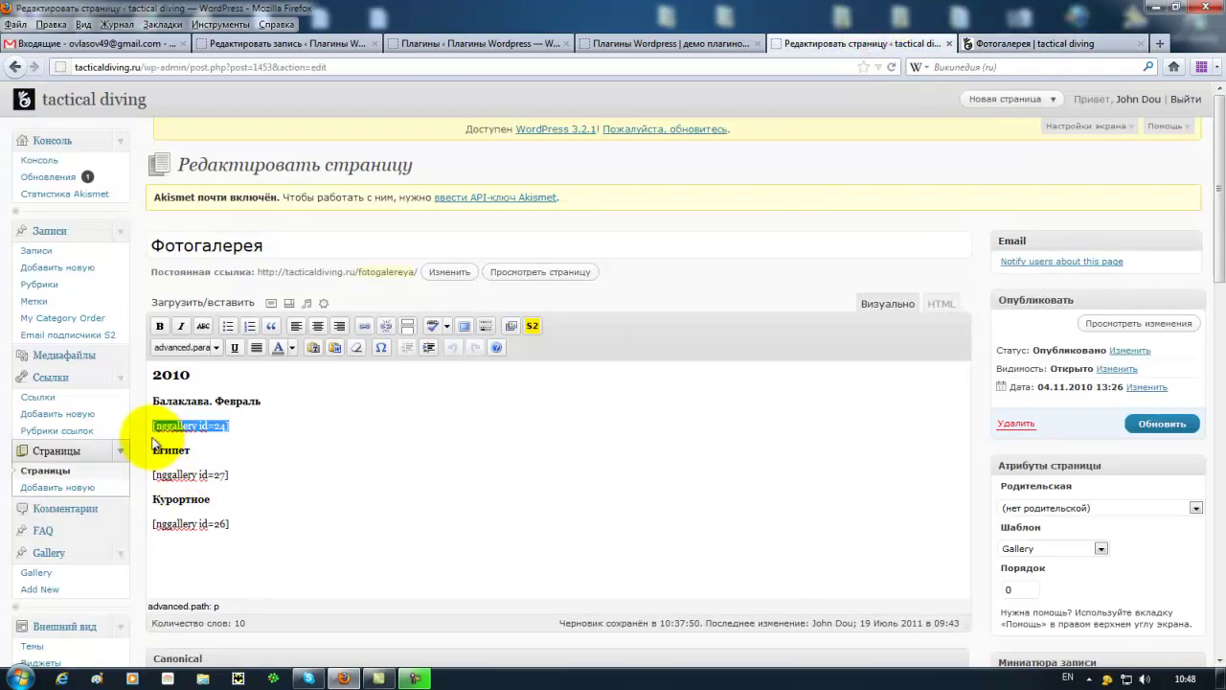
left_click(199, 427)
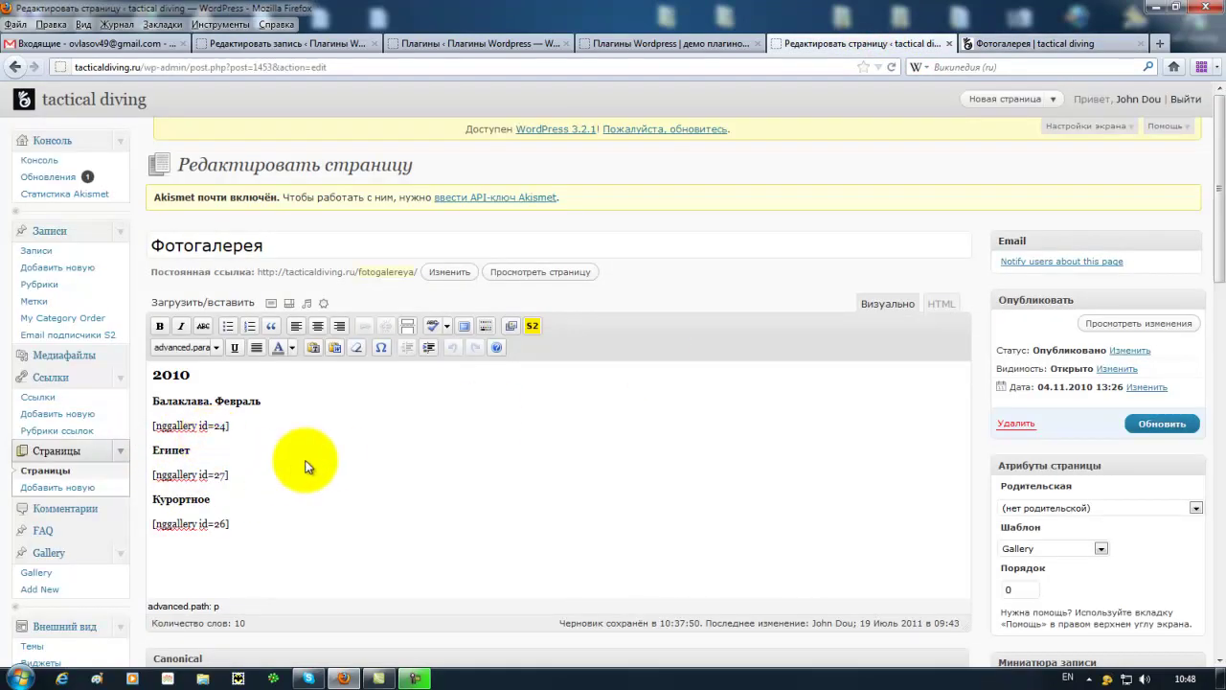
scroll(307, 459, "down", 3)
scroll(298, 494, "down", 3)
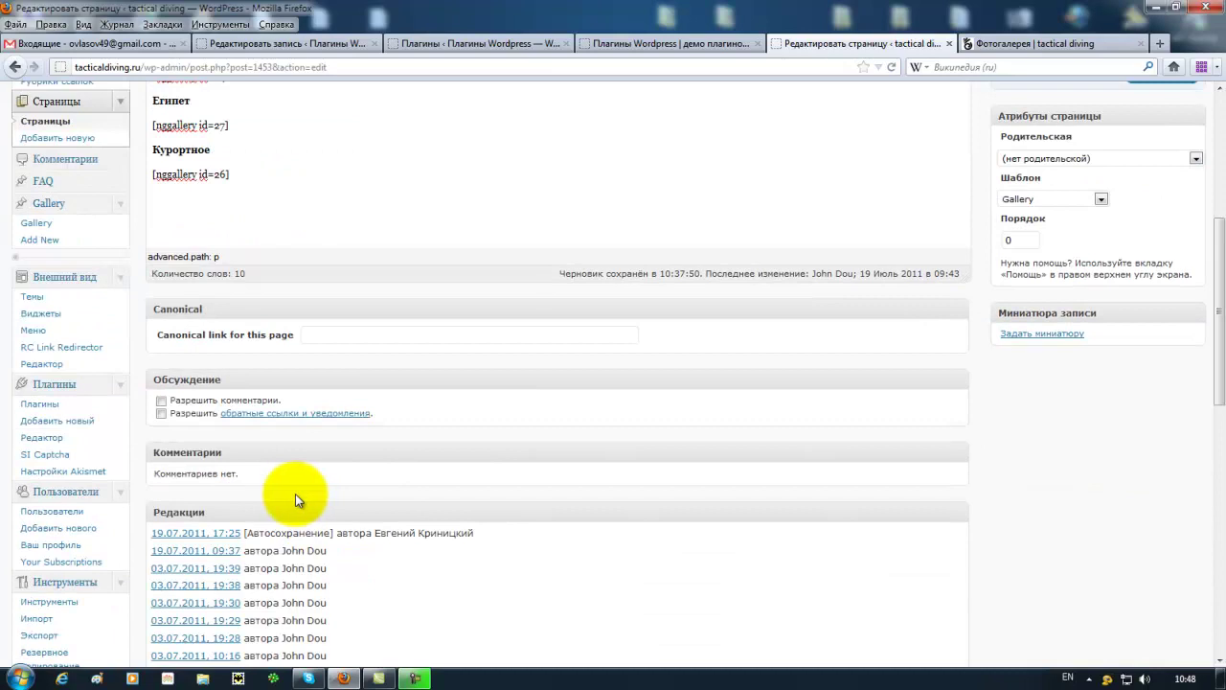
scroll(295, 493, "up", 6)
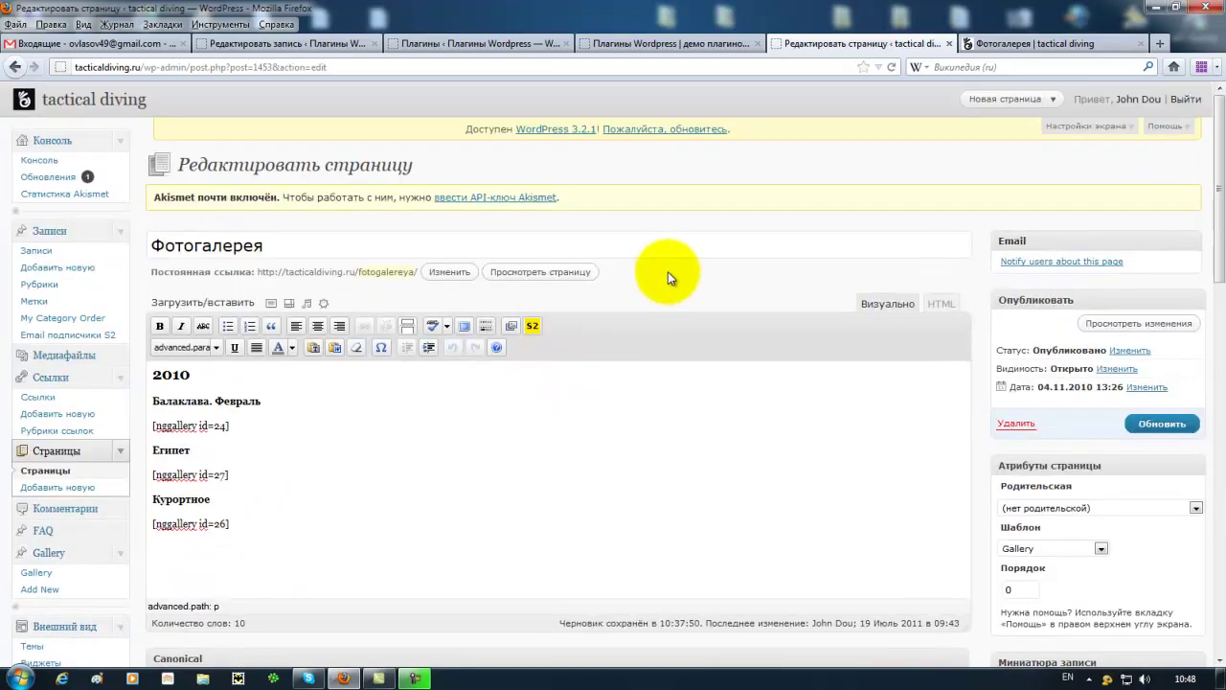
scroll(668, 289, "down", 6)
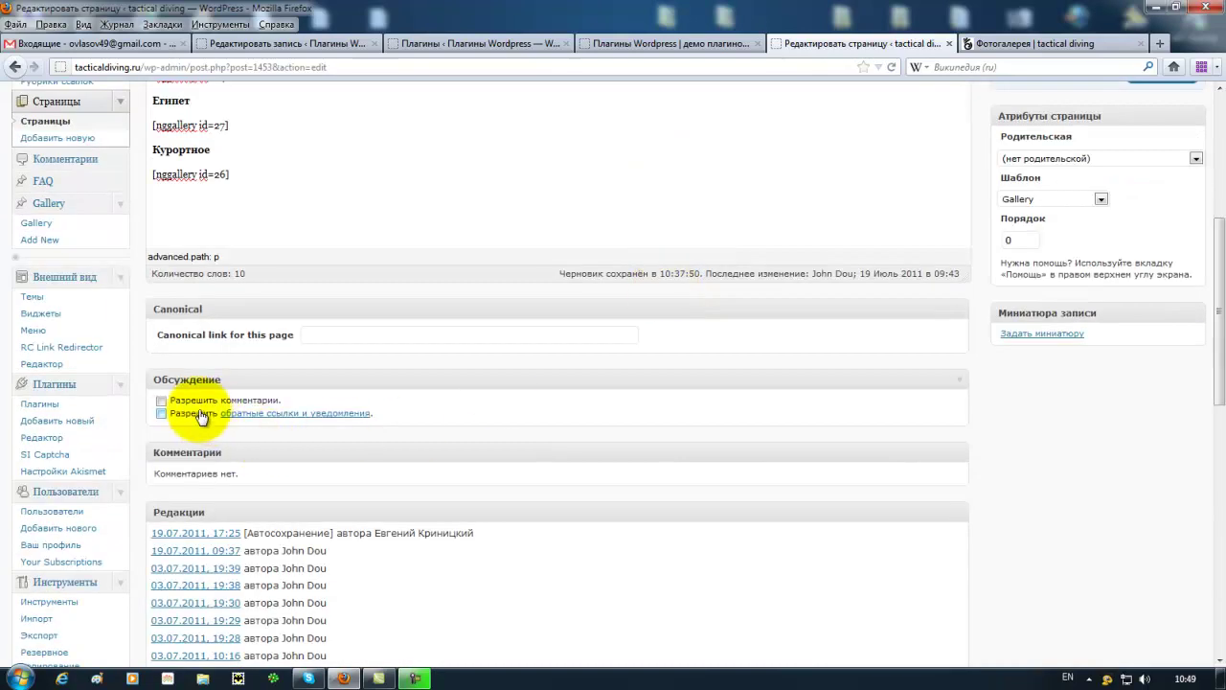
Open the tactical diving site's list of installed plugins and highlight the version number of NextGEN Gallery
left_click(99, 407)
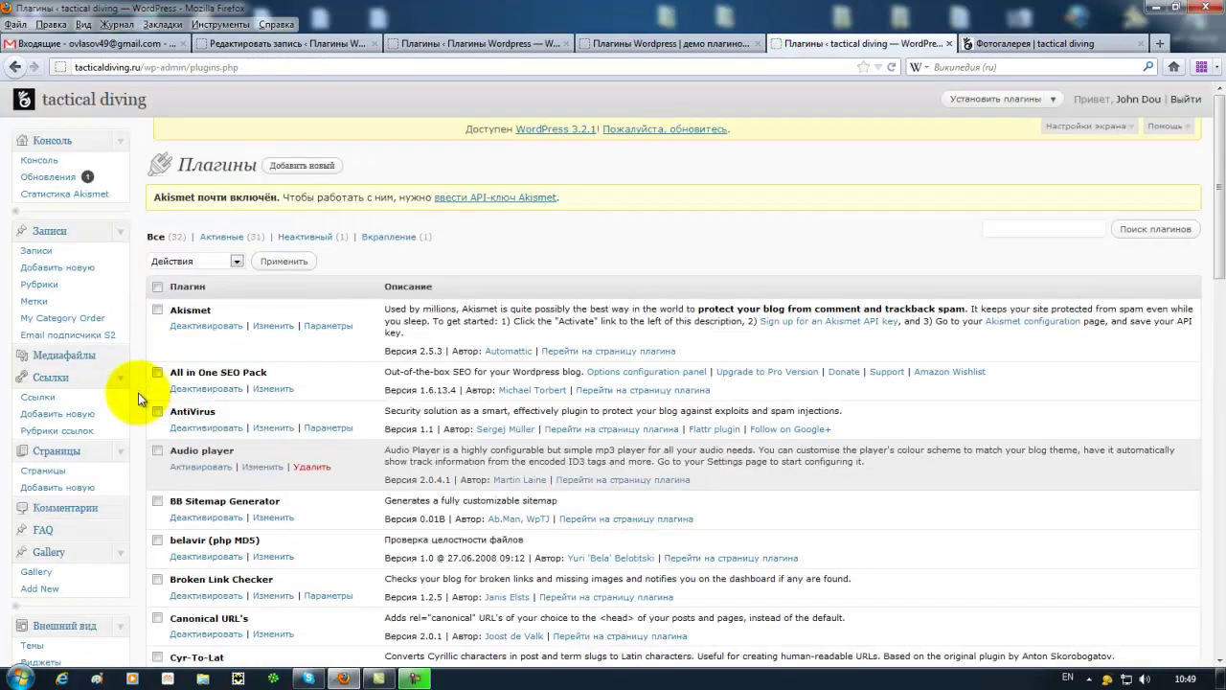
scroll(138, 398, "down", 7)
scroll(138, 393, "down", 5)
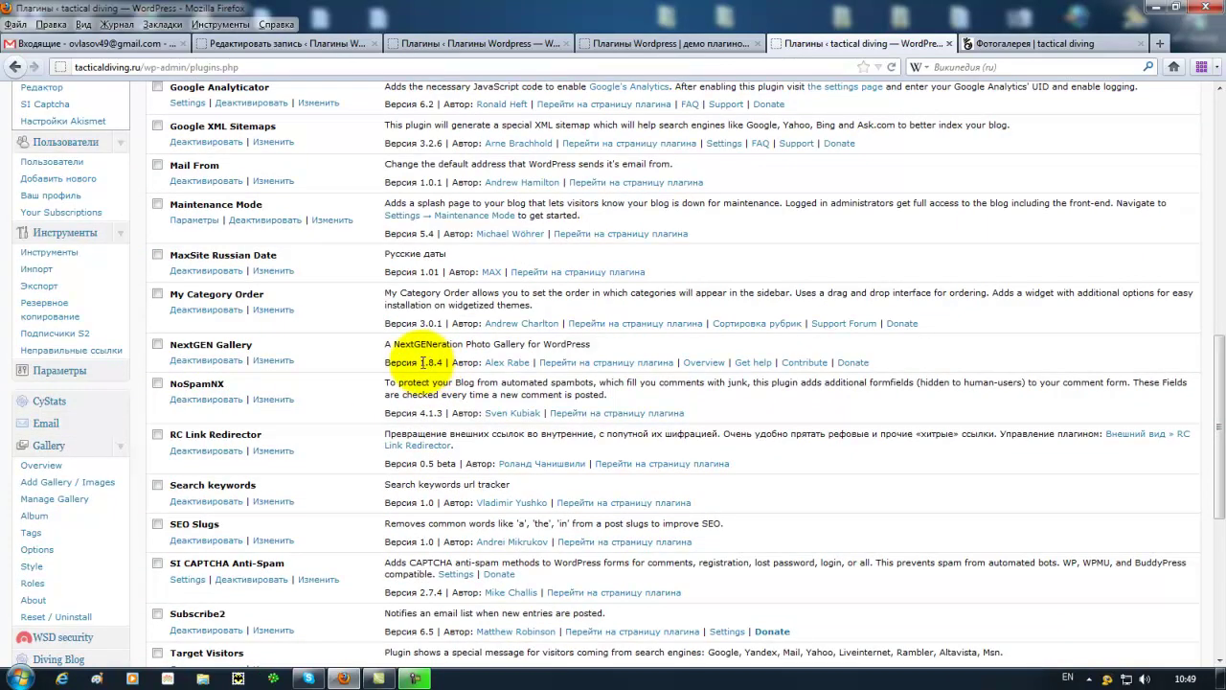
left_click_drag(419, 362, 440, 361)
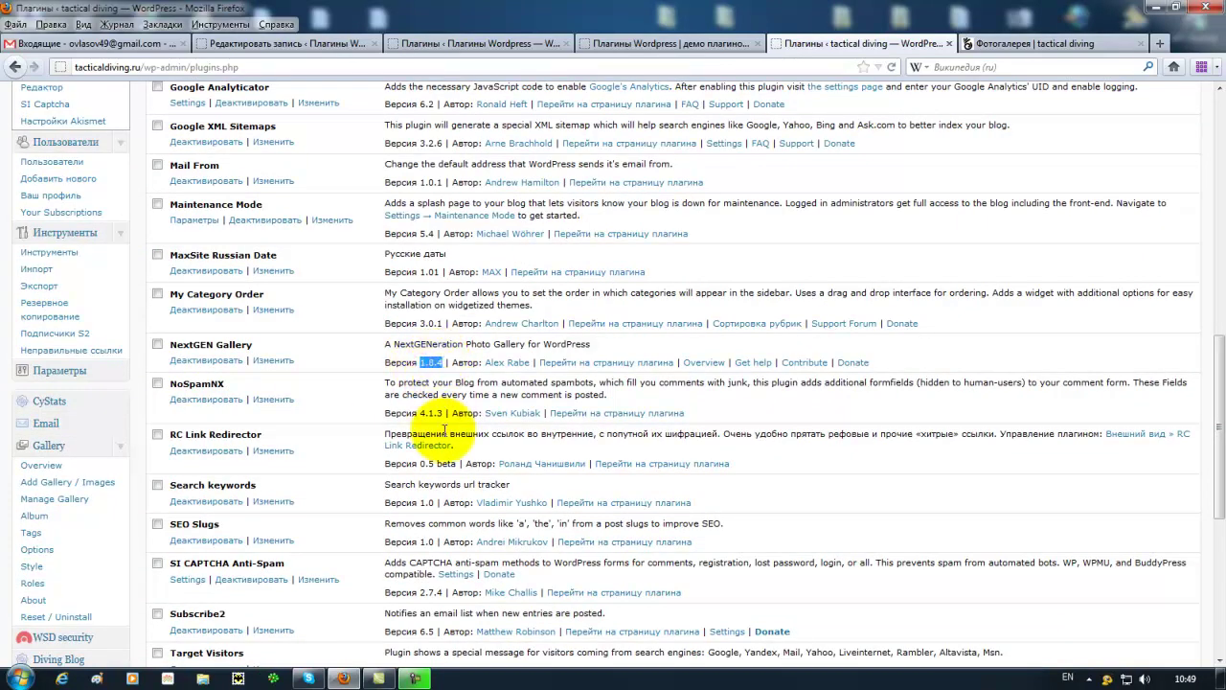
Open the bestplugins.ru demo site's plugin list and compare its NextGEN Gallery version with the one on the tactical diving site
left_click(328, 44)
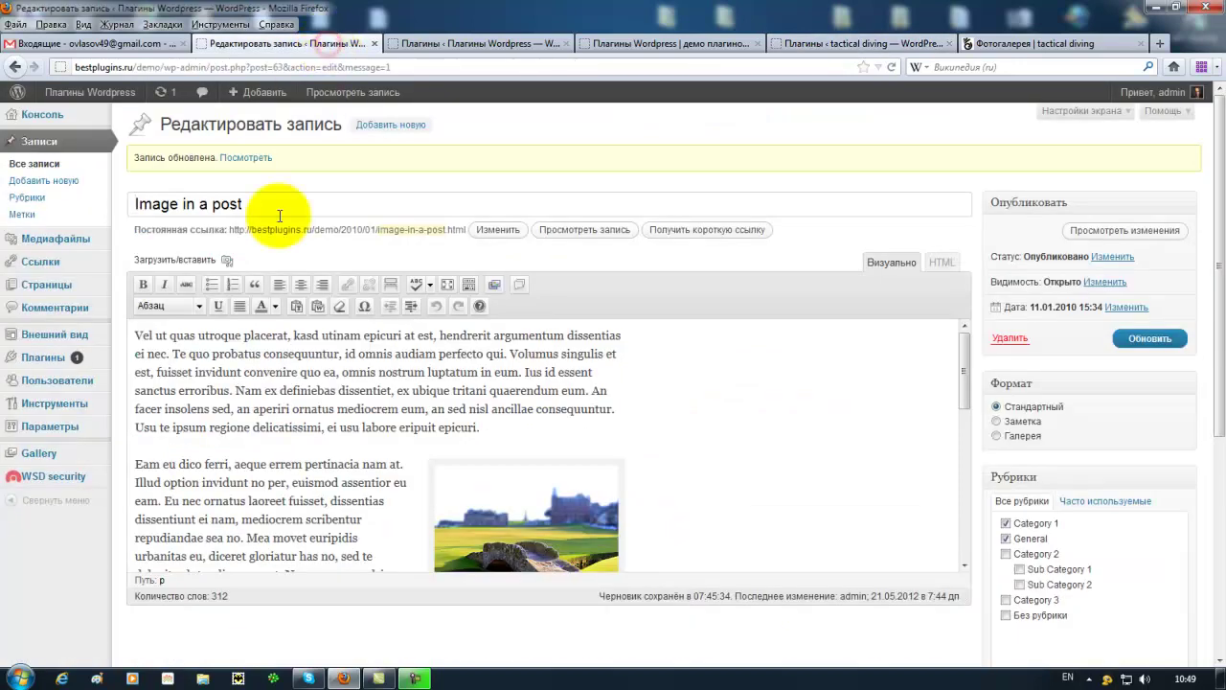
left_click(131, 357)
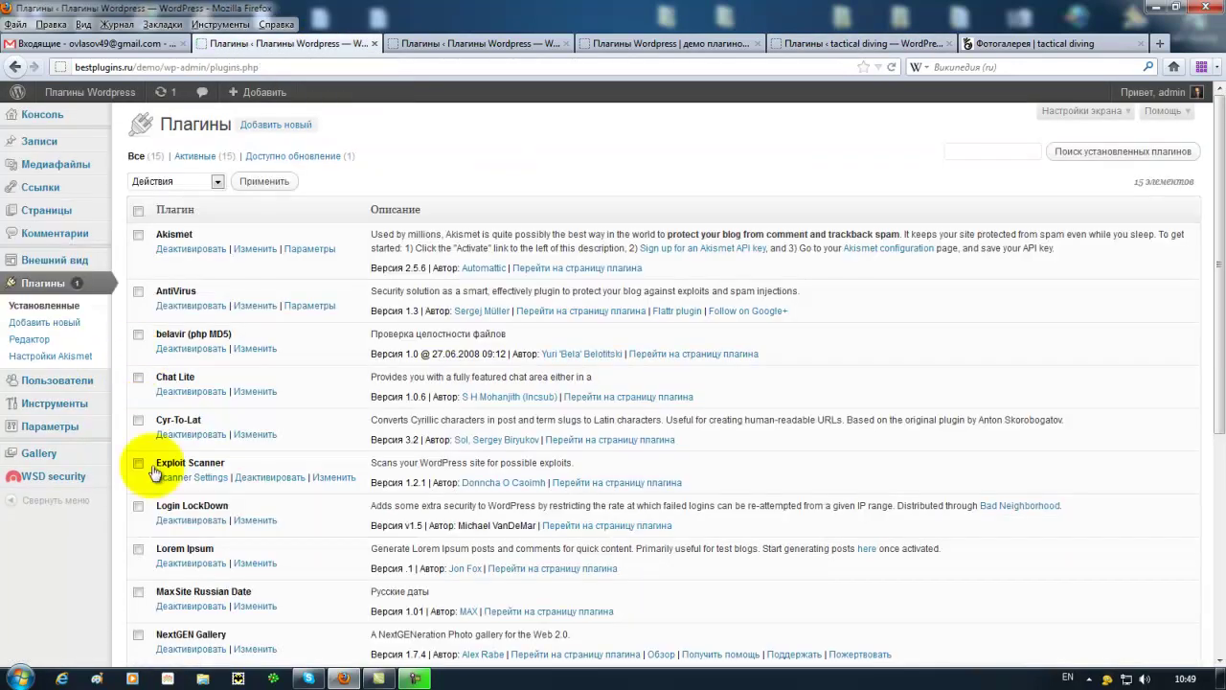
scroll(137, 431, "down", 6)
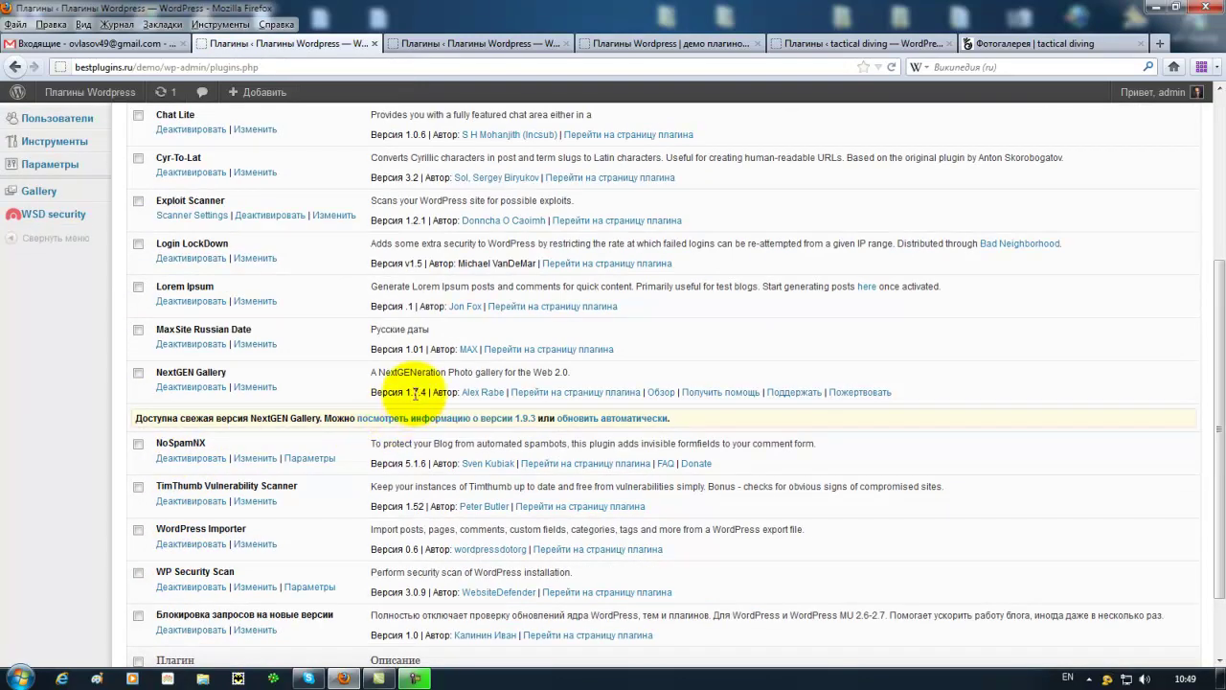
left_click(871, 45)
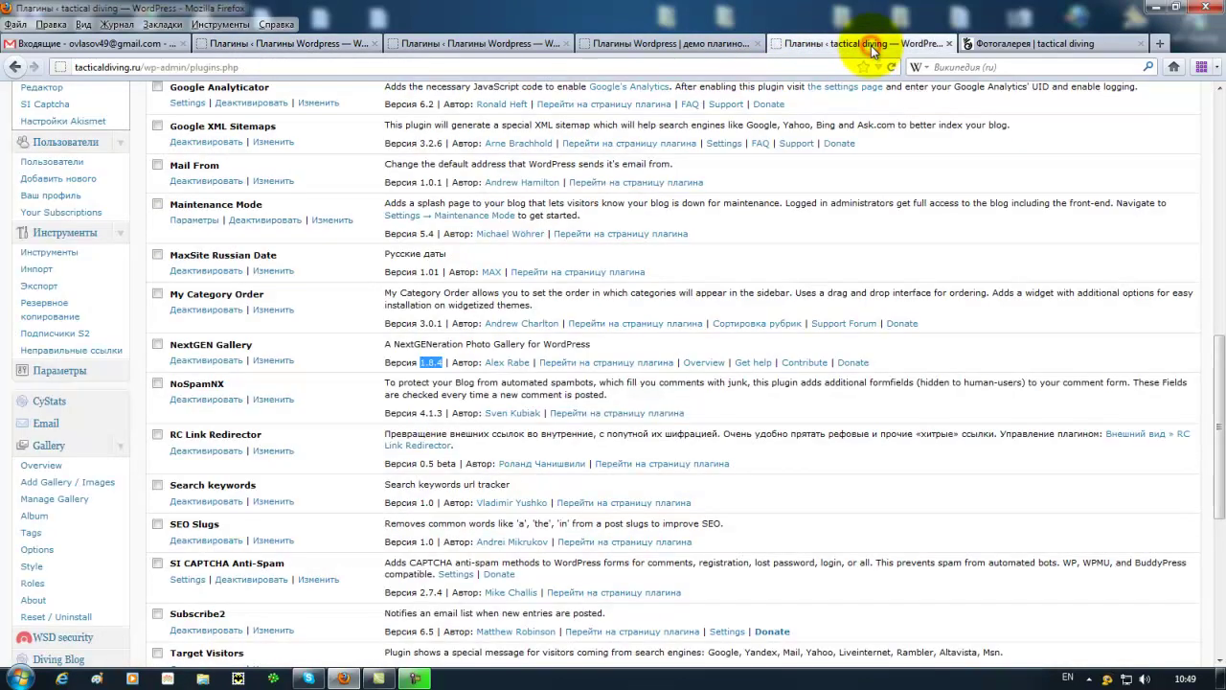
left_click(326, 43)
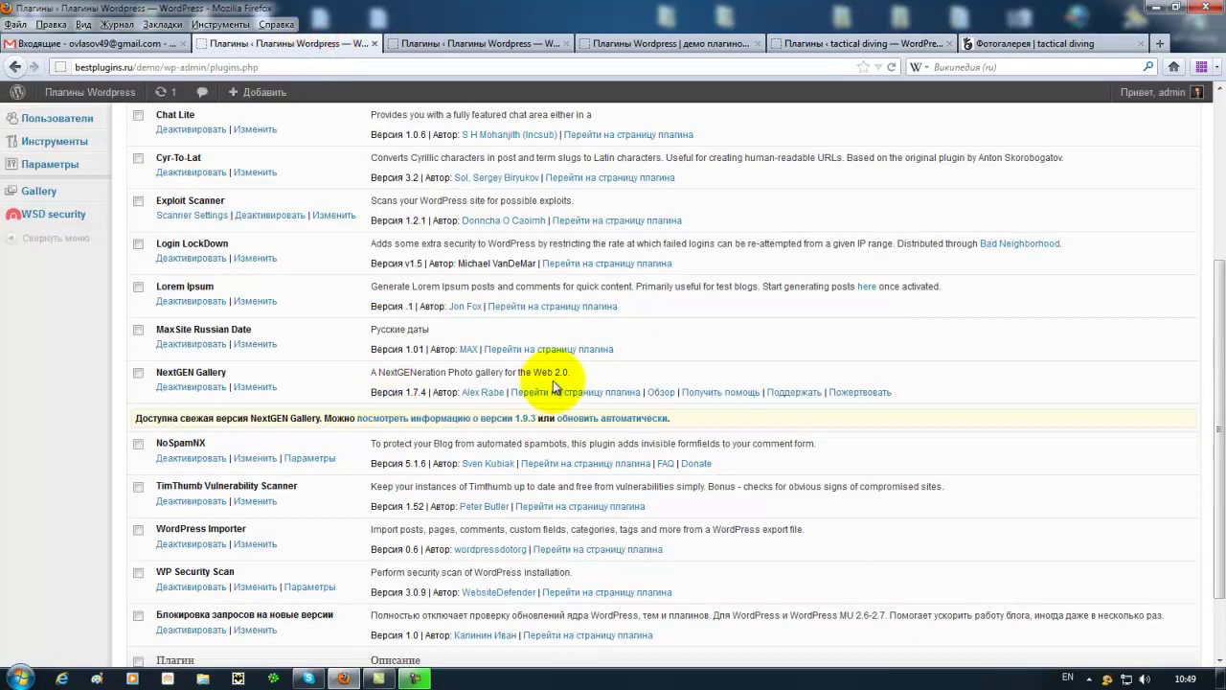
Open the "Image in a post" entry for editing from the demo site's list of posts
scroll(689, 316, "up", 5)
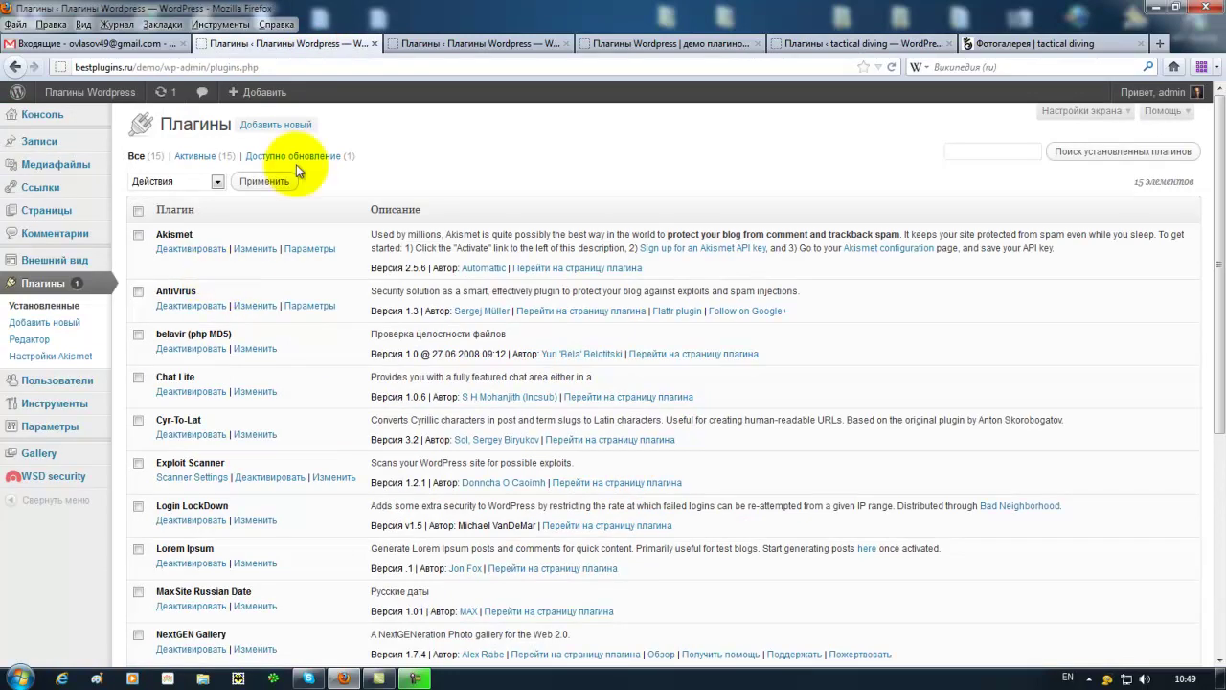
left_click(429, 46)
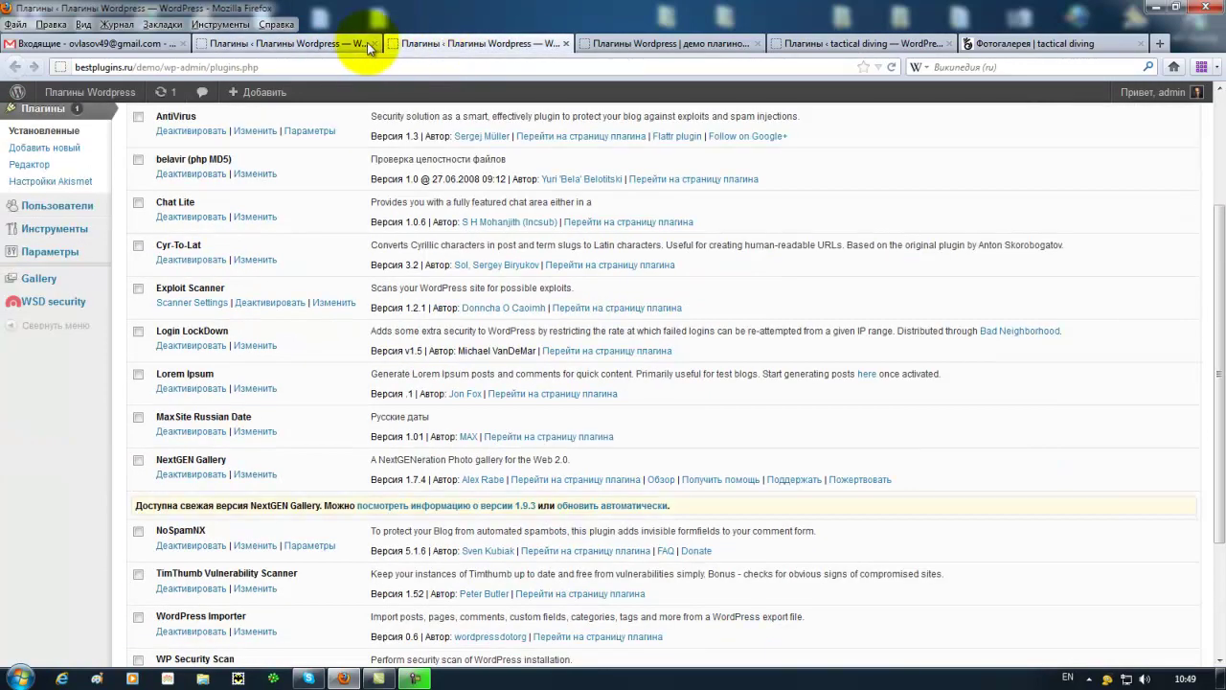
left_click(316, 44)
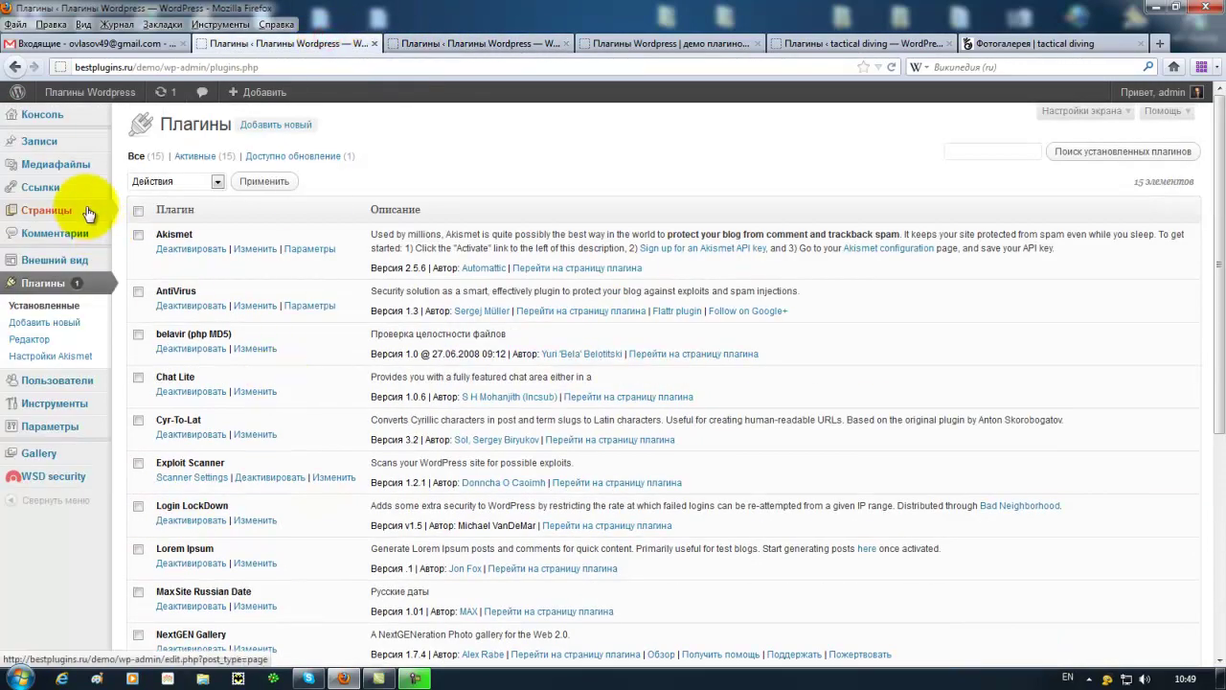
mouse_move(90, 210)
left_click(155, 209)
left_click(75, 141)
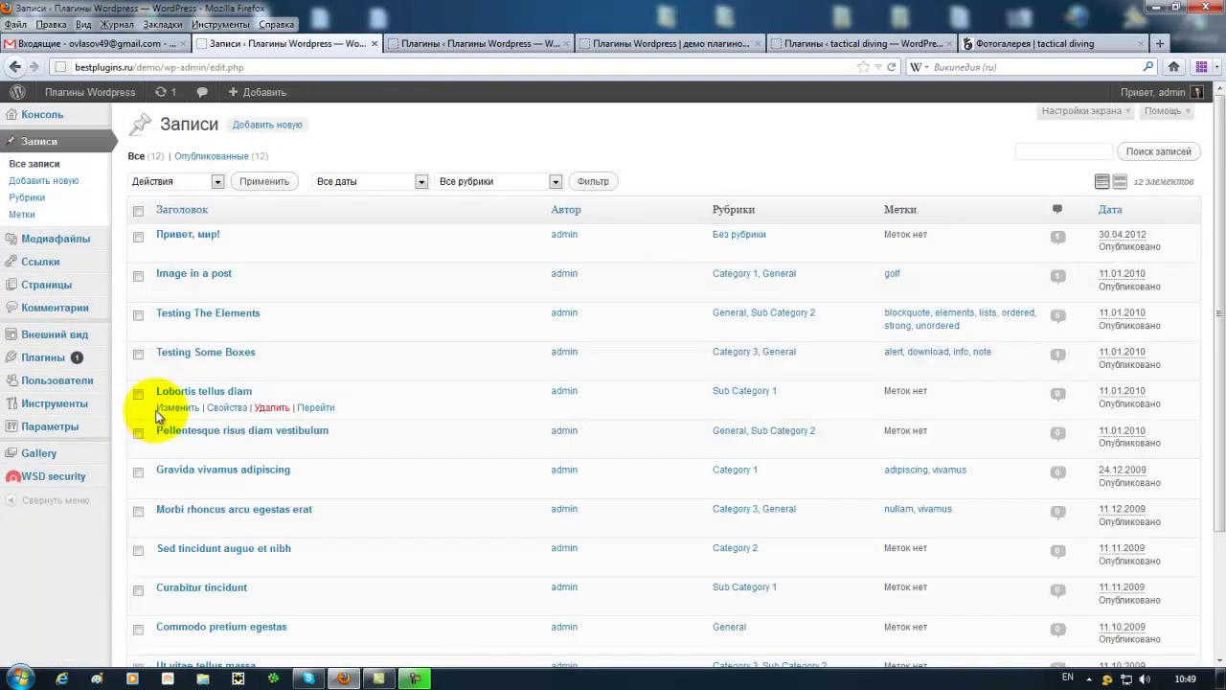
left_click(168, 286)
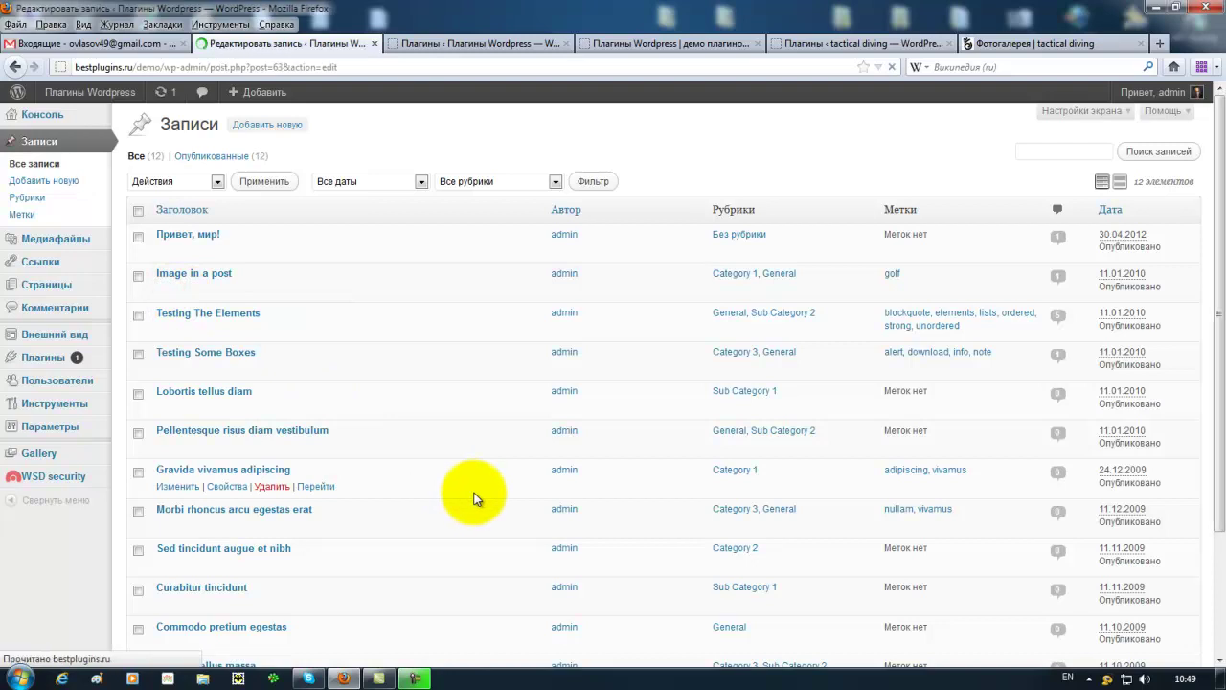
Add an empty line below the [album id=2 template=extend] shortcode at the end of the post
scroll(333, 500, "down", 10)
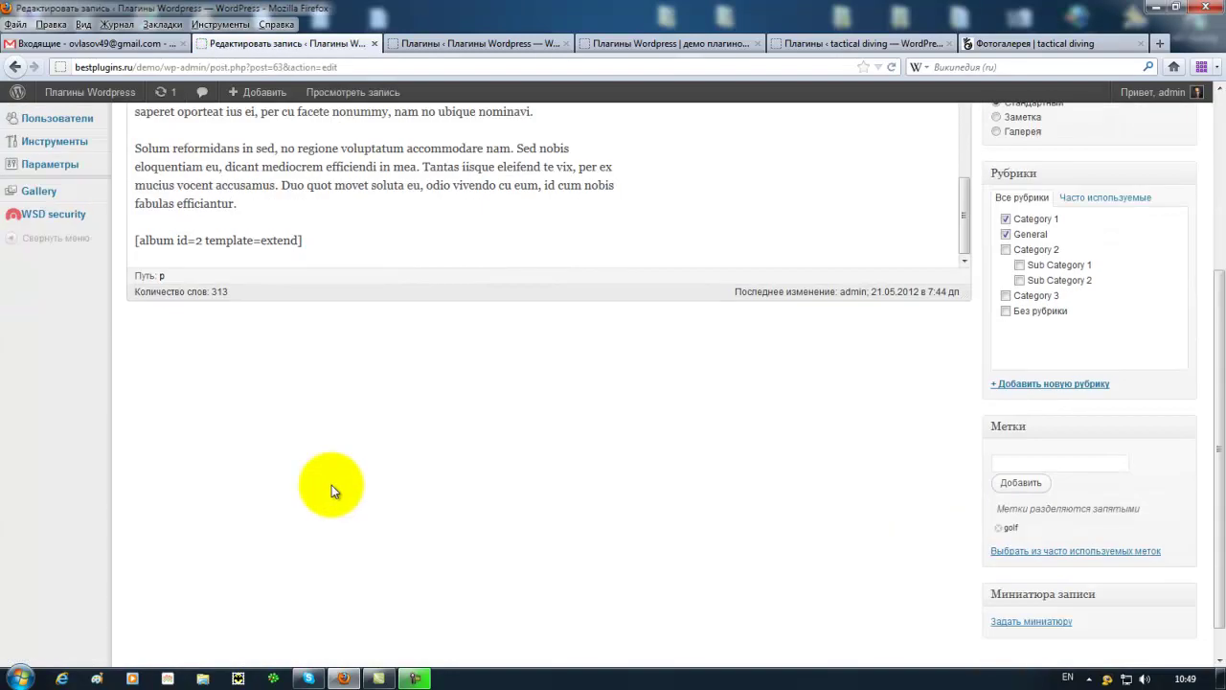
left_click(316, 243)
scroll(349, 465, "up", 5)
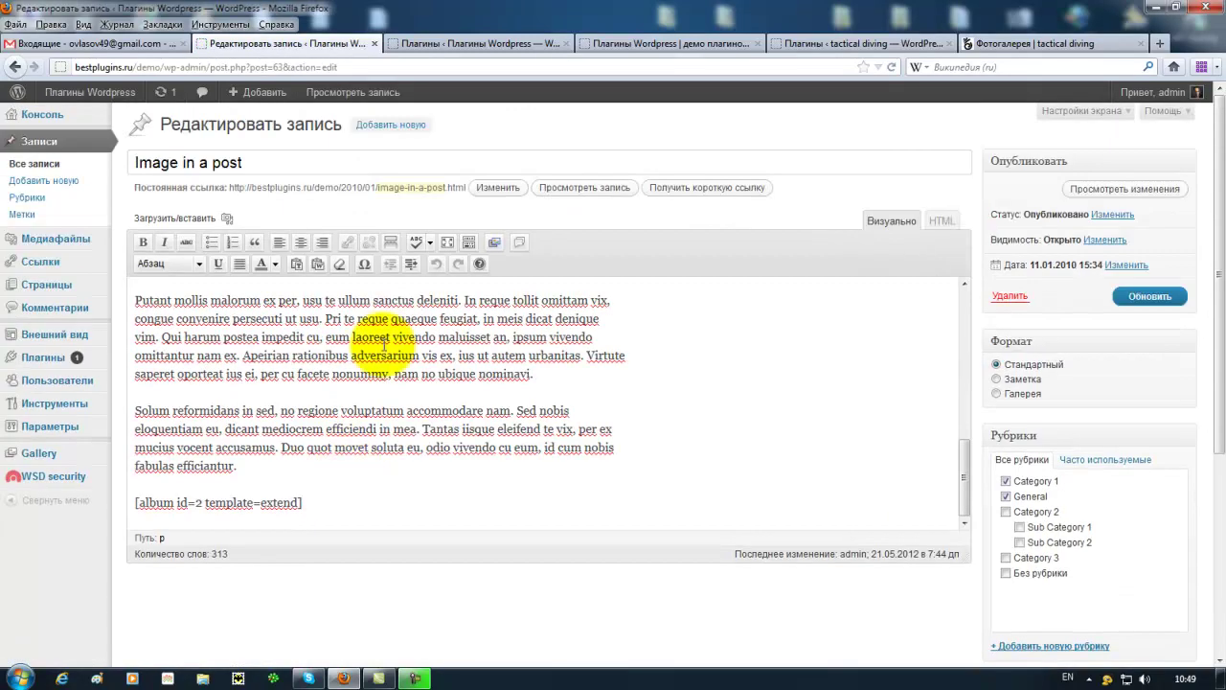
key("Return")
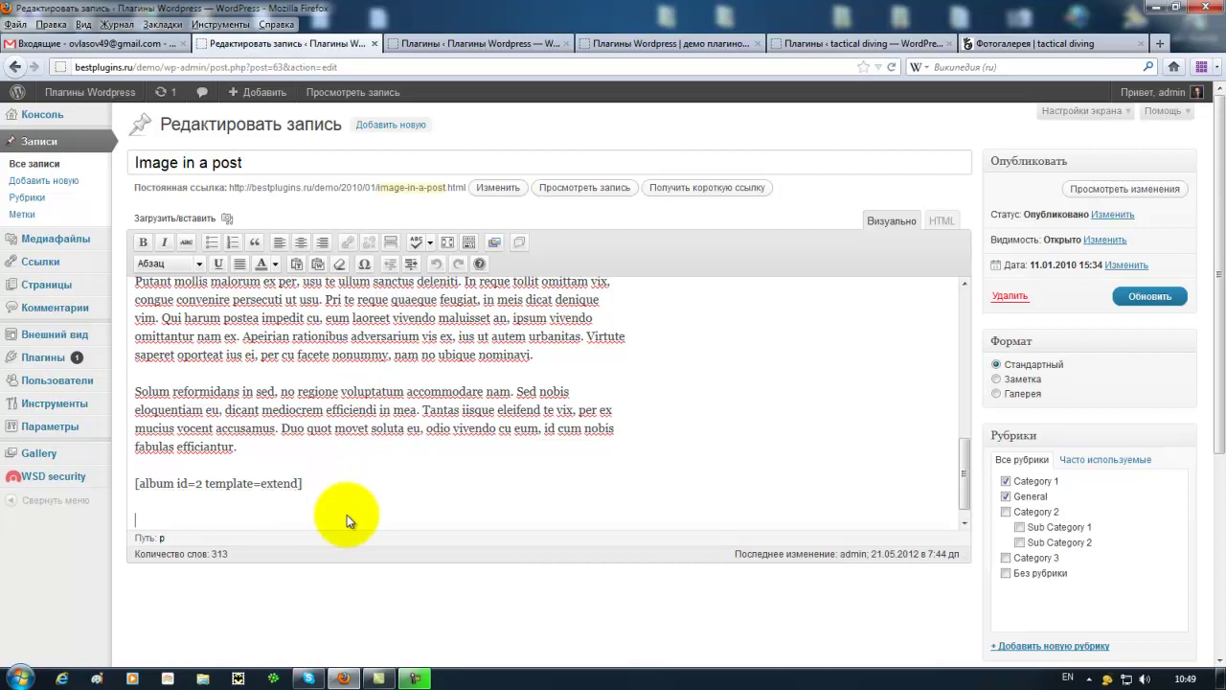
Review the album and gallery display options in the NextGEN Gallery insert dialog, then close it without inserting anything
left_click(495, 242)
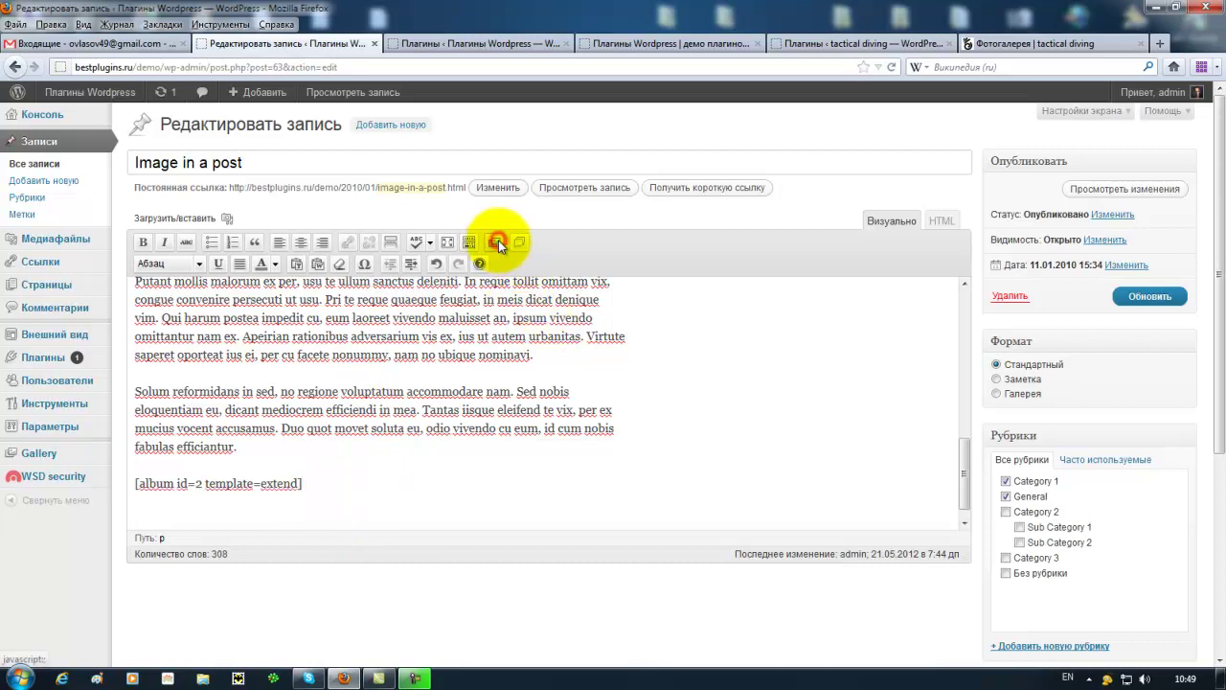
left_click(552, 338)
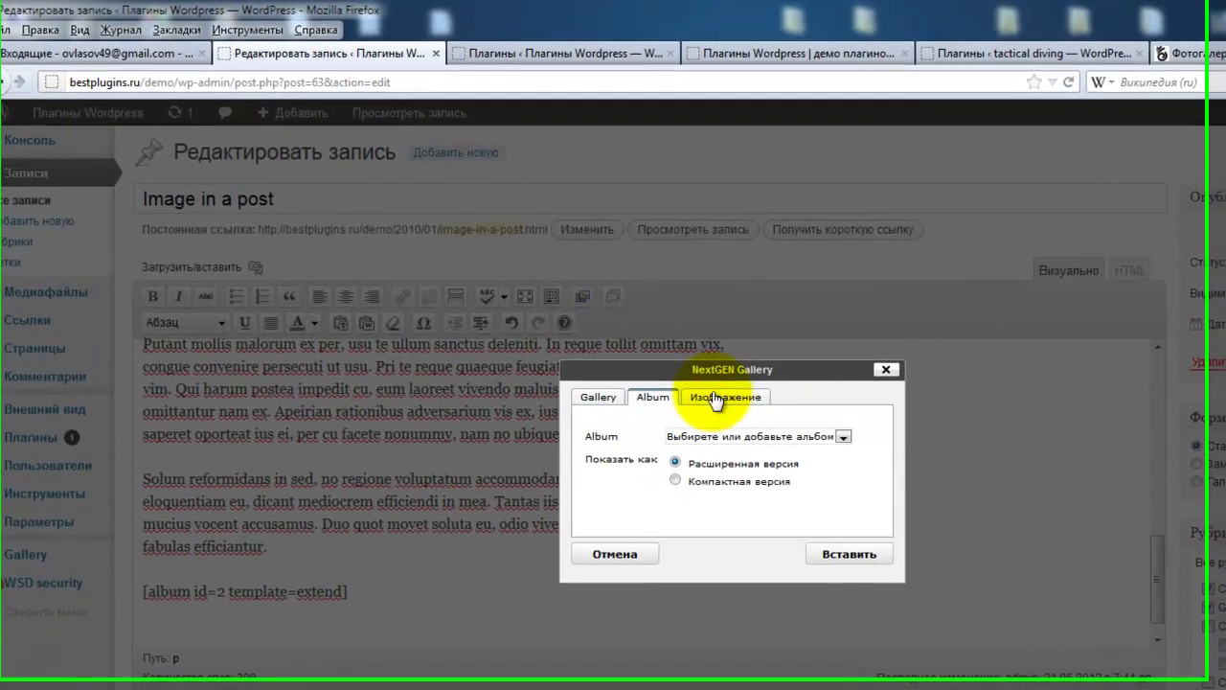
left_click(596, 400)
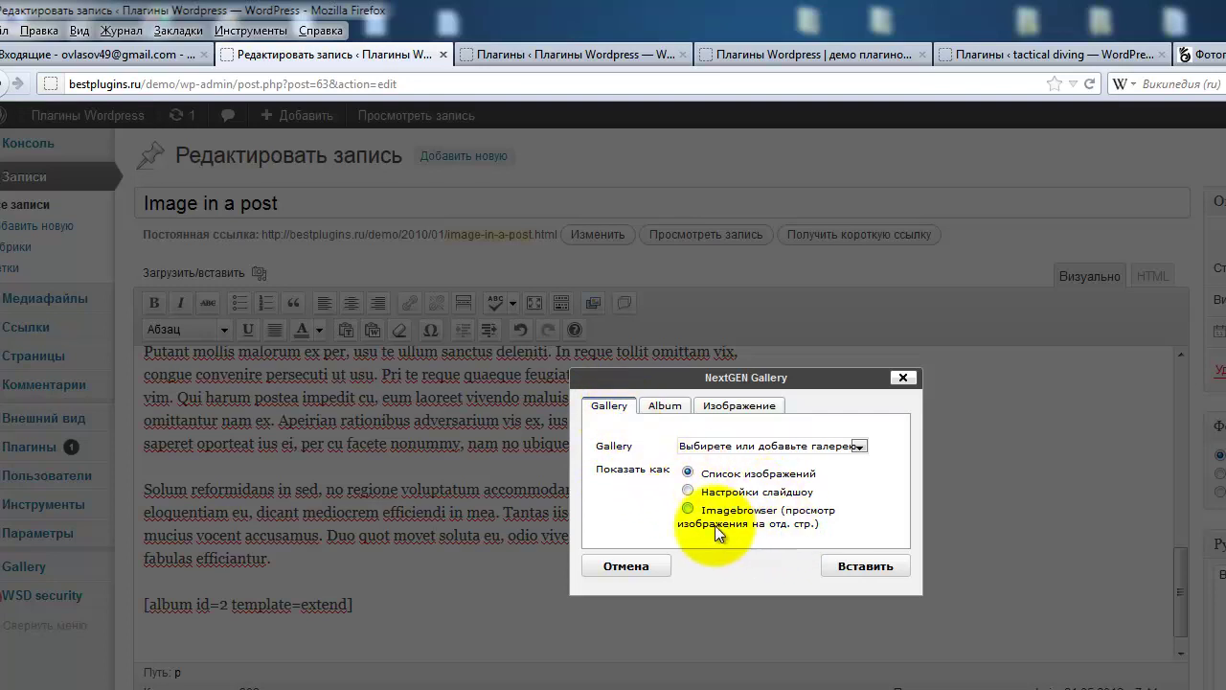
left_click(902, 379)
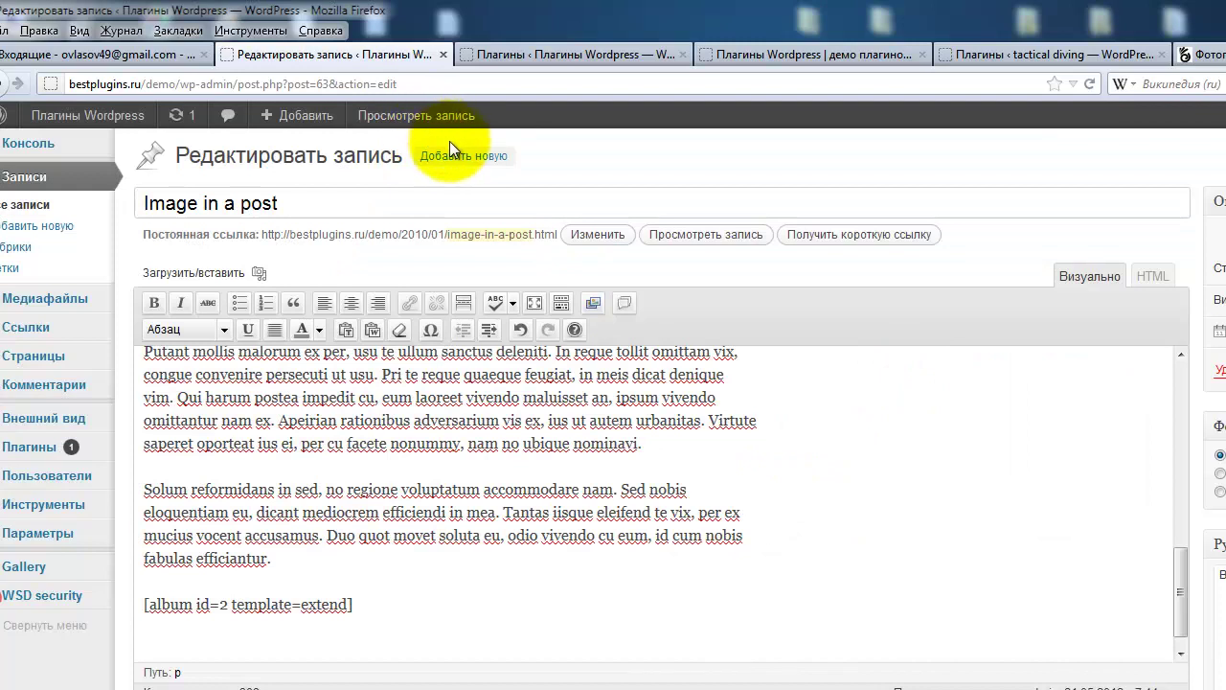
Close both tactical diving pages and leave the unsaved post for the NextGEN Gallery overview
left_click(1161, 55)
left_click(1161, 55)
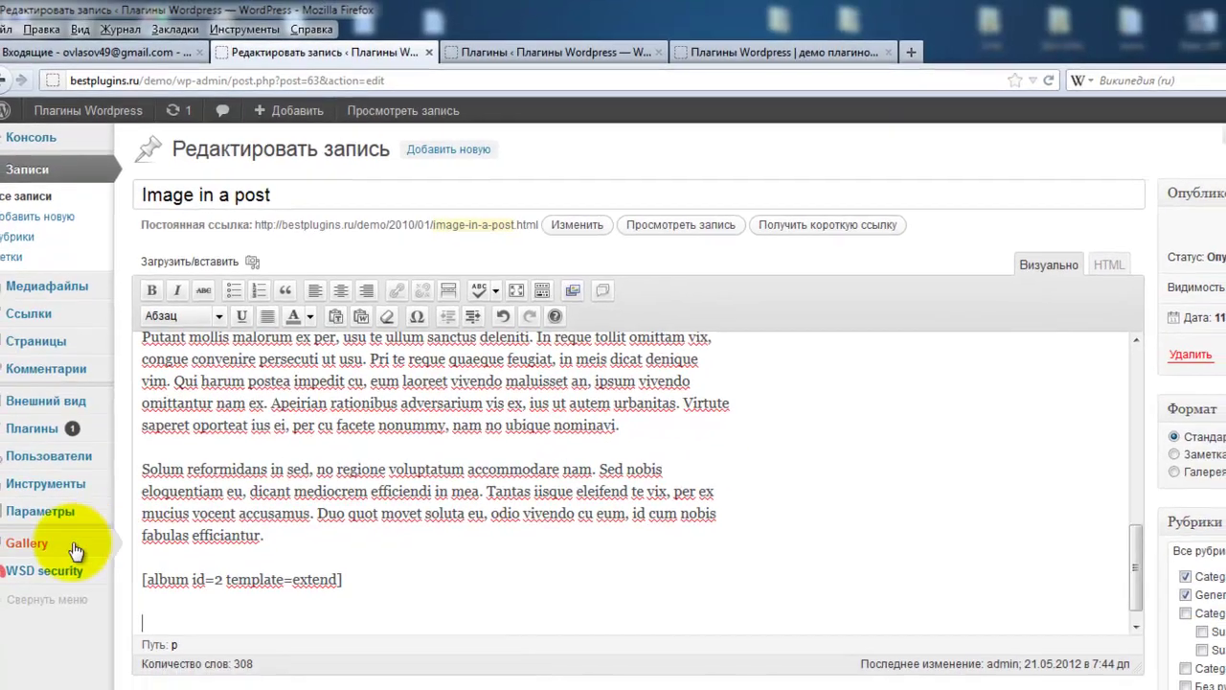
mouse_move(51, 575)
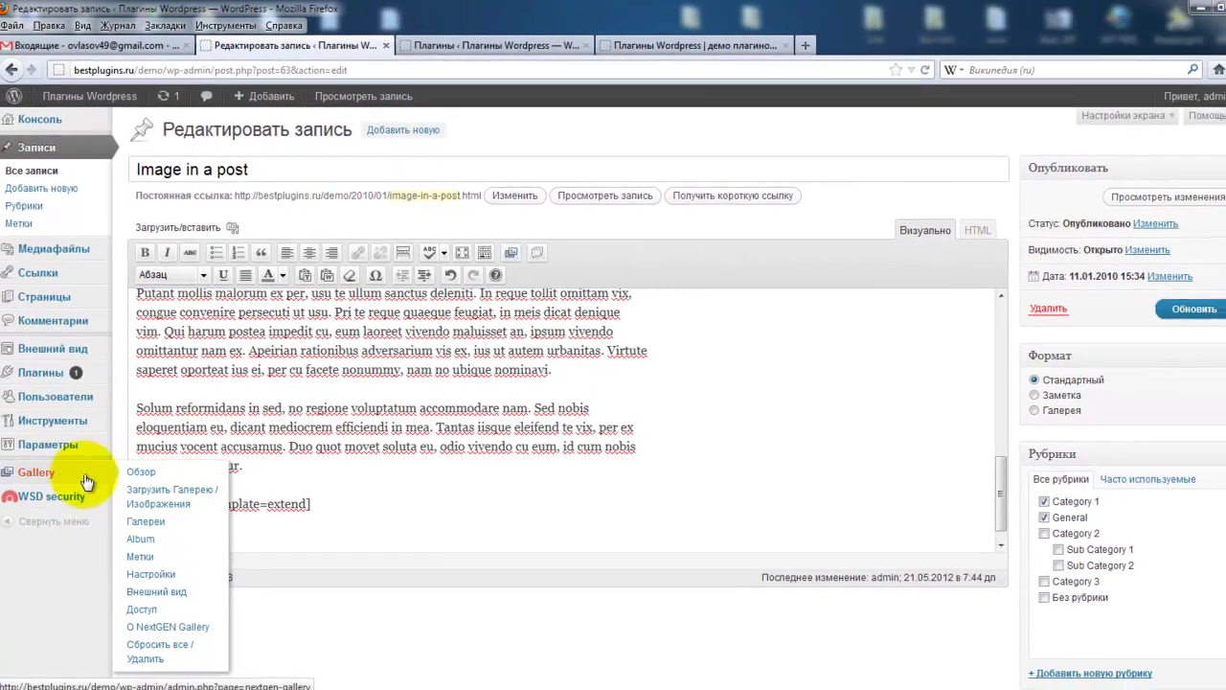
left_click(58, 479)
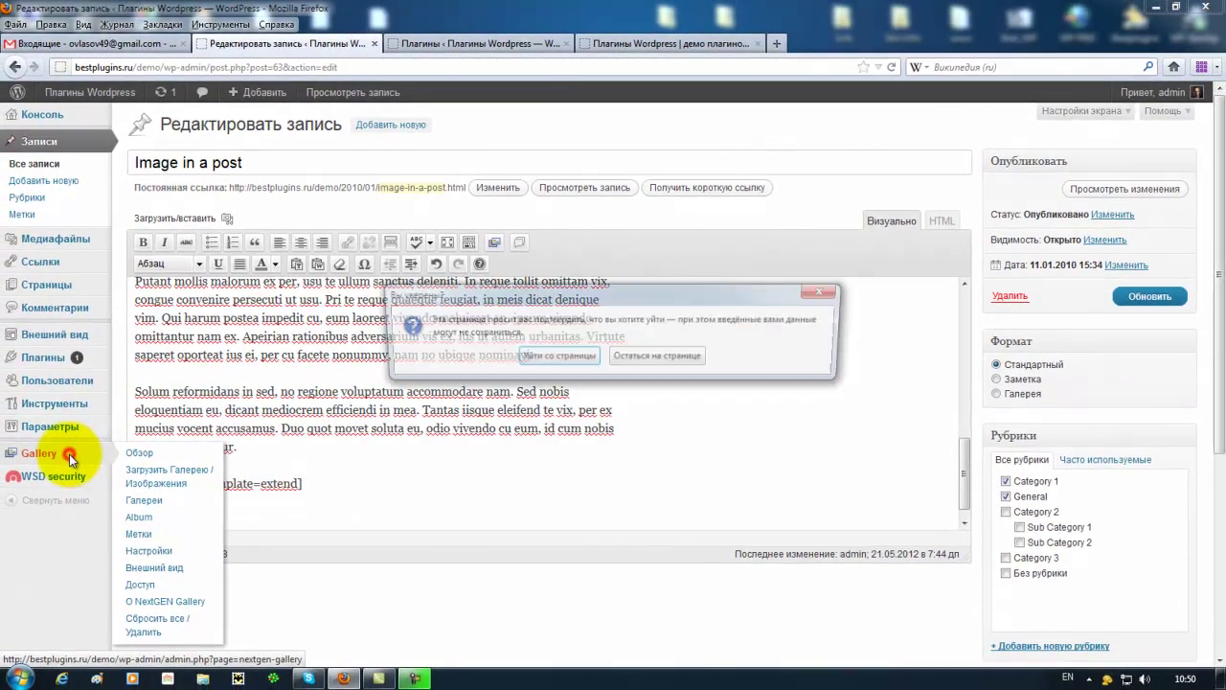
left_click(556, 356)
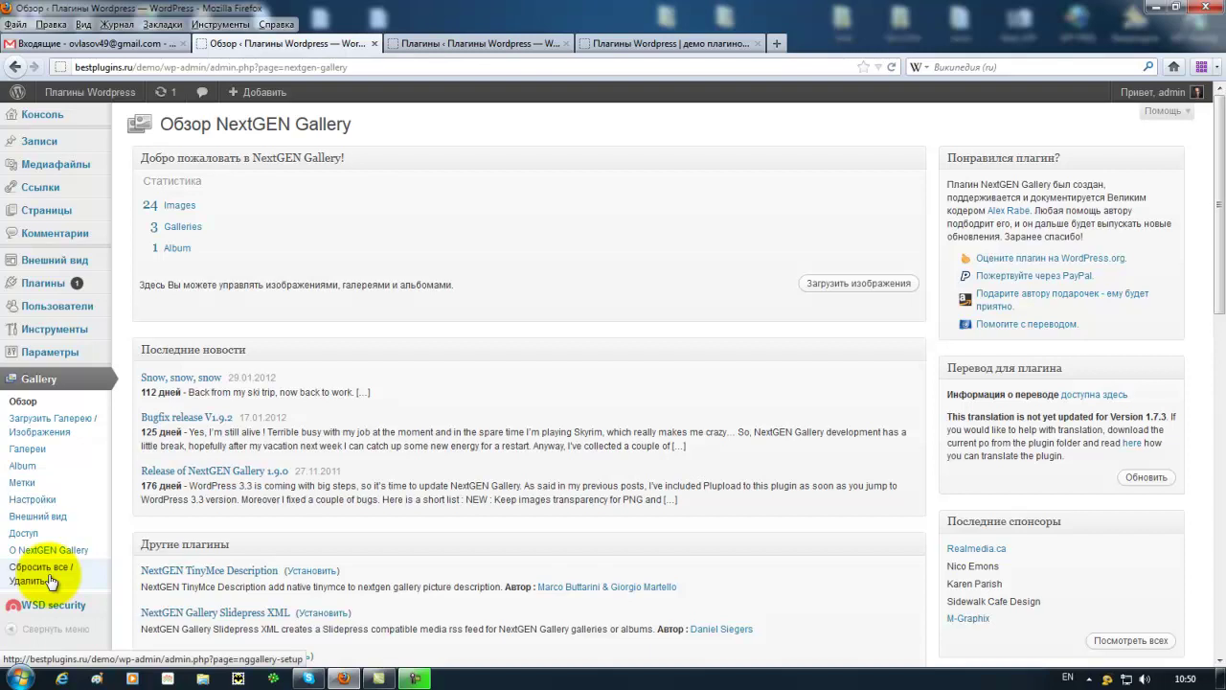
Find NextGEN Gallery in the demo site's installed plugins and update it automatically to version 1.9.3
mouse_move(77, 282)
left_click(140, 286)
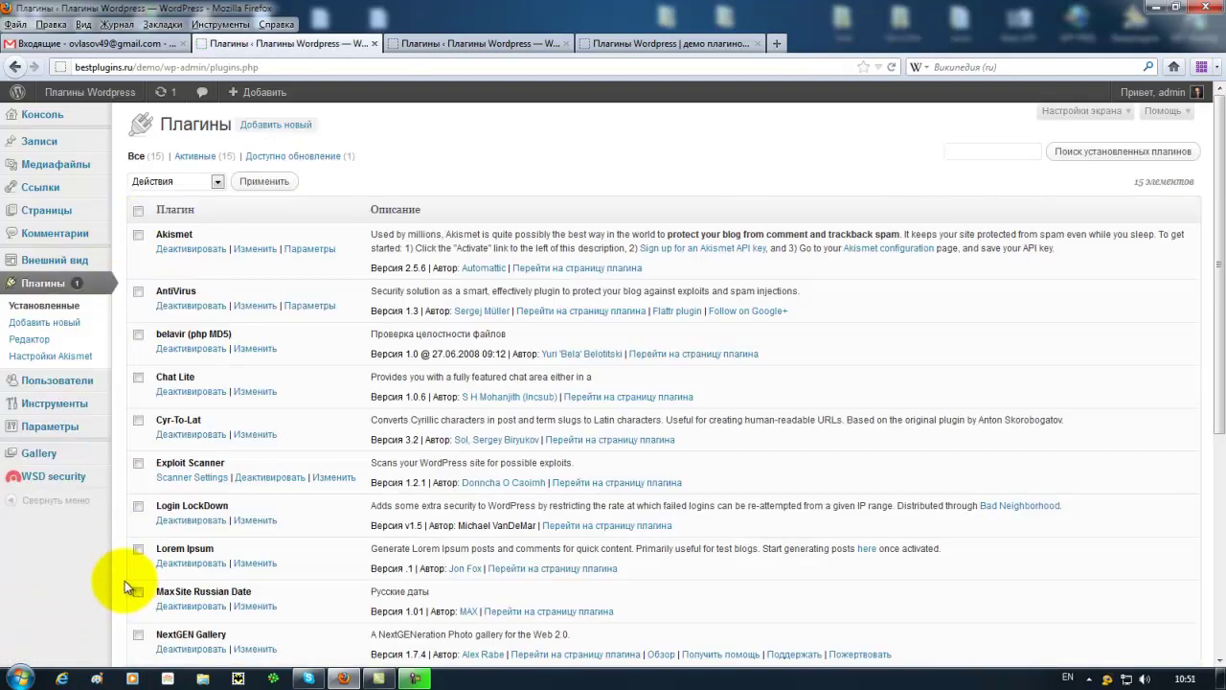
scroll(125, 587, "down", 3)
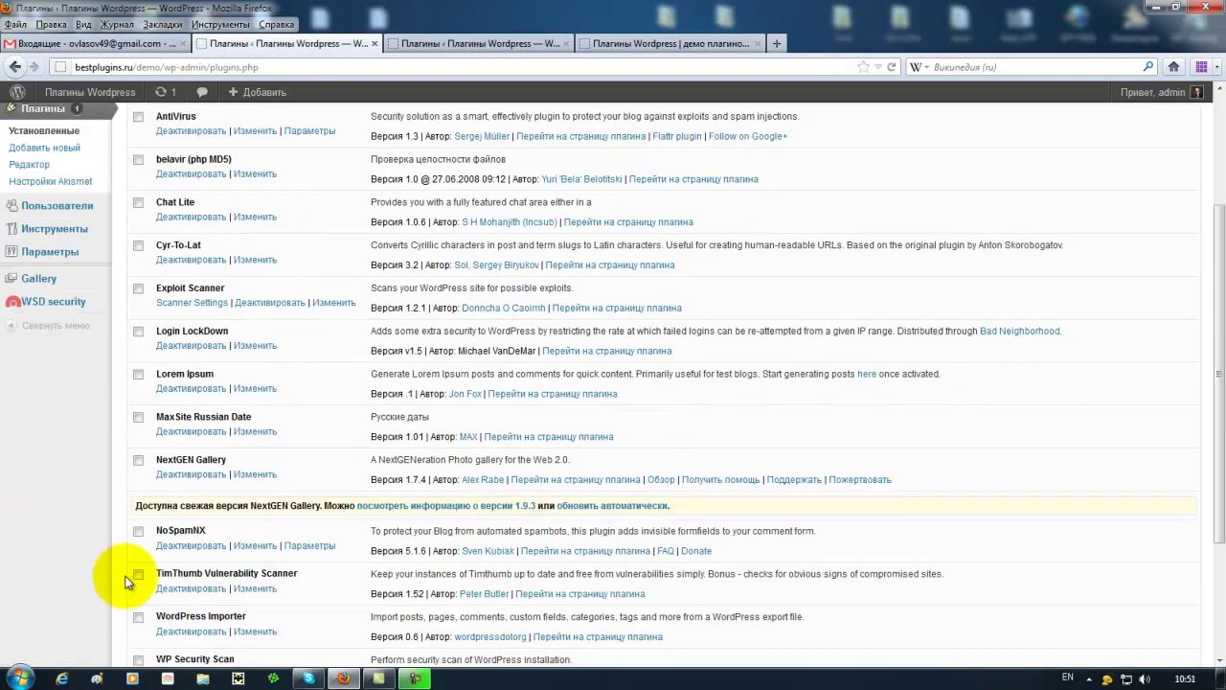
left_click(606, 513)
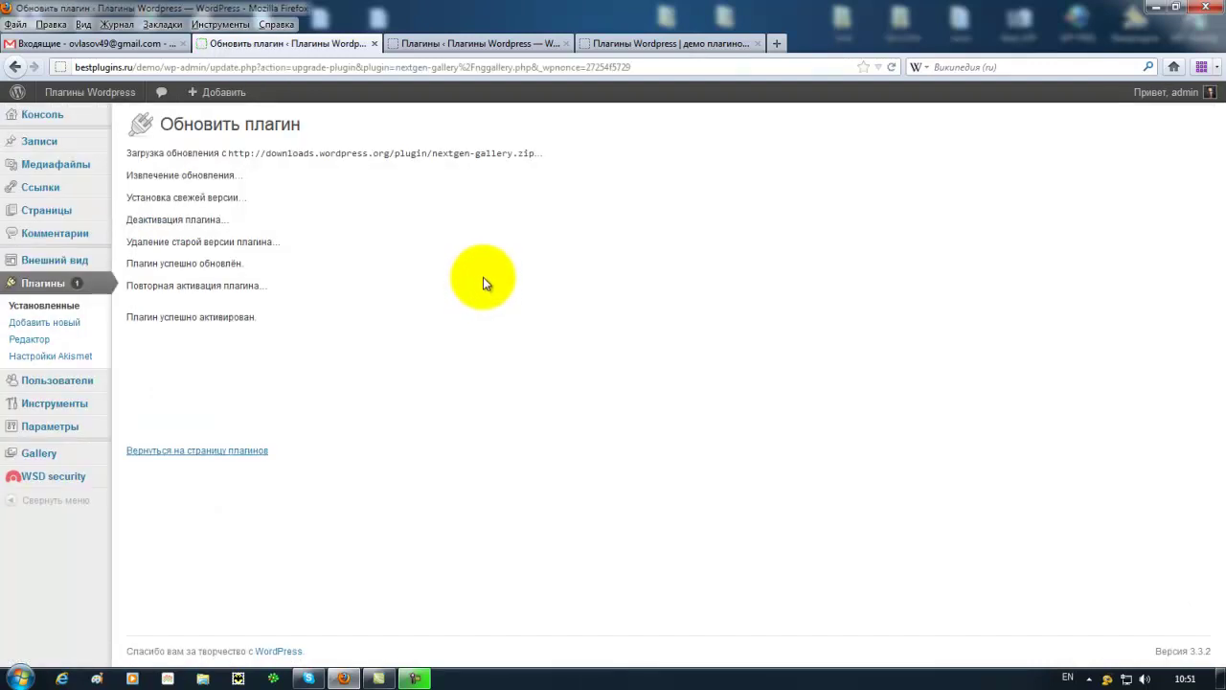
Return to the installed plugins list and check the version shown for NextGEN Gallery
left_click(256, 452)
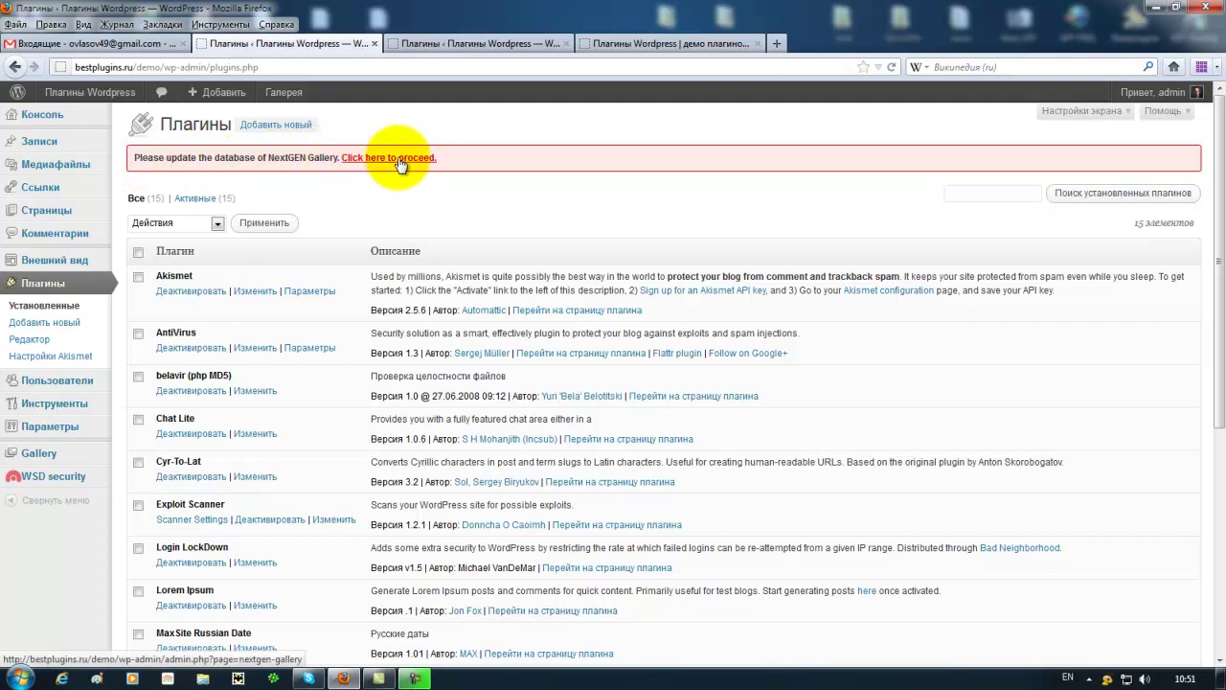
scroll(273, 494, "down", 5)
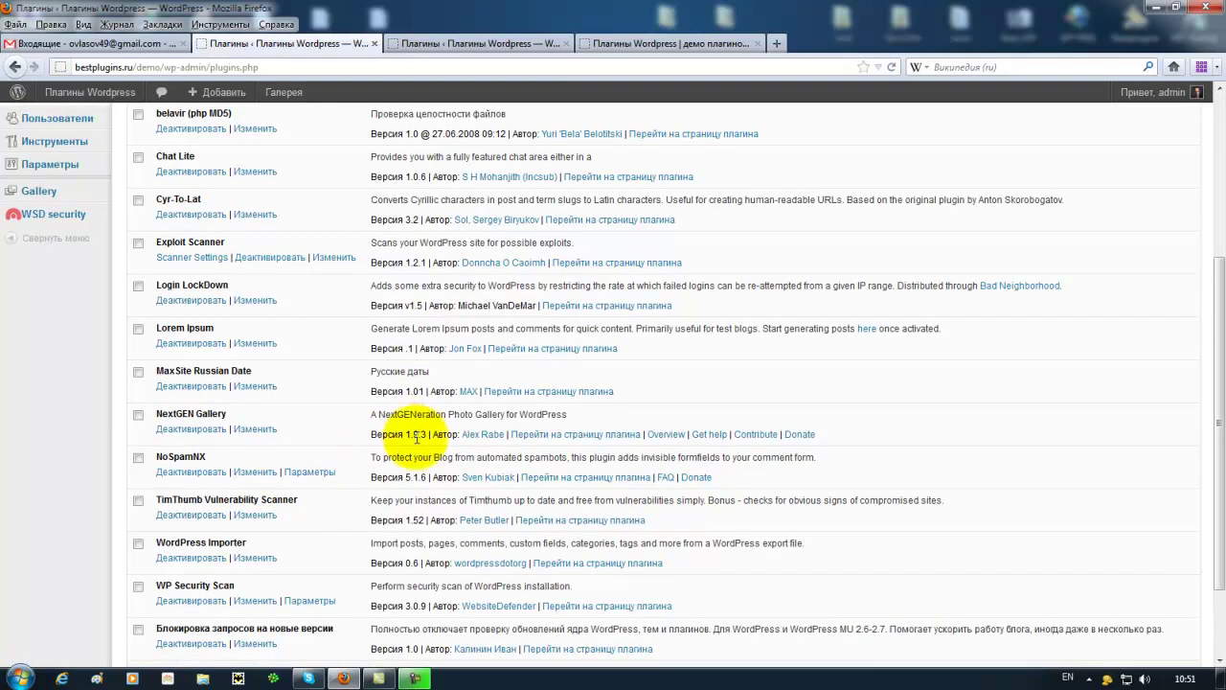
scroll(295, 307, "up", 5)
Upgrade the NextGEN Gallery database and continue to the plugin's overview page
left_click(360, 158)
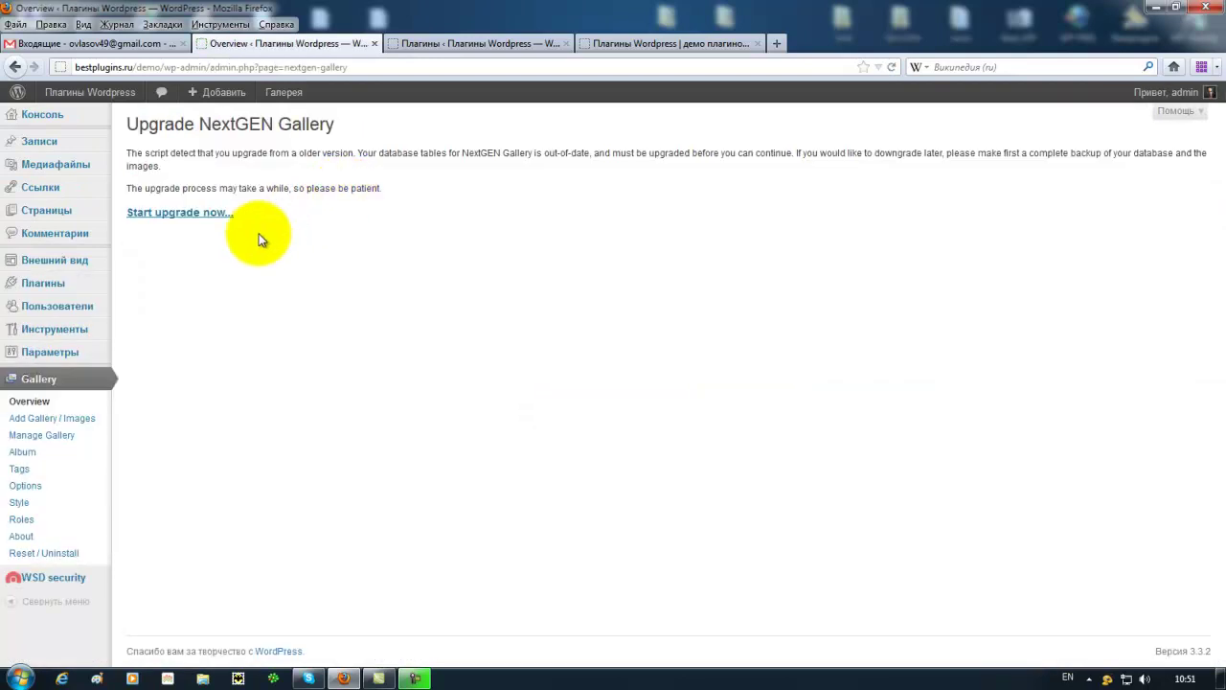
left_click(184, 221)
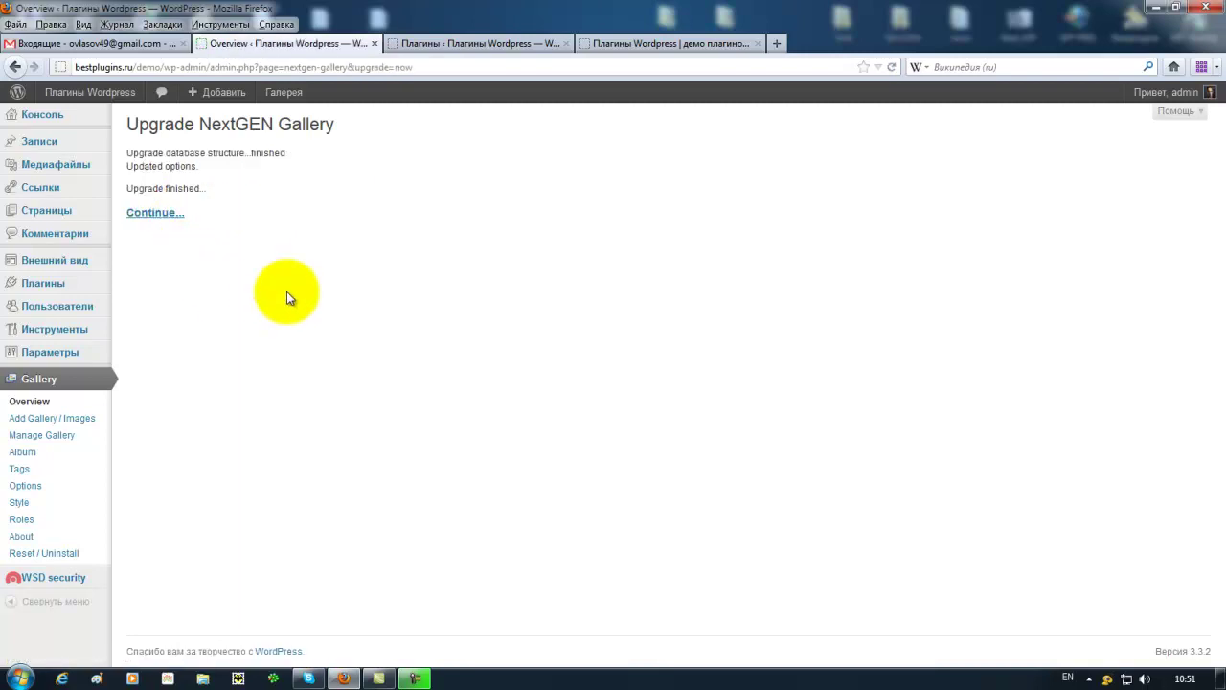
left_click(162, 217)
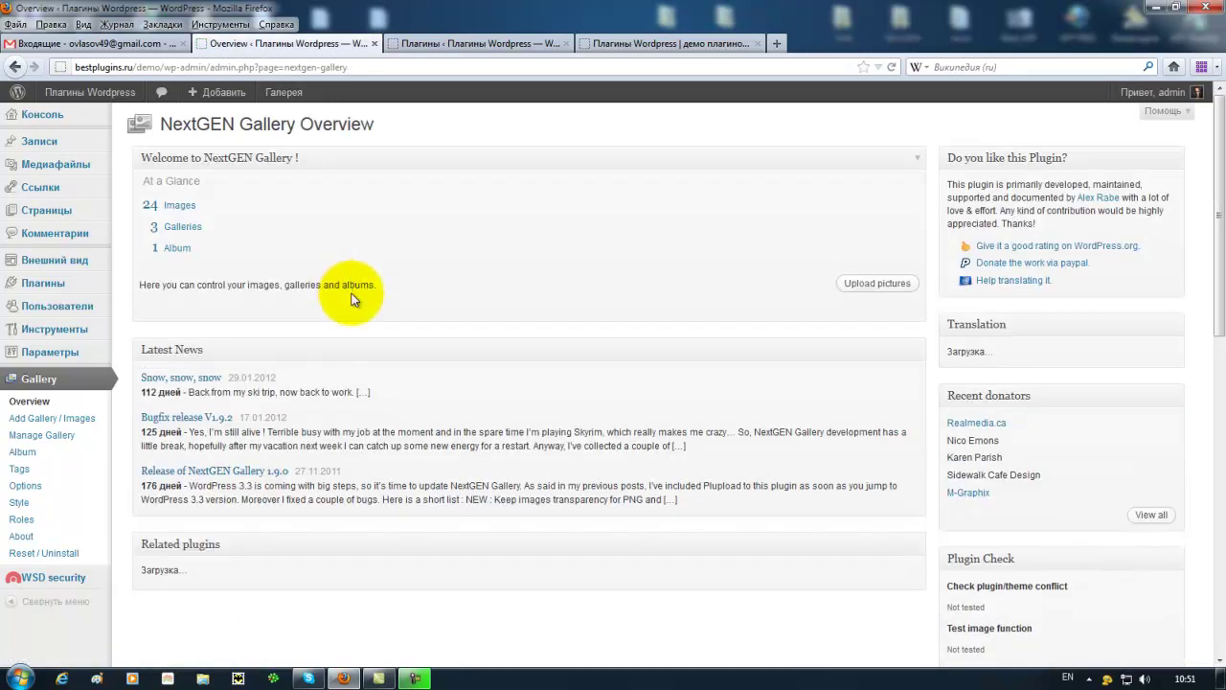
scroll(460, 421, "down", 3)
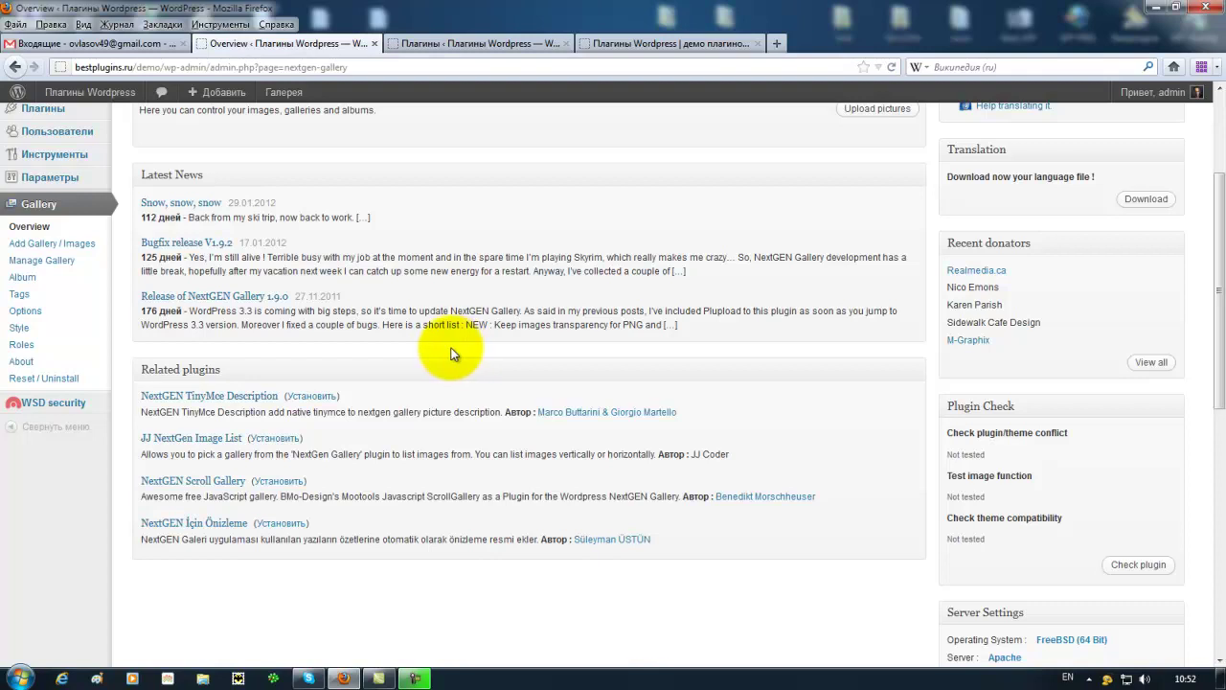
Launch FileZilla and move the local site up from the localhost translator themes folder to the root of drive C
left_click(21, 679)
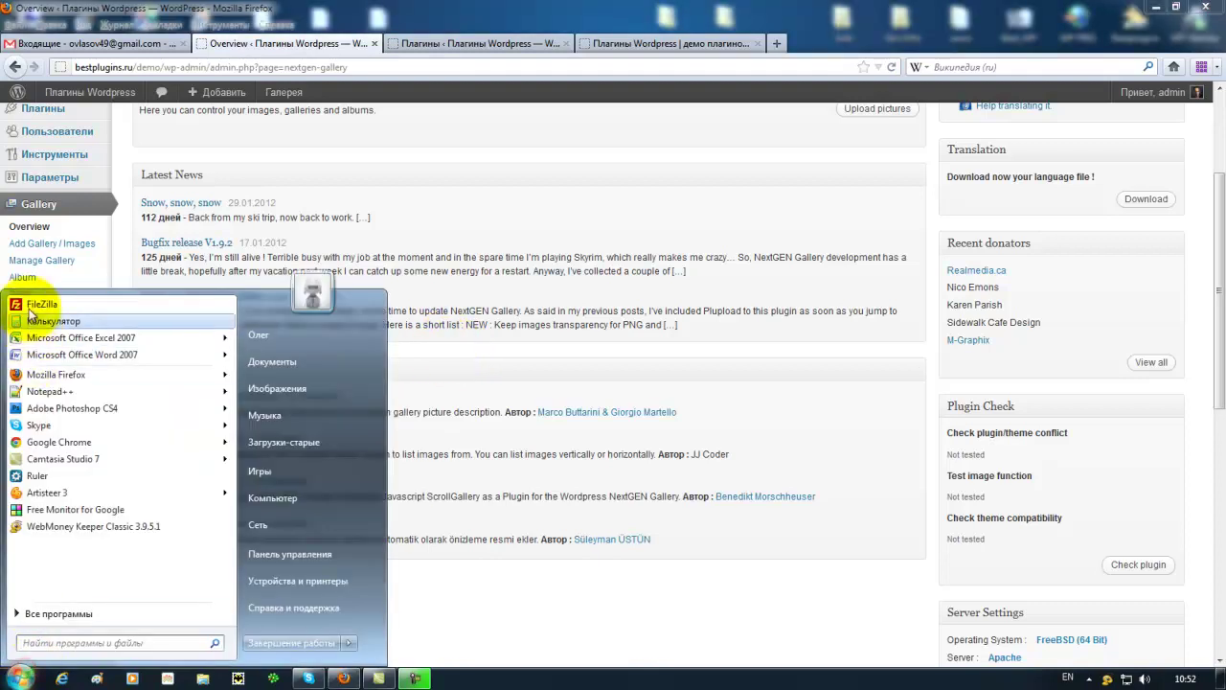
left_click(28, 306)
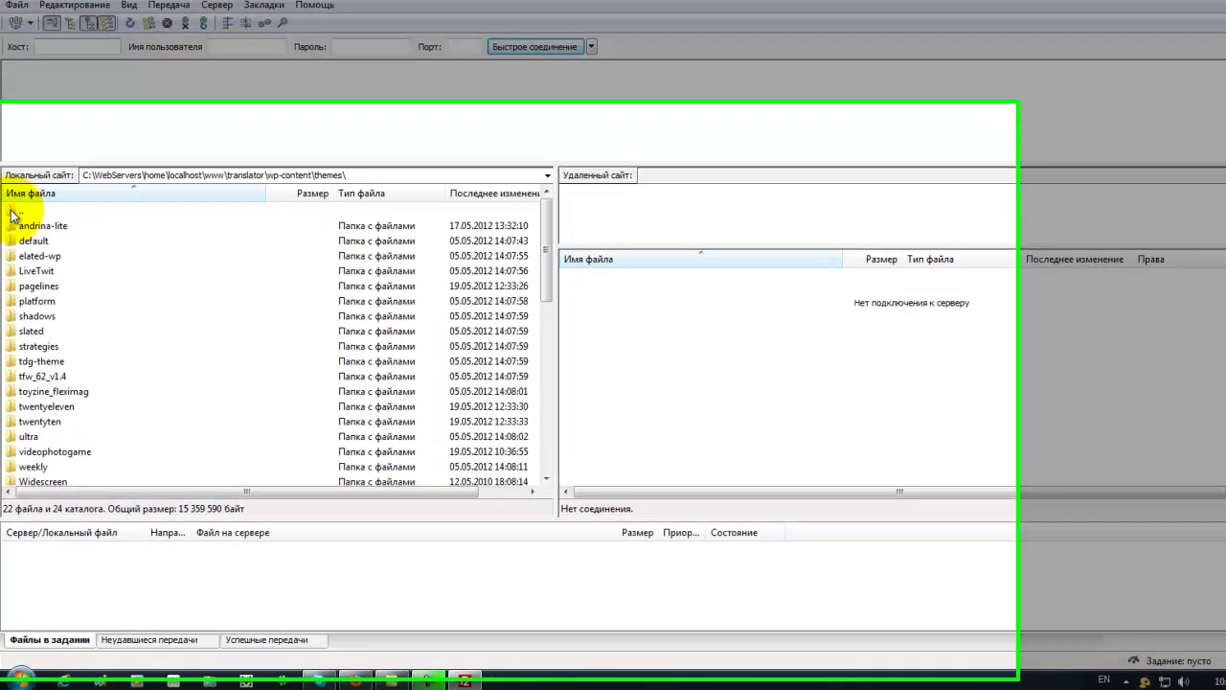
double_click(20, 224)
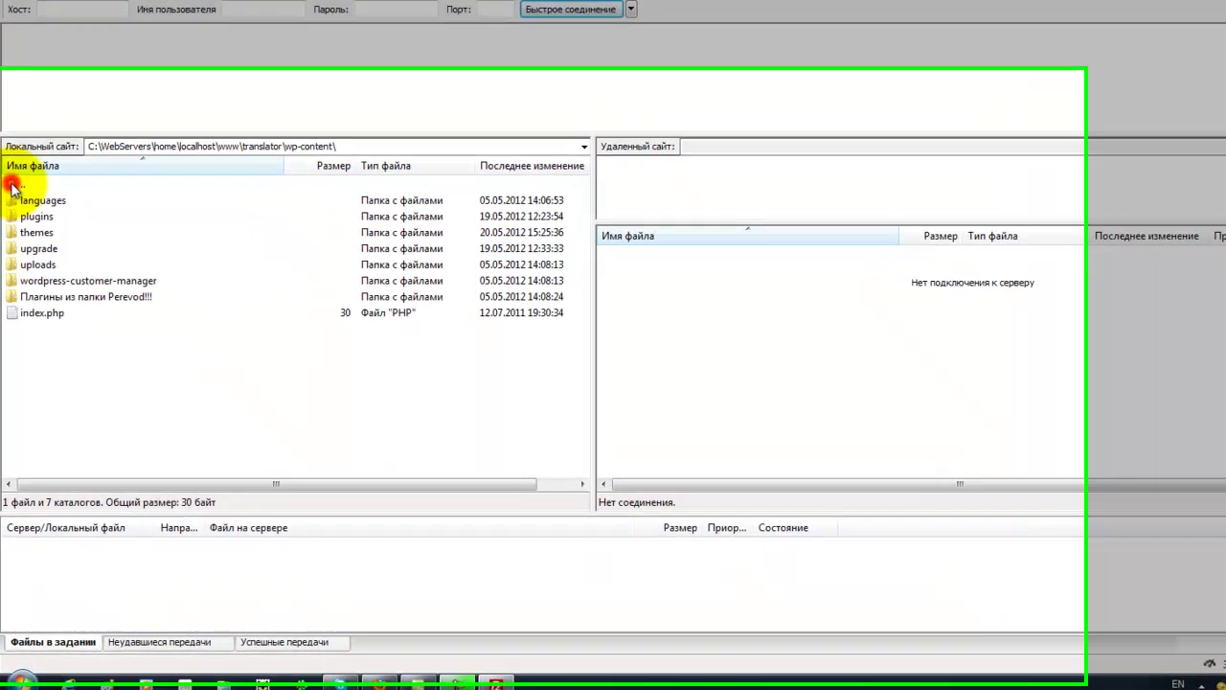
double_click(20, 224)
double_click(13, 156)
double_click(12, 156)
double_click(13, 156)
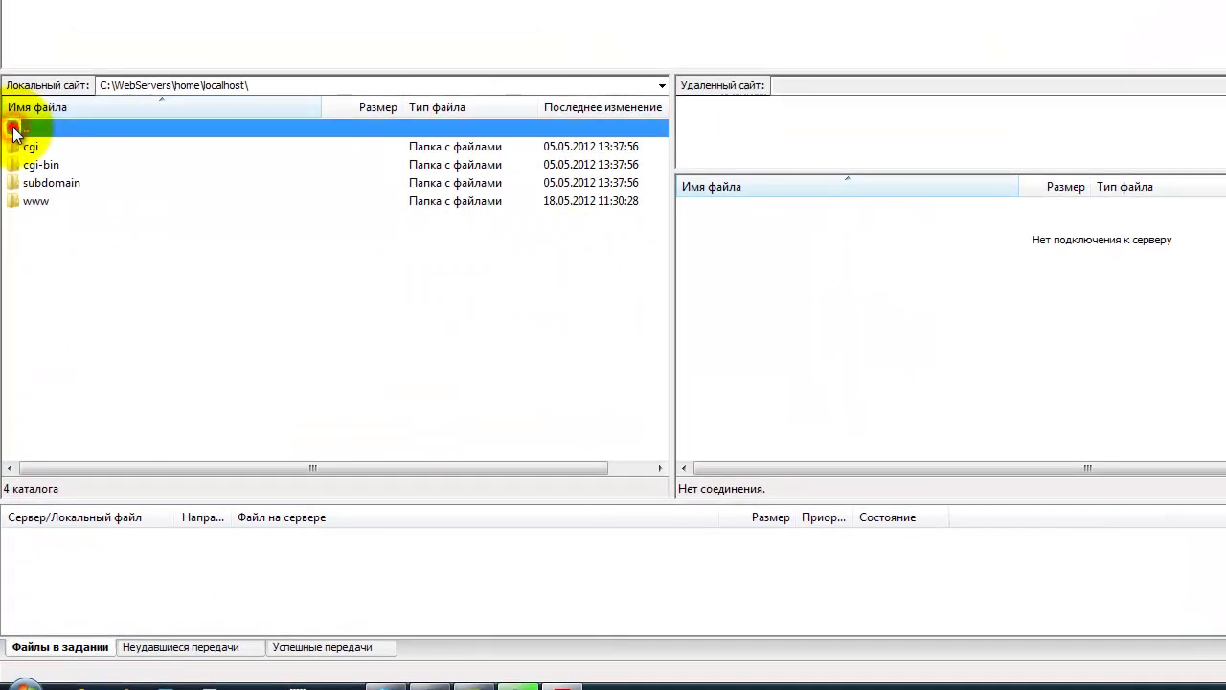
double_click(13, 130)
double_click(14, 130)
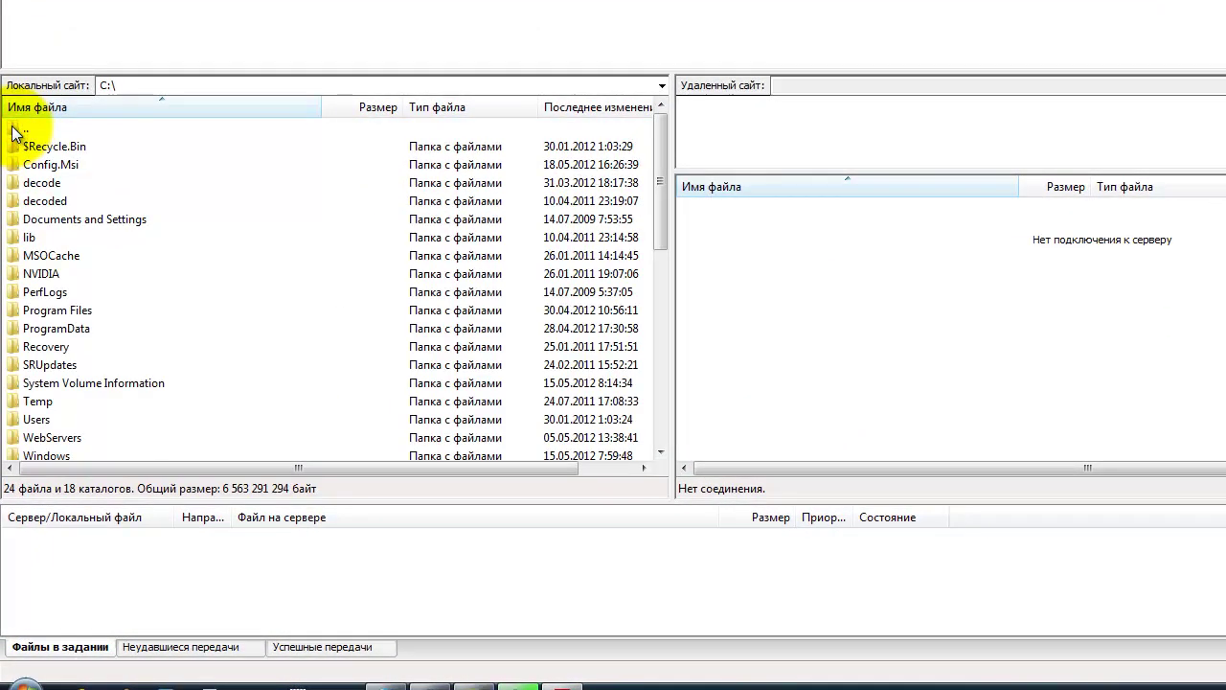
Open the Documents folder of the personal user profile under C:\Users in the local site
left_click(44, 422)
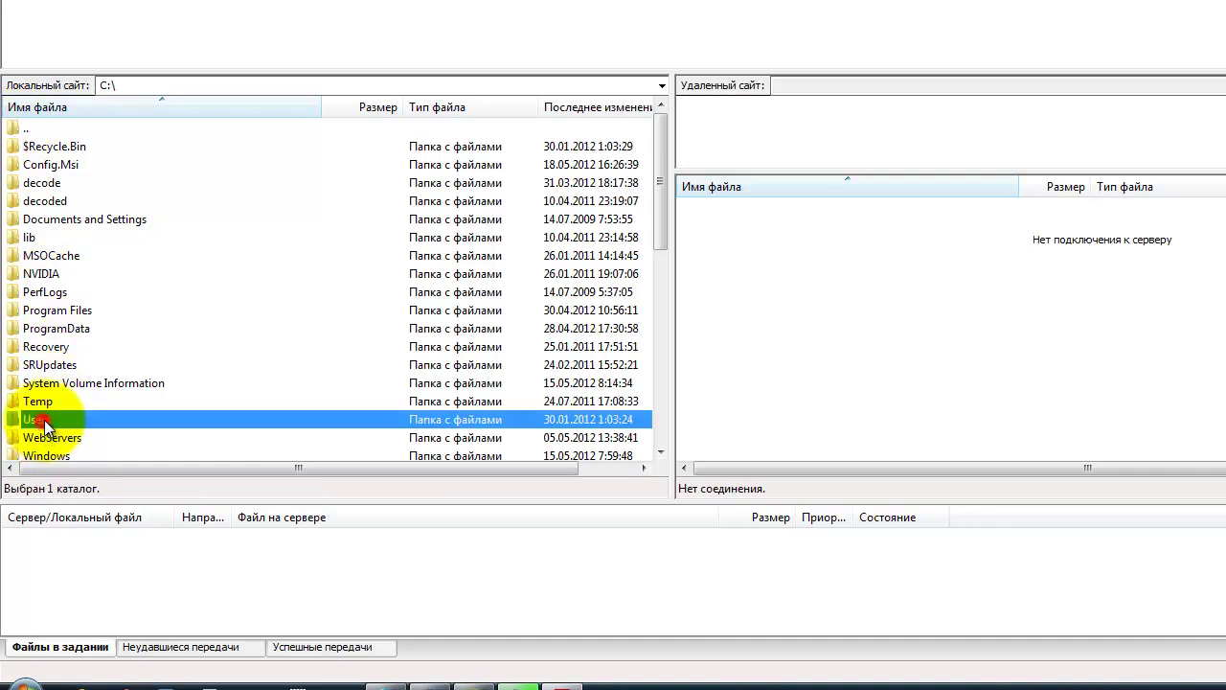
double_click(28, 420)
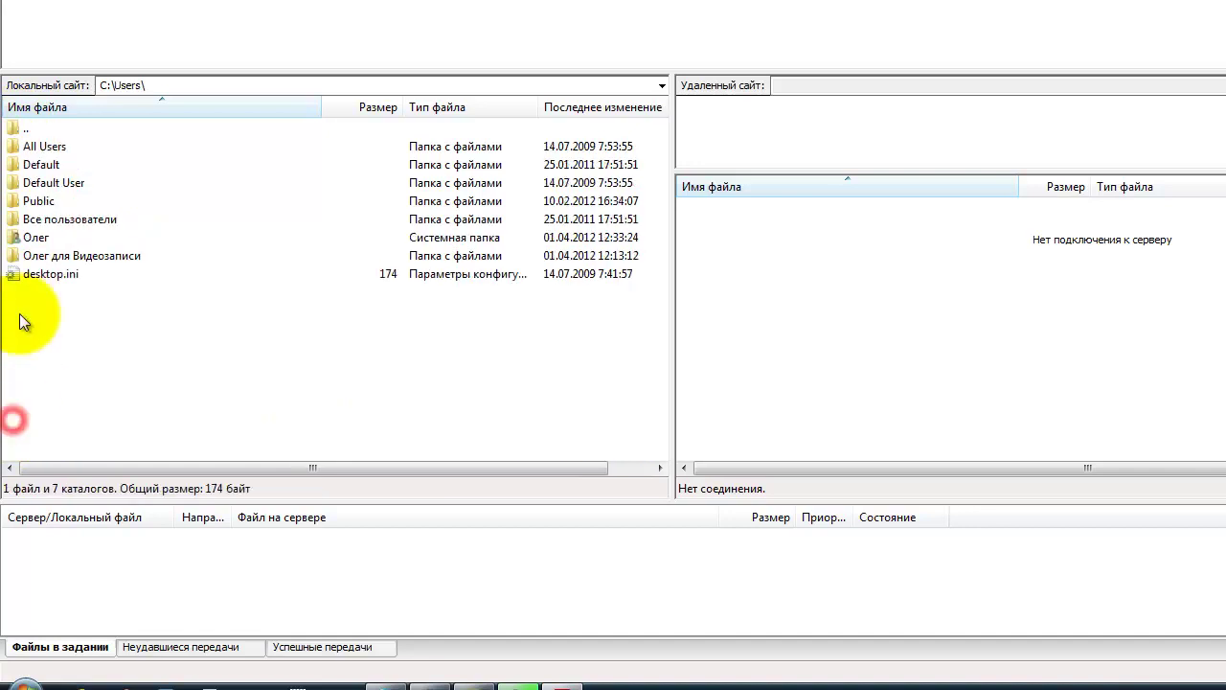
double_click(29, 238)
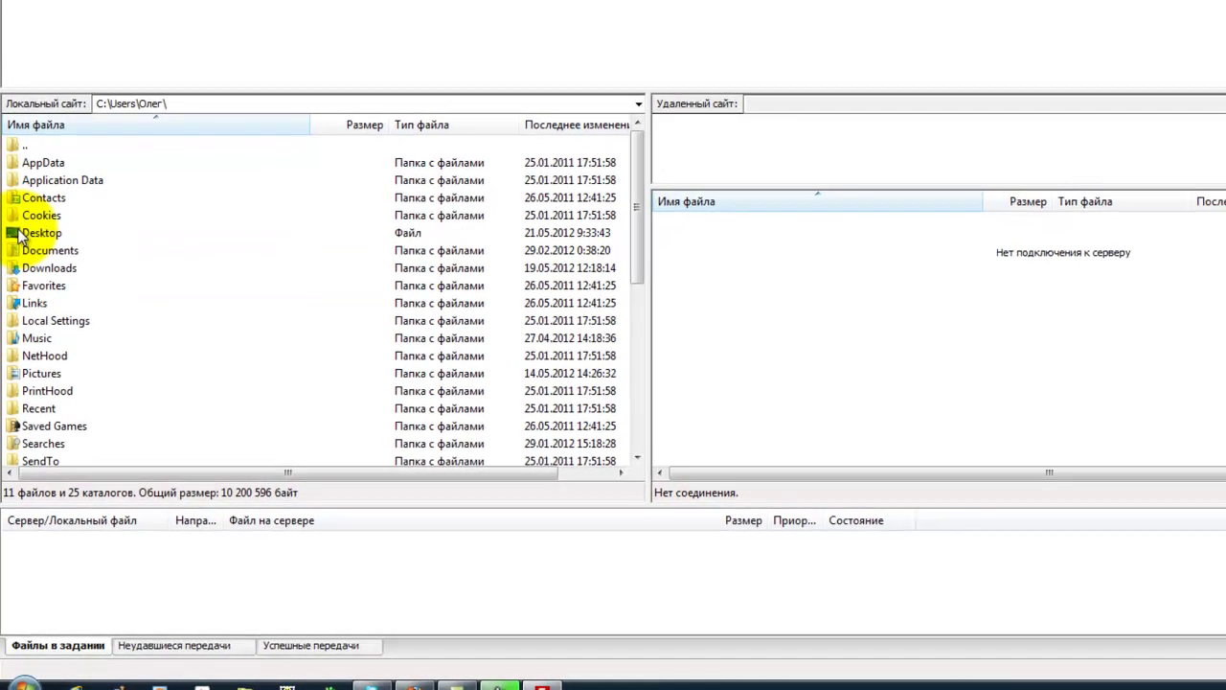
left_click(29, 233)
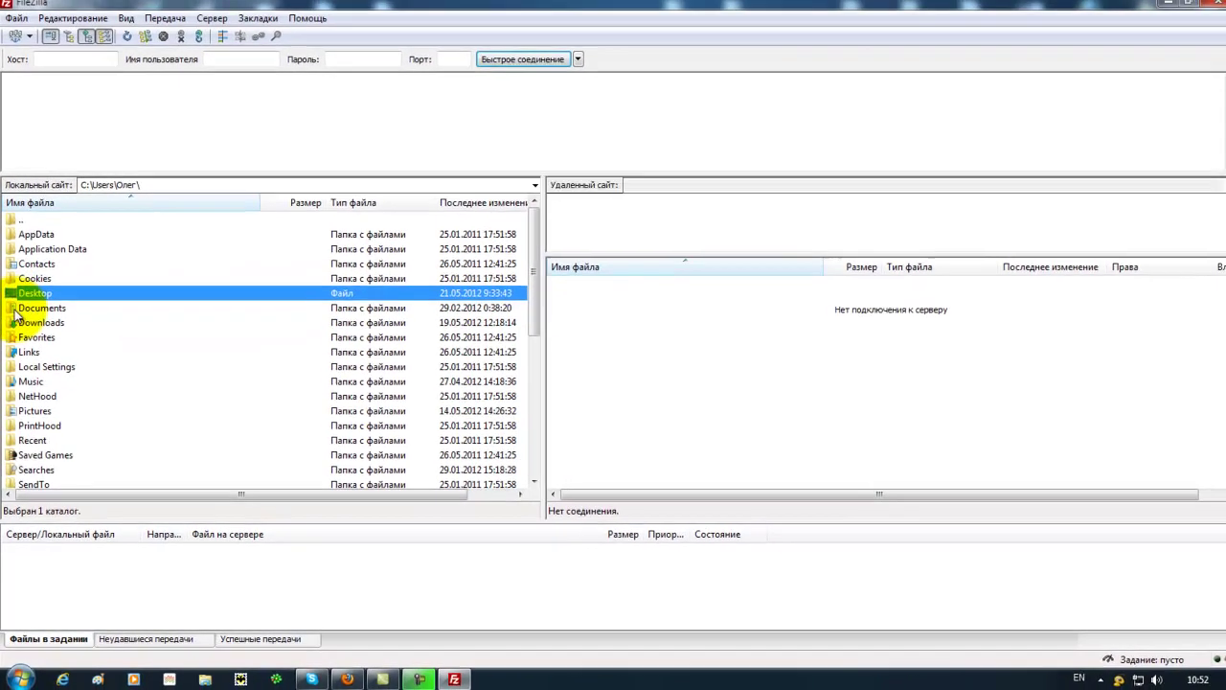
left_click(29, 251)
double_click(14, 313)
Open the local translation folder Wordpress\nextgen\nggallery-ru_RU-latest inside Documents
scroll(105, 412, "down", 3)
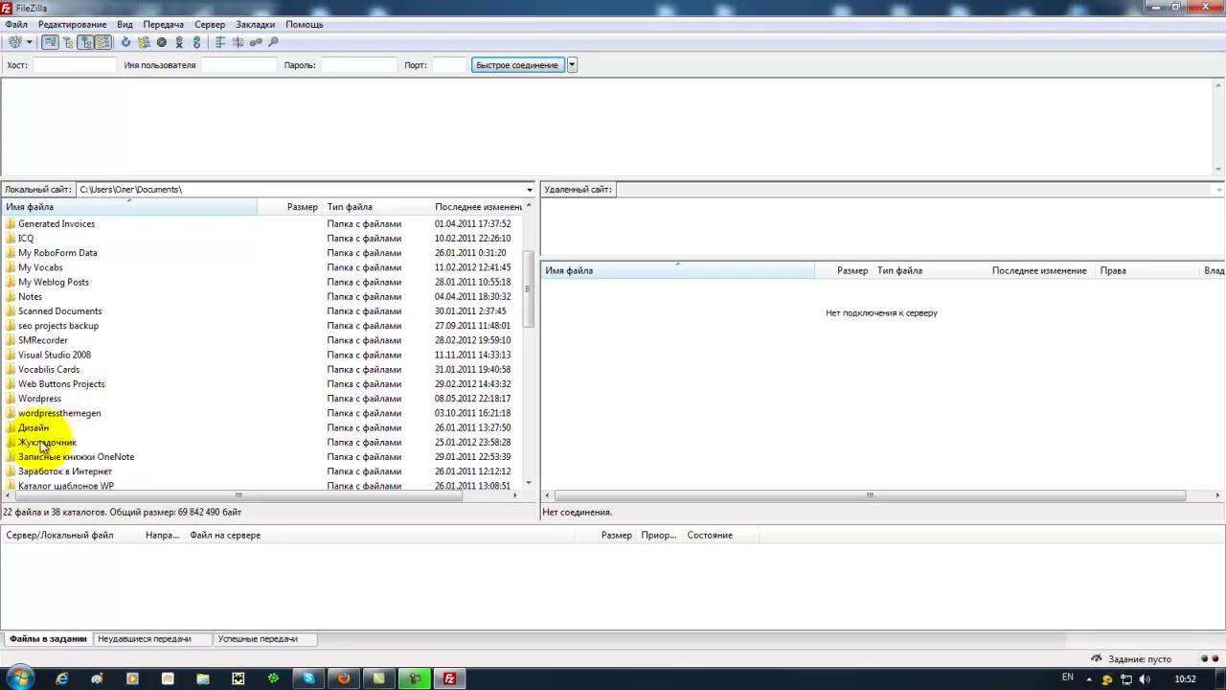
double_click(31, 400)
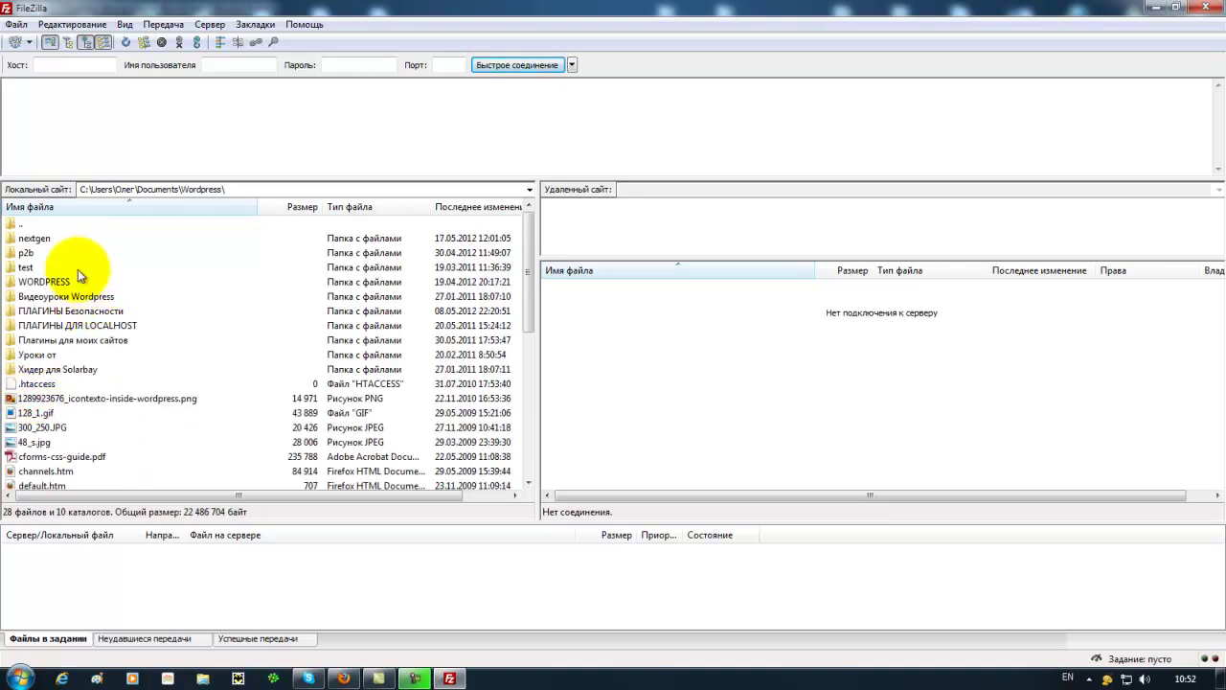
double_click(48, 239)
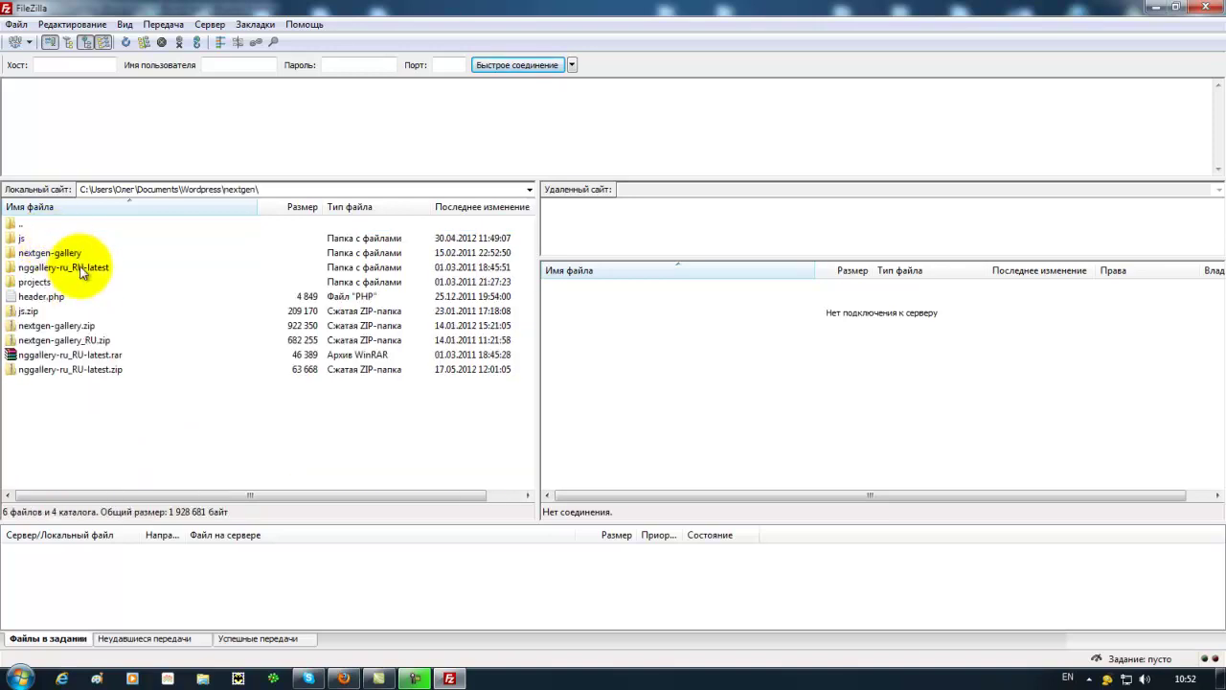
left_click(80, 270)
double_click(80, 270)
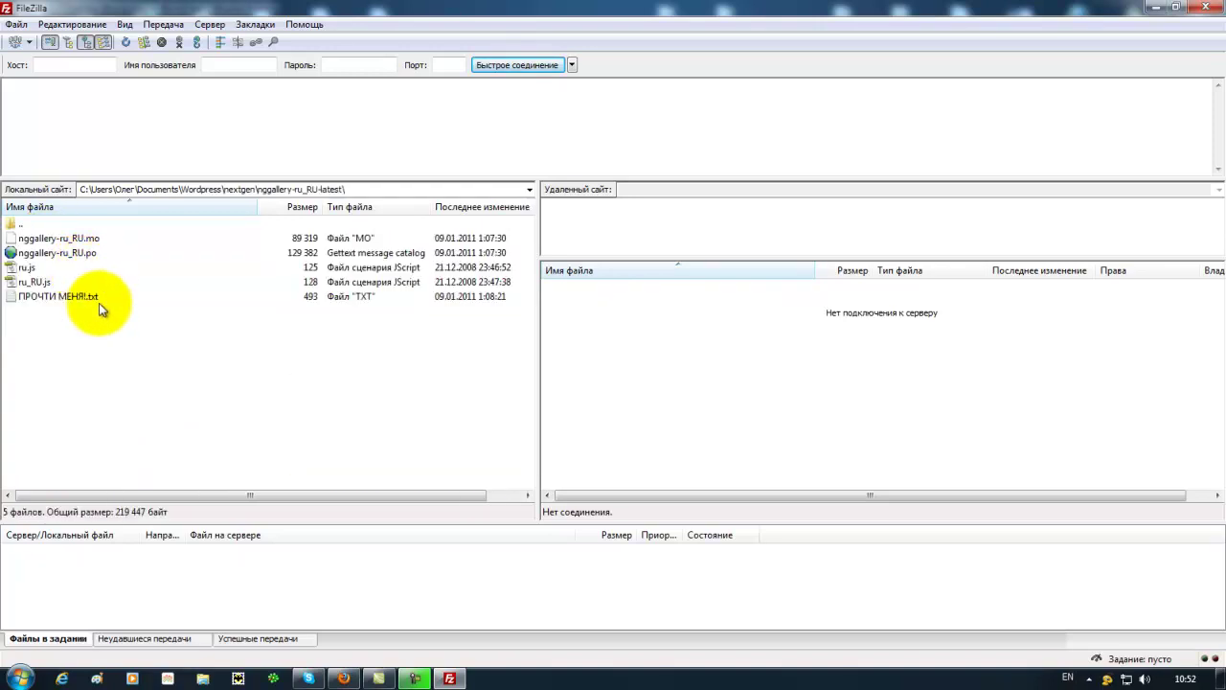
Try to open the readme file ПРОЧТИ МЕНЯ!.txt from the translation folder
left_click(95, 299)
right_click(94, 299)
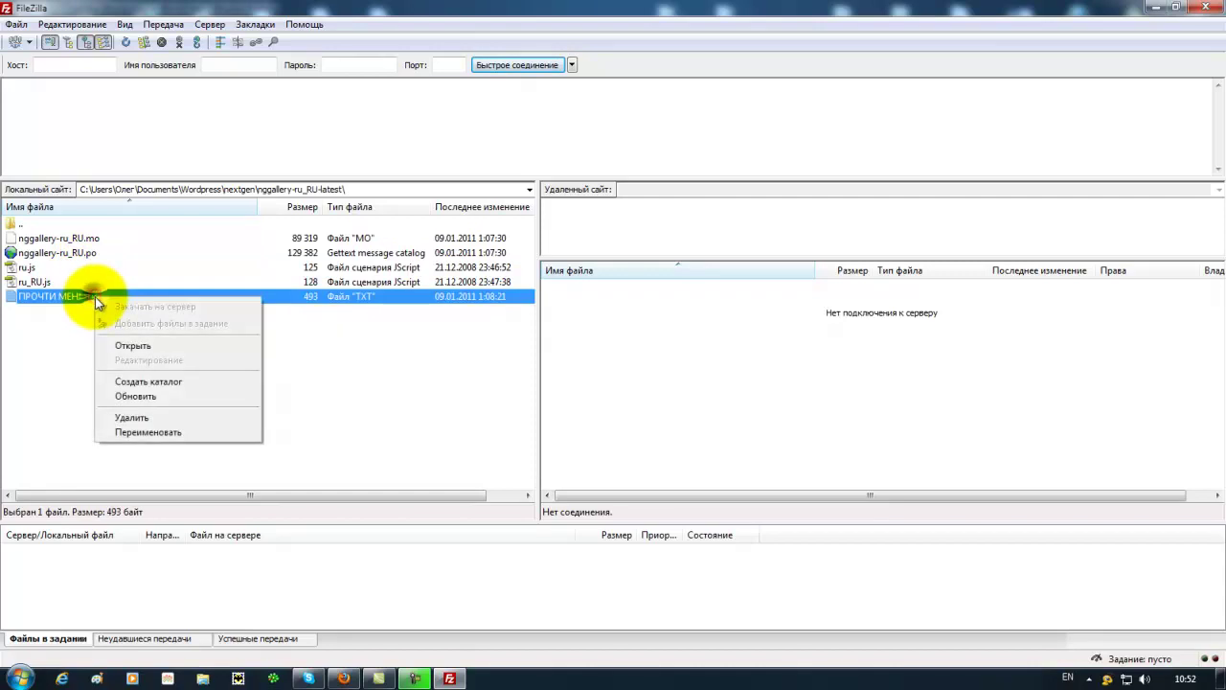
left_click(124, 345)
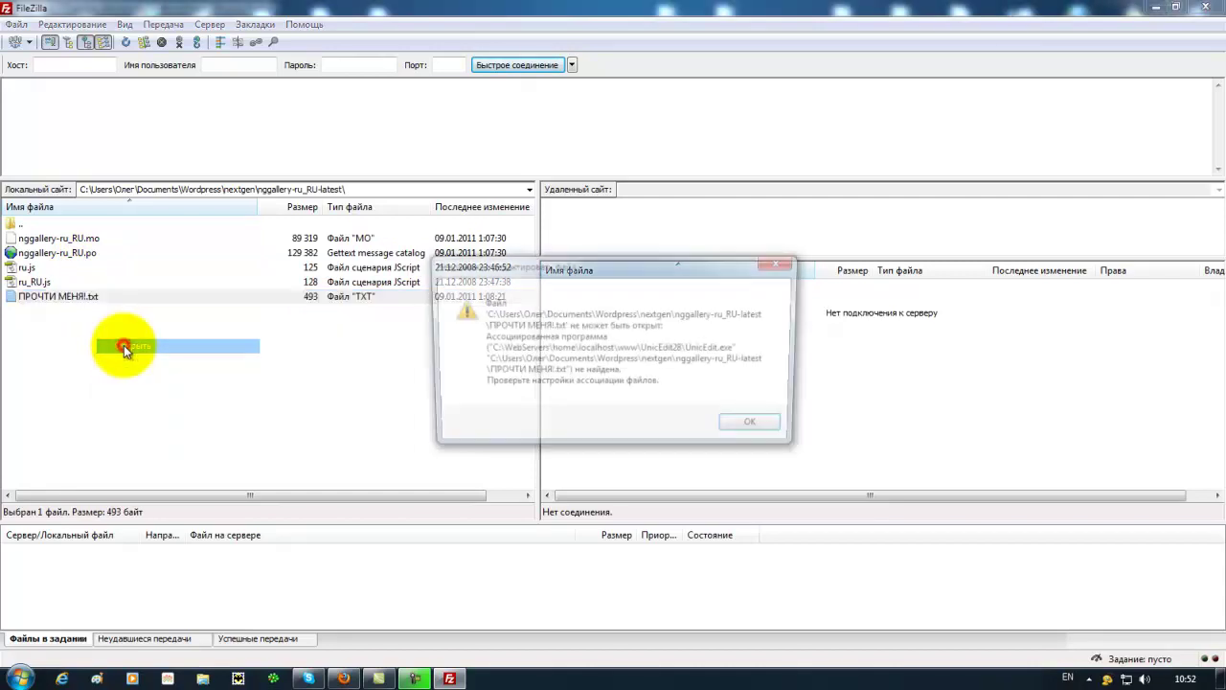
left_click(758, 427)
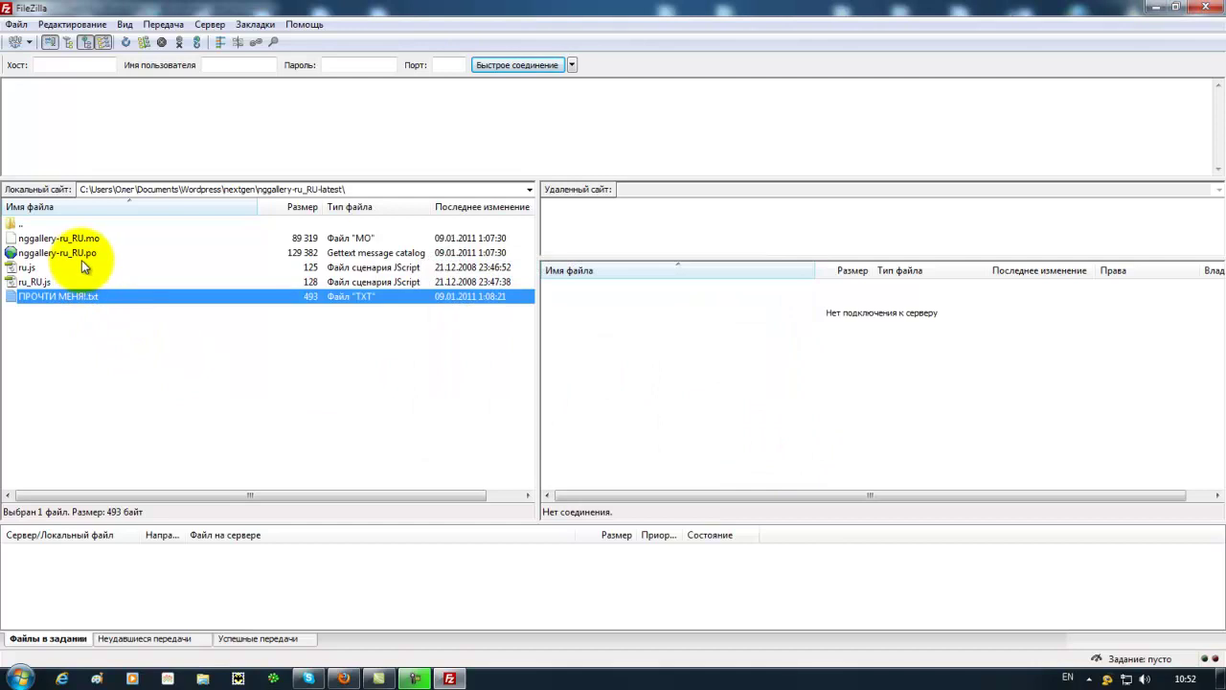
Connect to the saved Bestplugins.ru FTP site, entering the account password
left_click(28, 42)
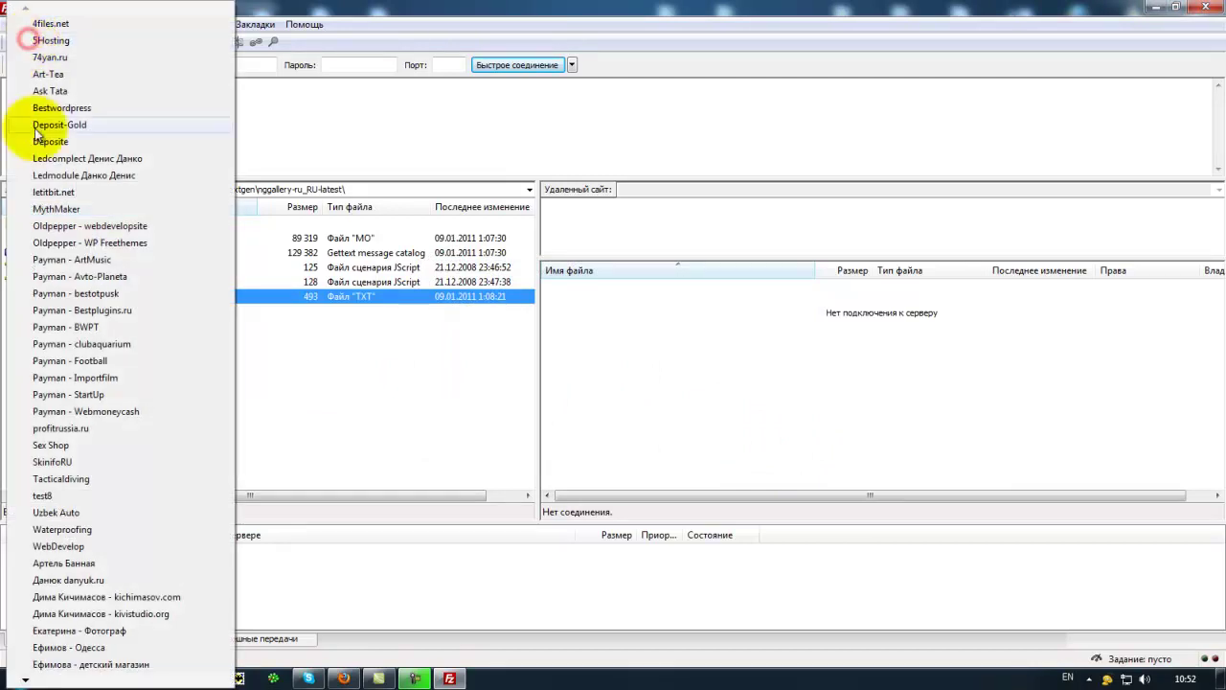
left_click(81, 310)
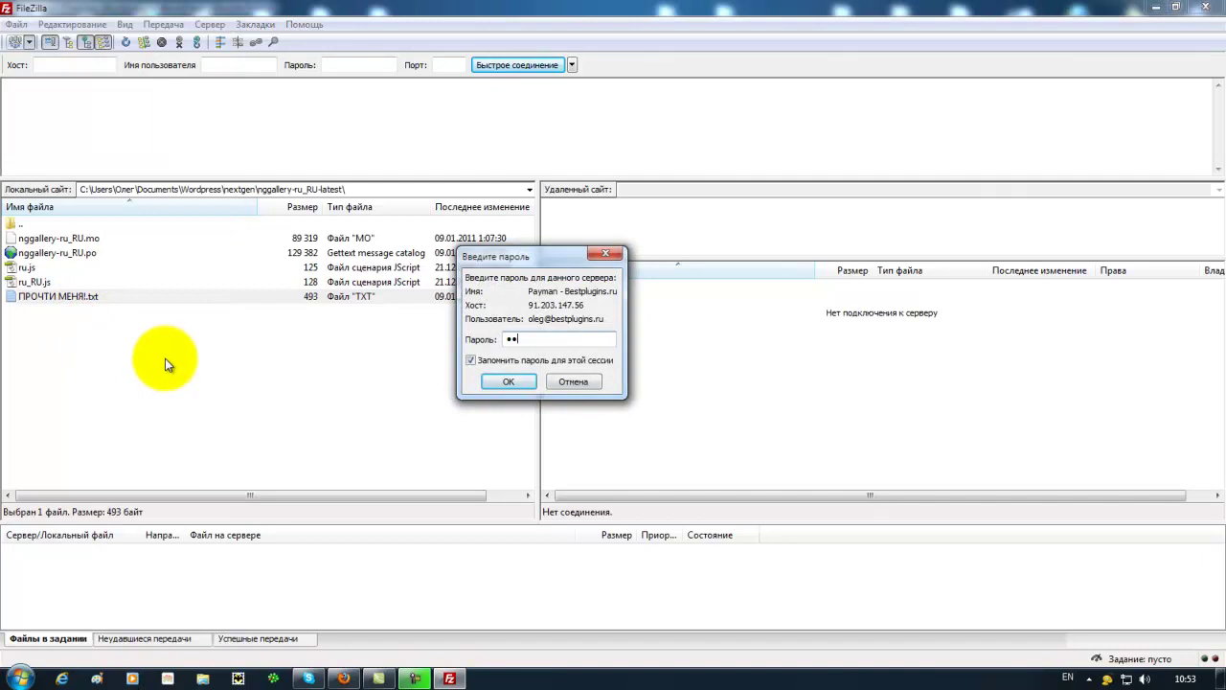
key("Return")
Open the remote folder public_html/demo/wp-content/plugins/nextgen-gallery/lang
double_click(587, 361)
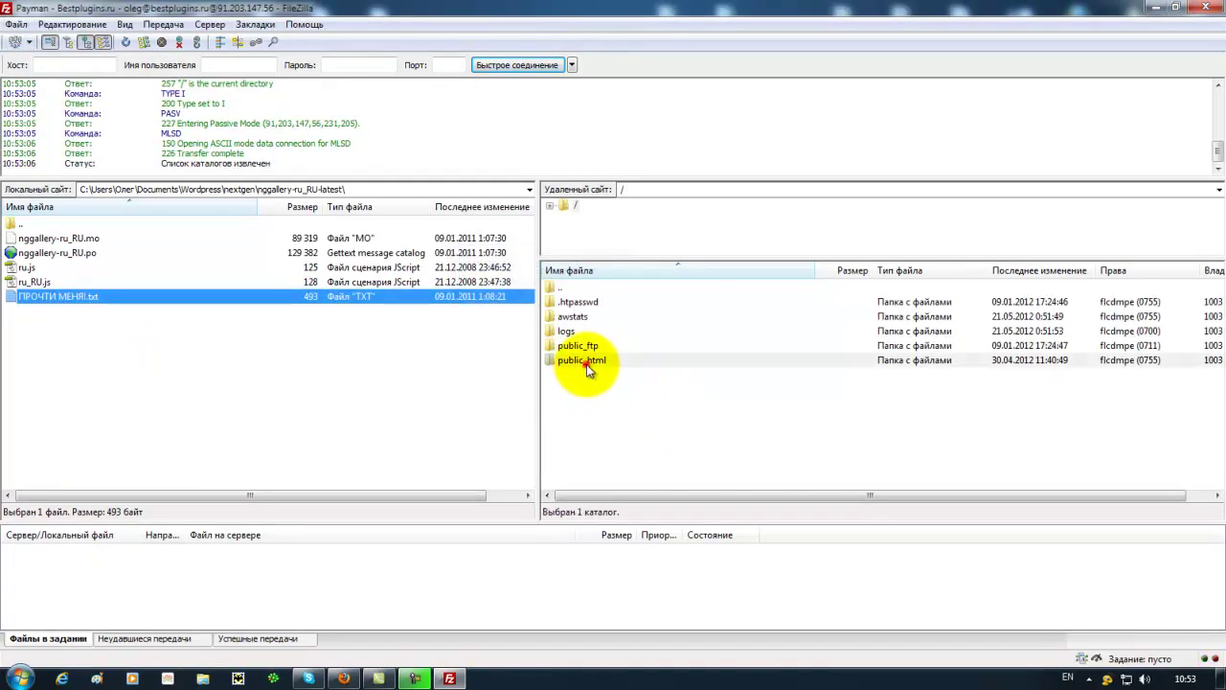
double_click(568, 316)
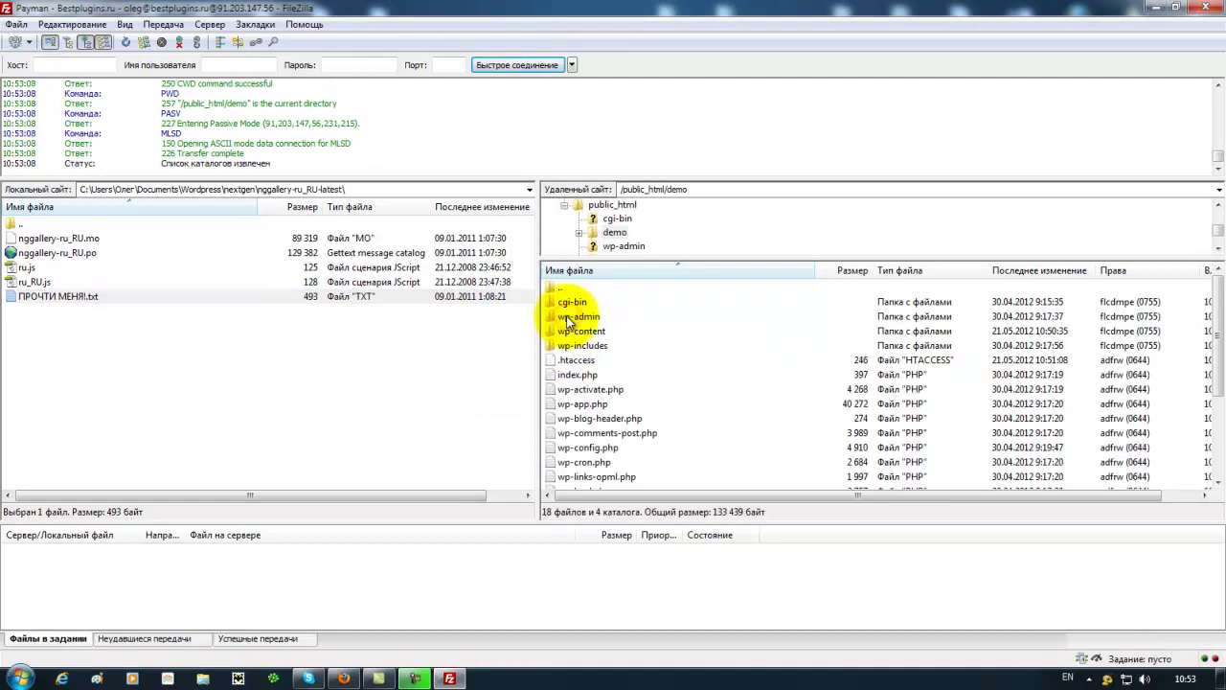
double_click(575, 332)
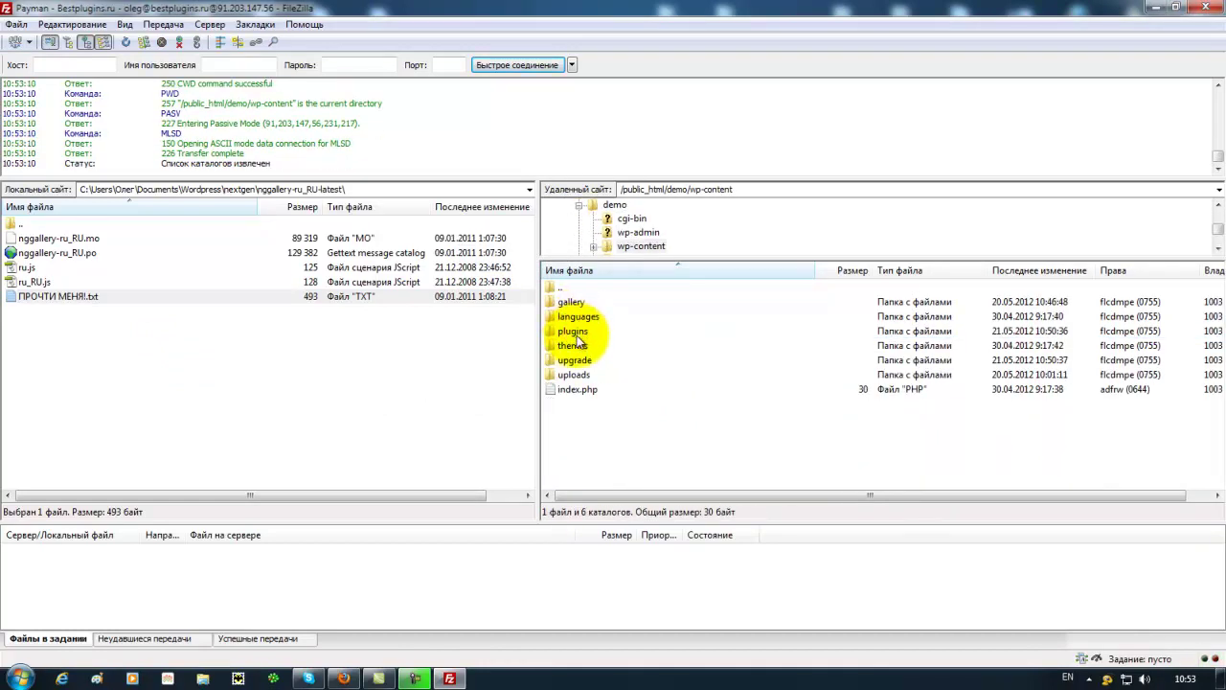
double_click(575, 331)
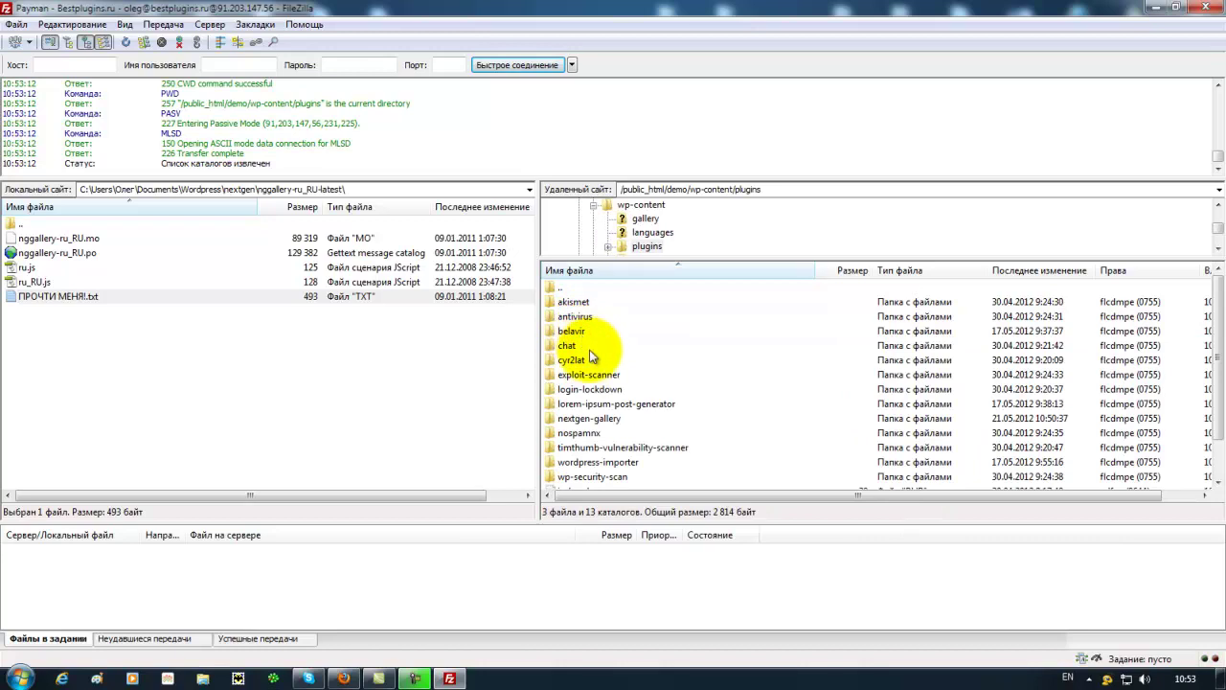
double_click(588, 419)
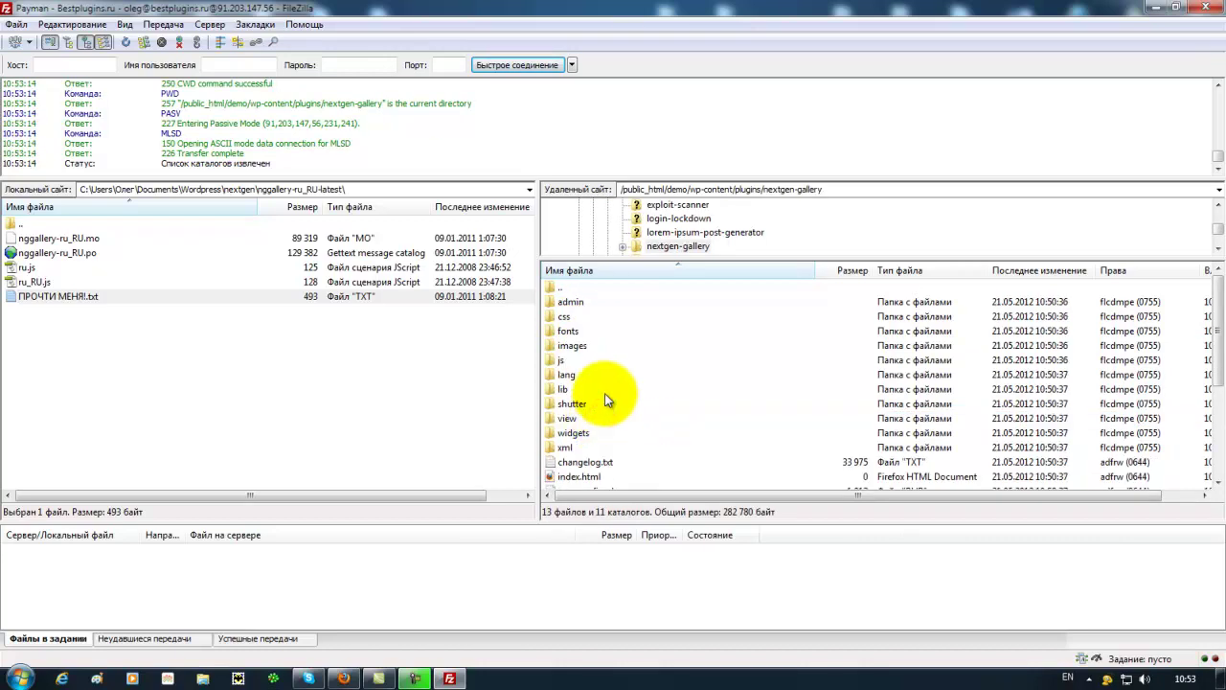
double_click(575, 375)
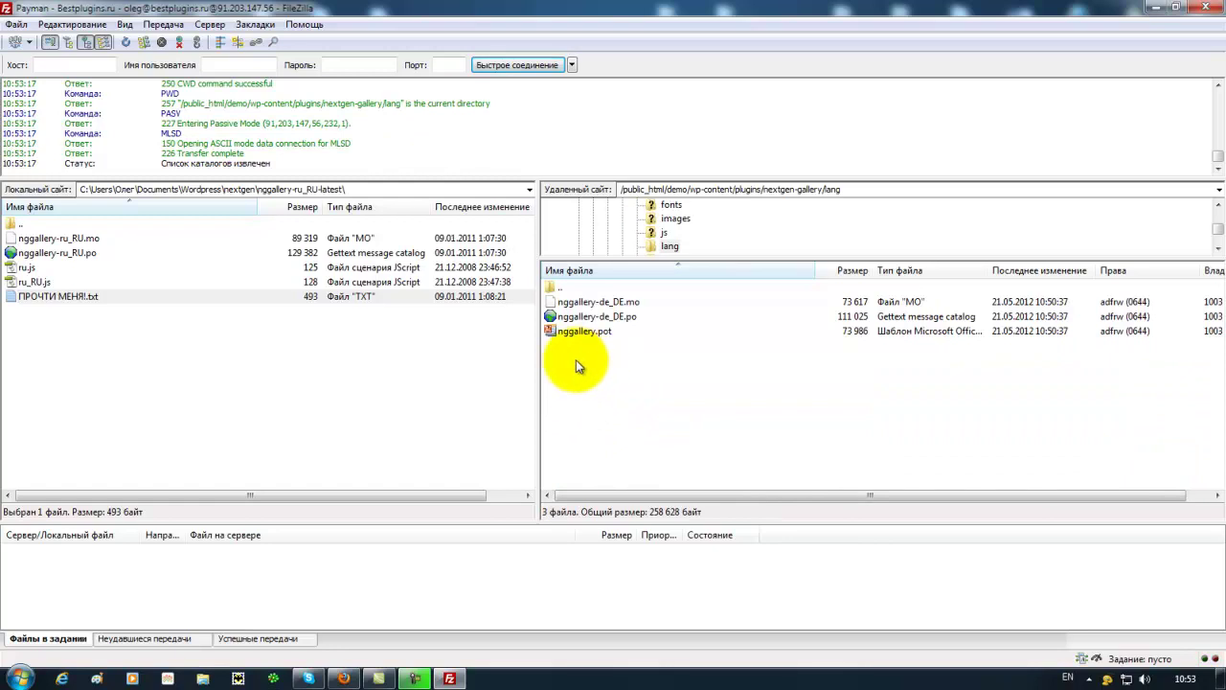
Upload nggallery-ru_RU.mo and nggallery-ru_RU.po to the remote lang folder, and return to the remote nextgen-gallery folder
left_click(112, 239)
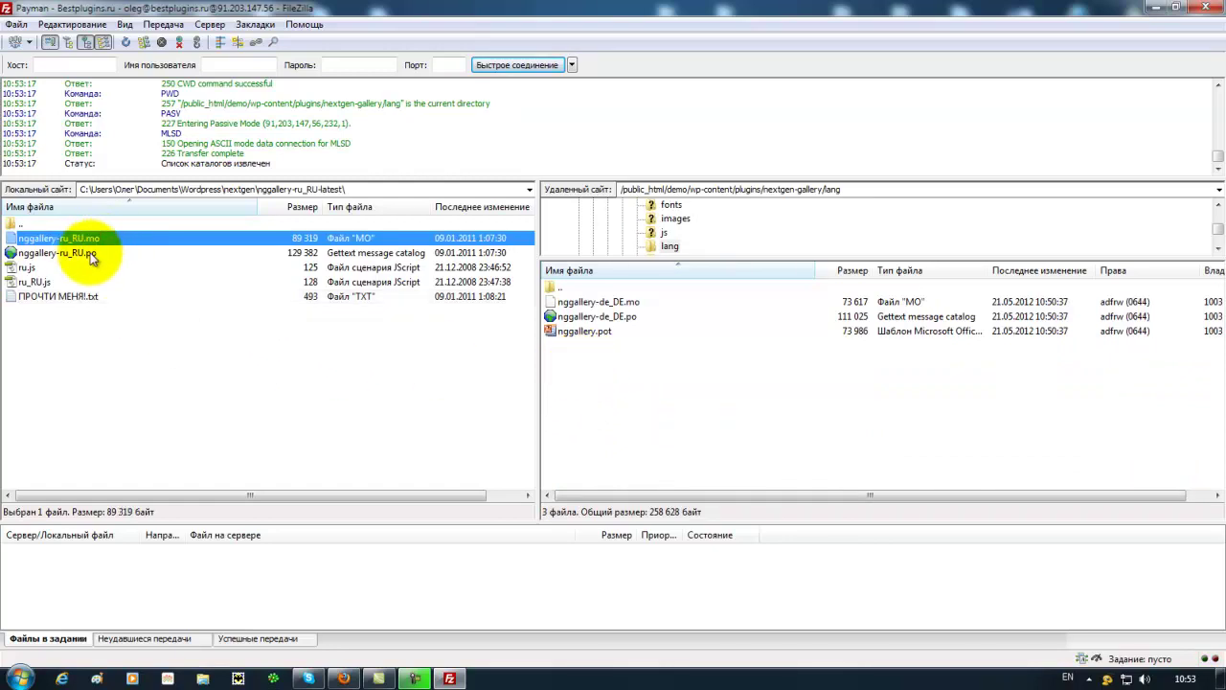
left_click(96, 252, "ctrl")
right_click(96, 253)
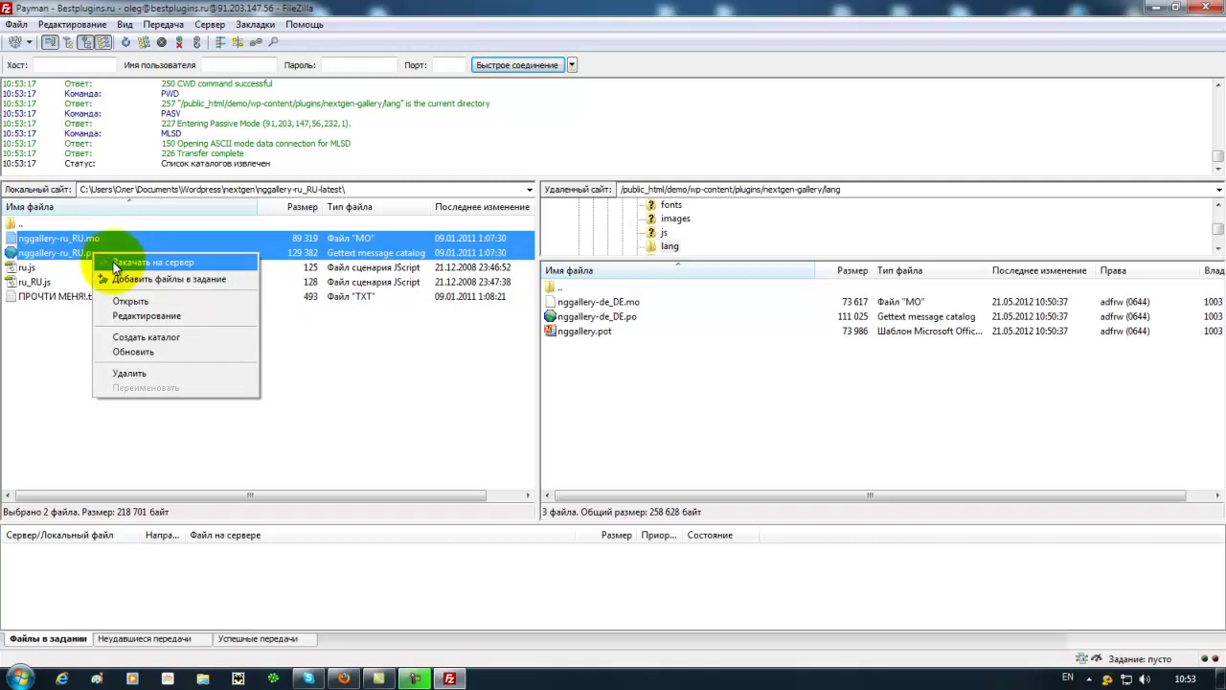
left_click(113, 262)
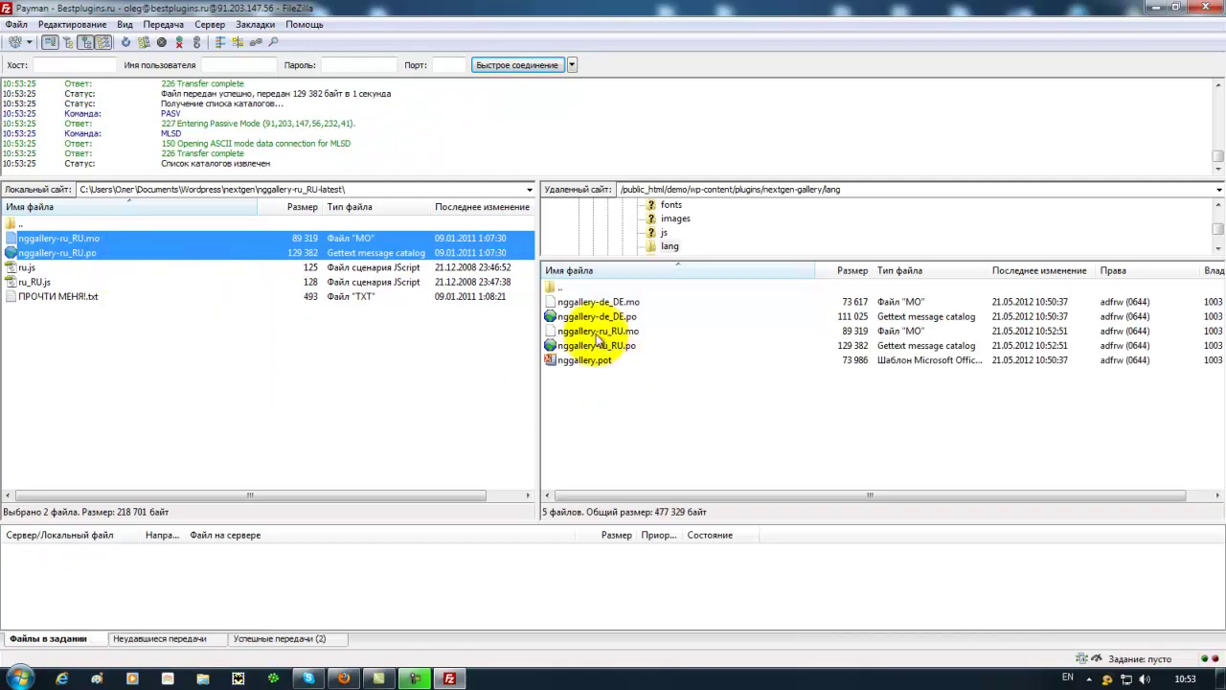
left_click(556, 288)
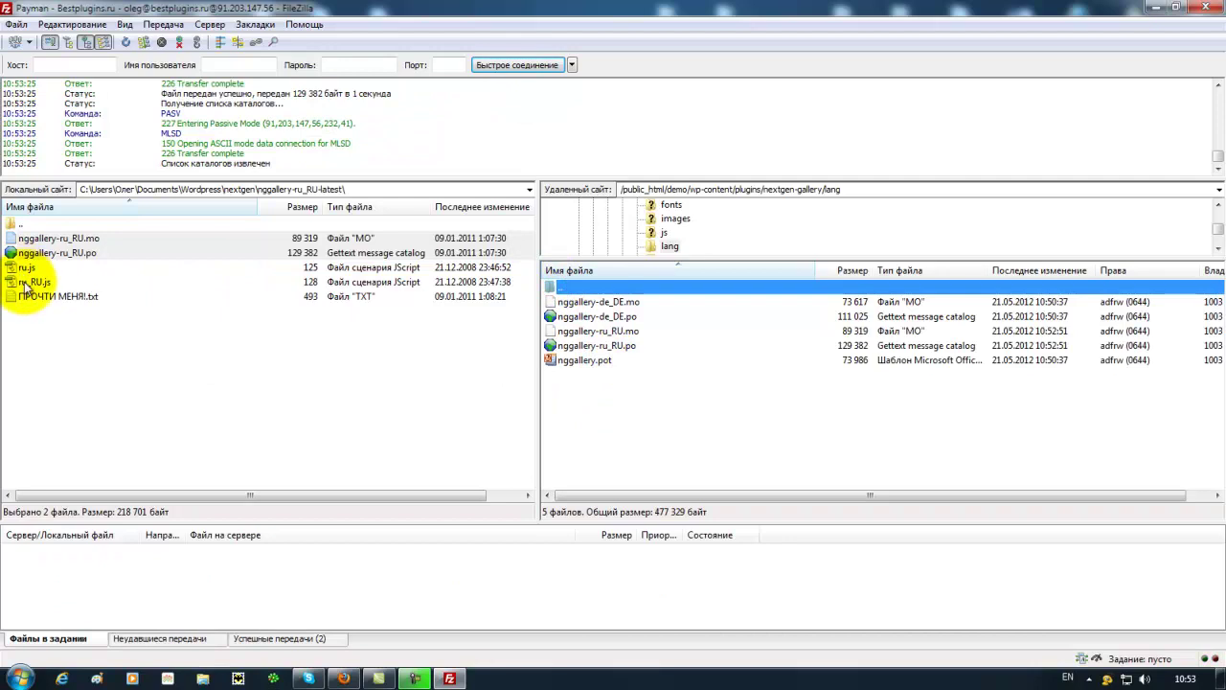
double_click(558, 287)
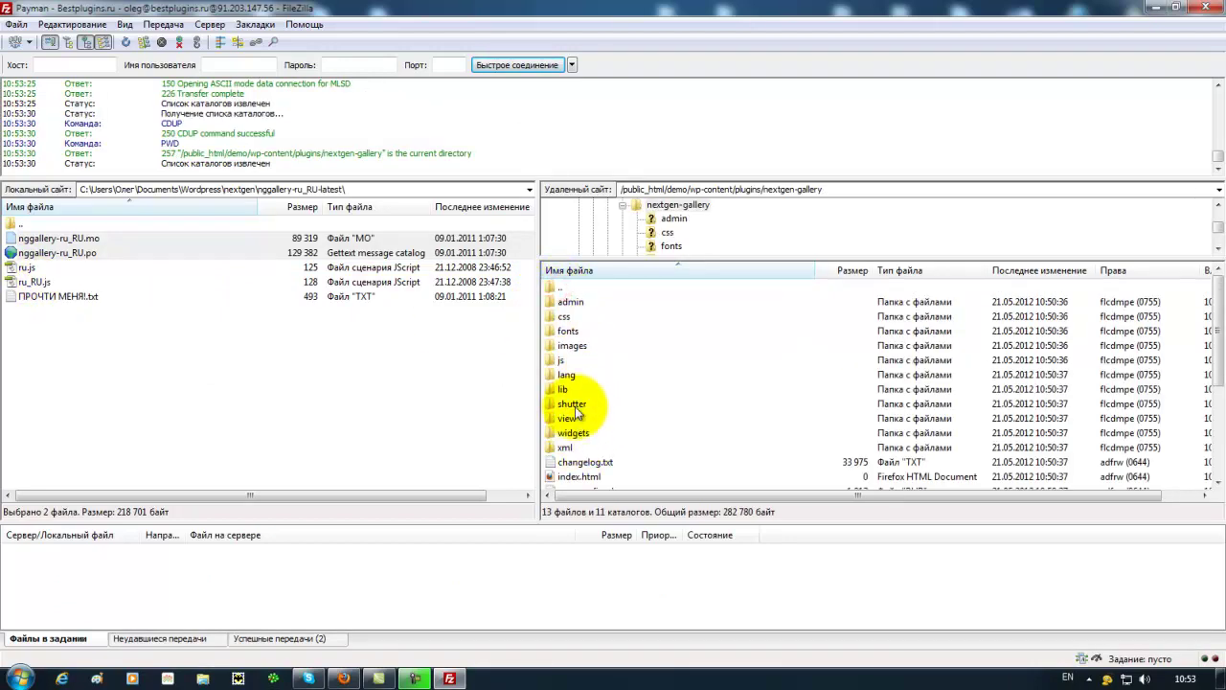
double_click(561, 359)
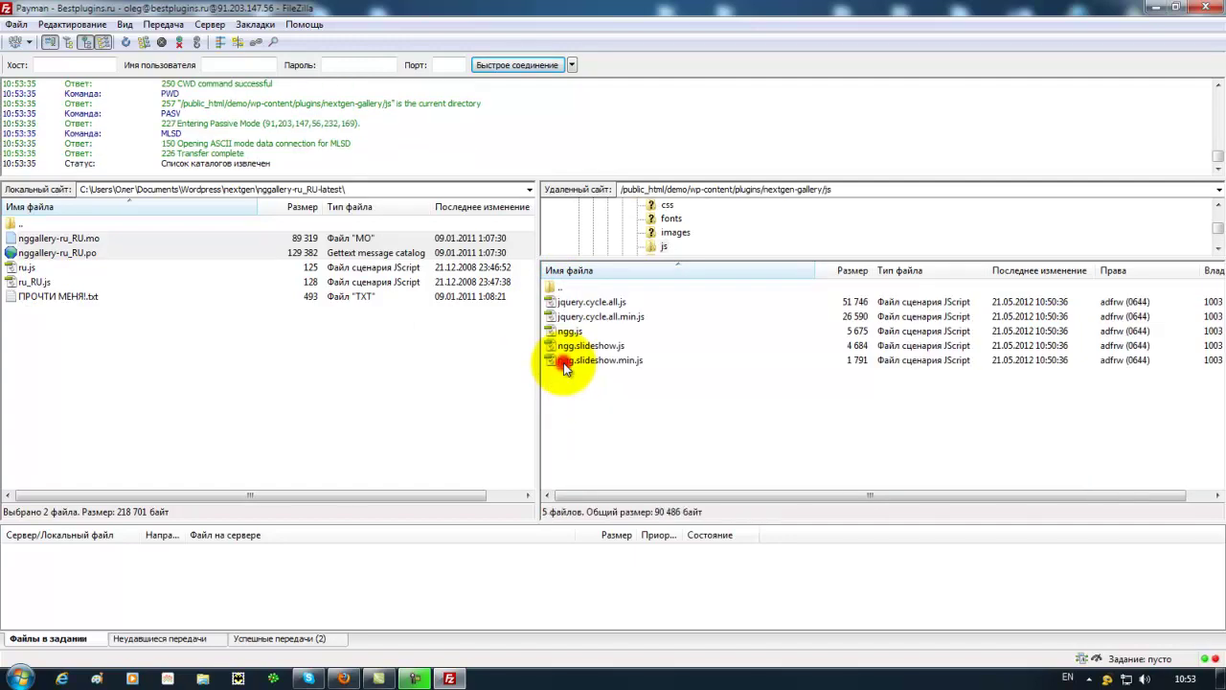
double_click(550, 287)
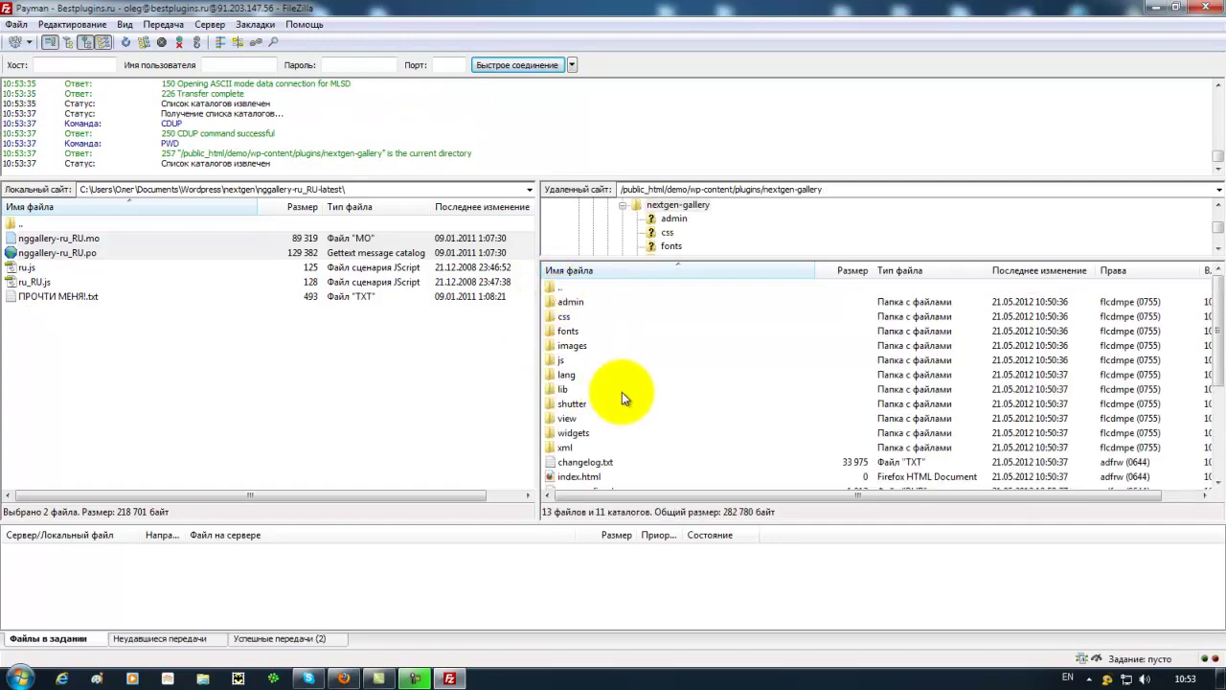
left_click(564, 389)
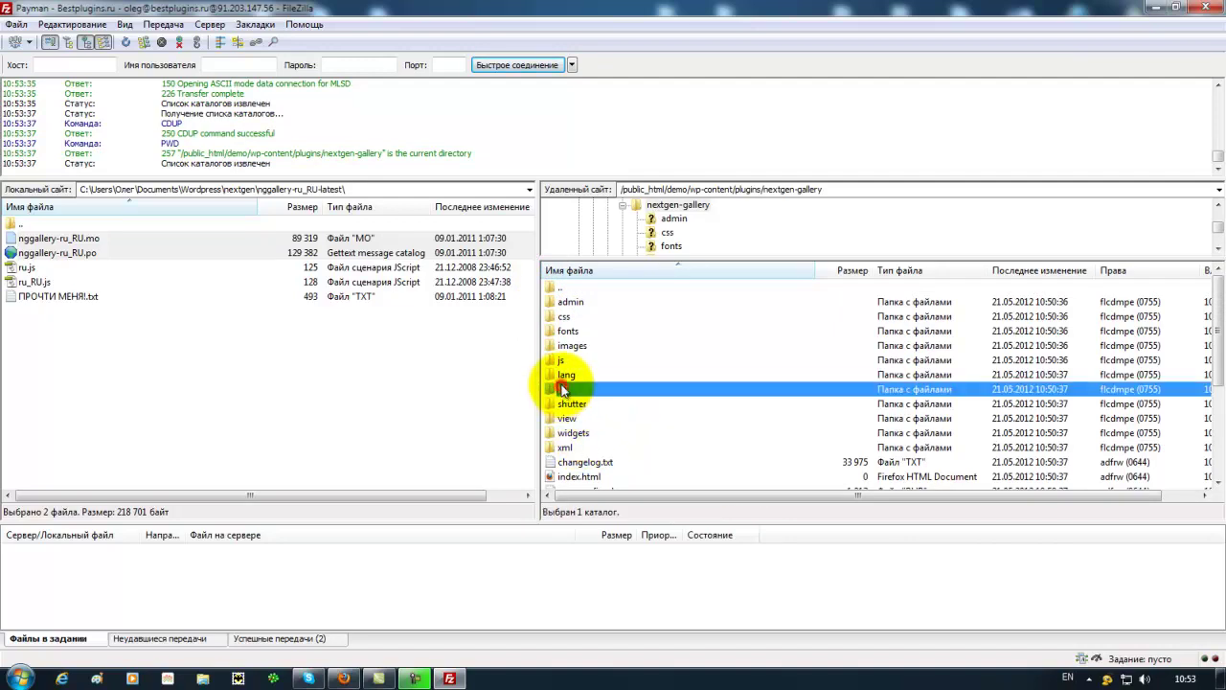
Open the remote folder admin/tinymce/langs inside nextgen-gallery
double_click(568, 303)
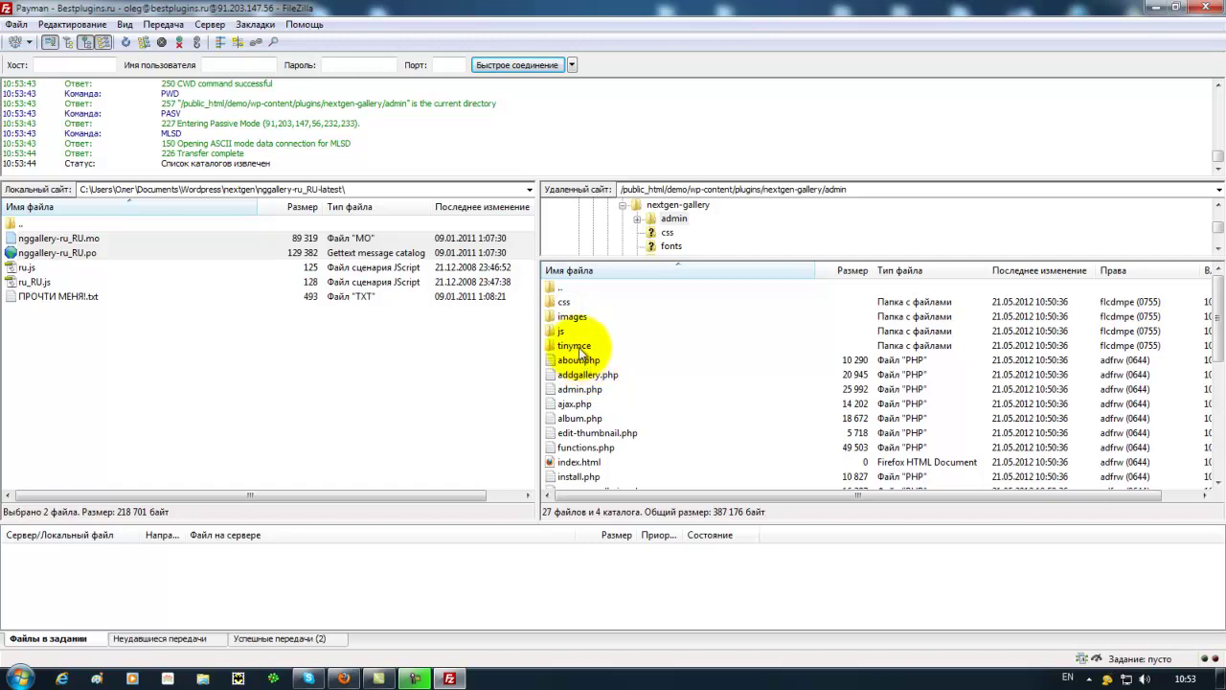
double_click(574, 345)
double_click(567, 301)
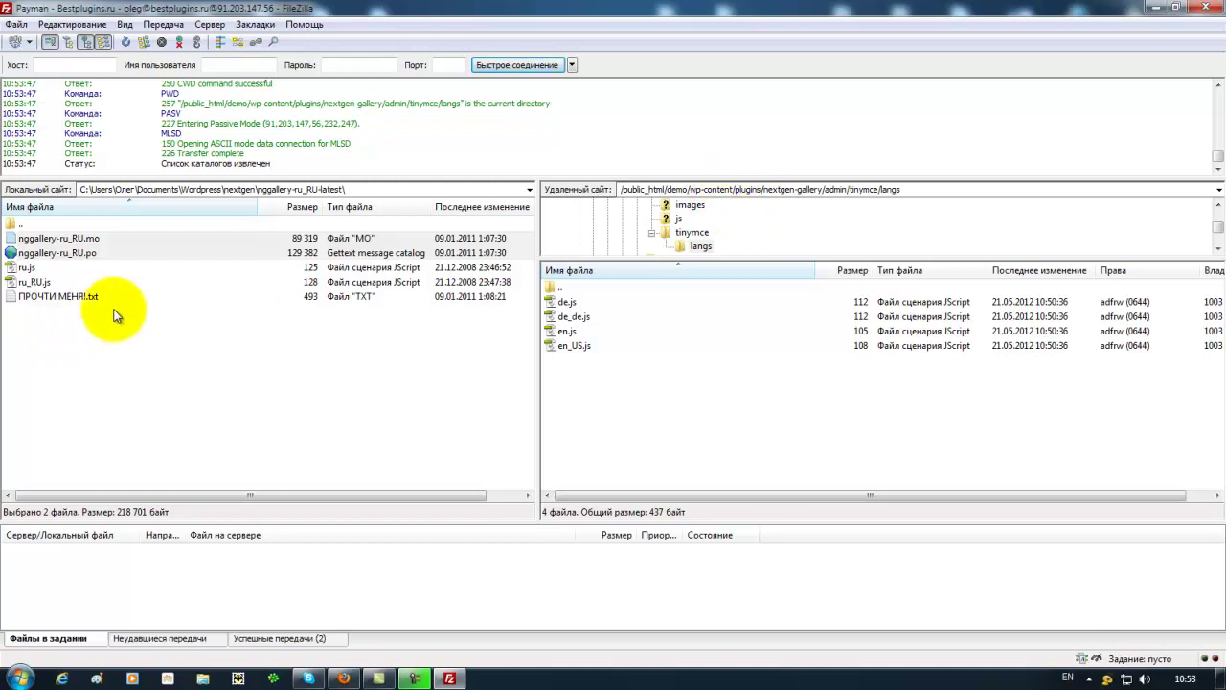
Upload ru.js and ru_RU.js to the remote tinymce/langs folder
left_click(29, 269)
left_click(29, 282)
left_click(27, 269, "shift")
right_click(27, 268)
left_click(43, 278)
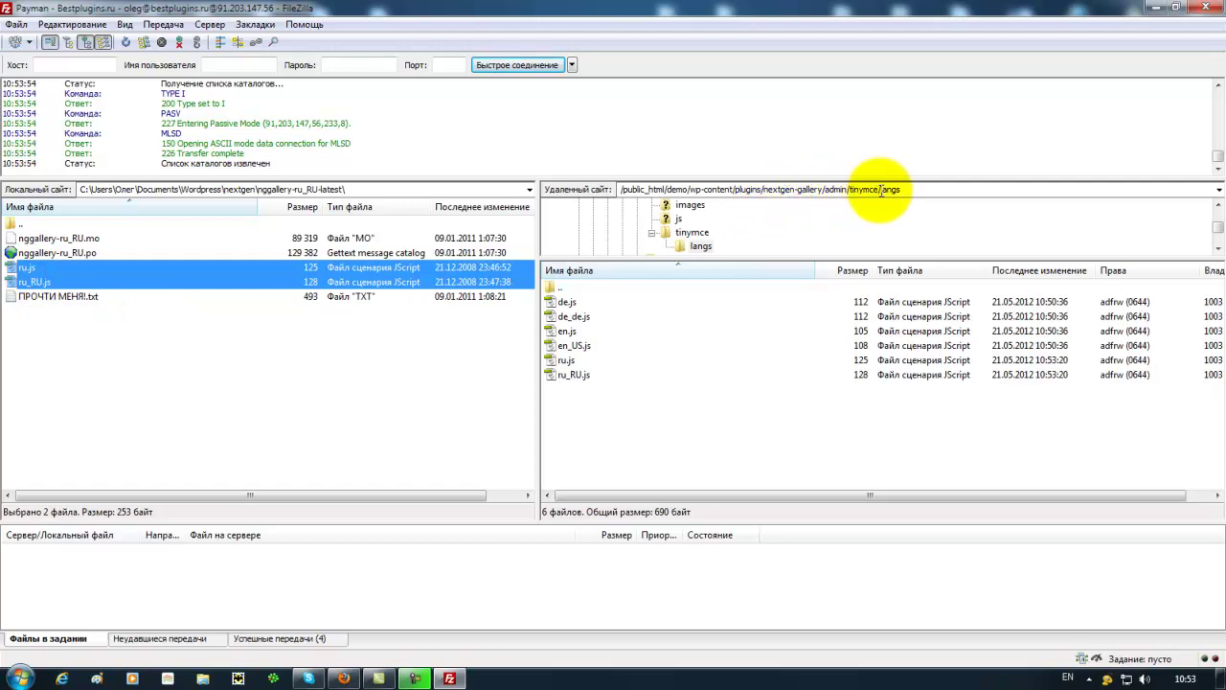
Switch to Firefox and reload the NextGEN Gallery overview page to check its interface language
left_click(345, 678)
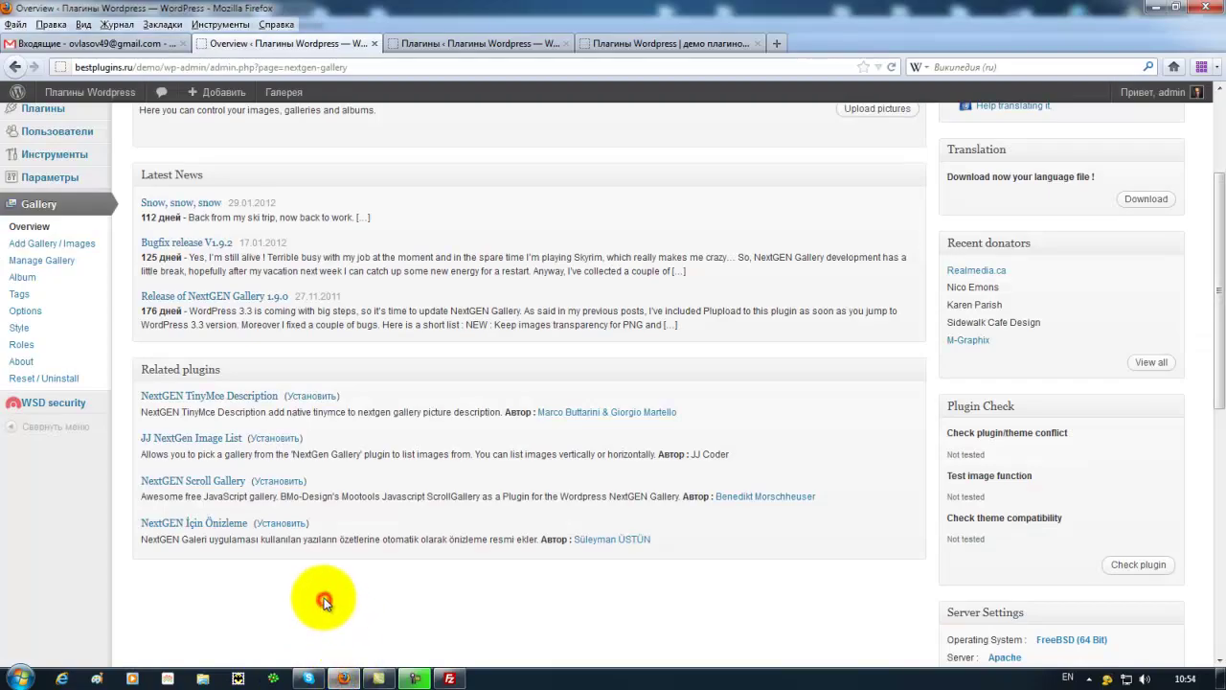
left_click(892, 68)
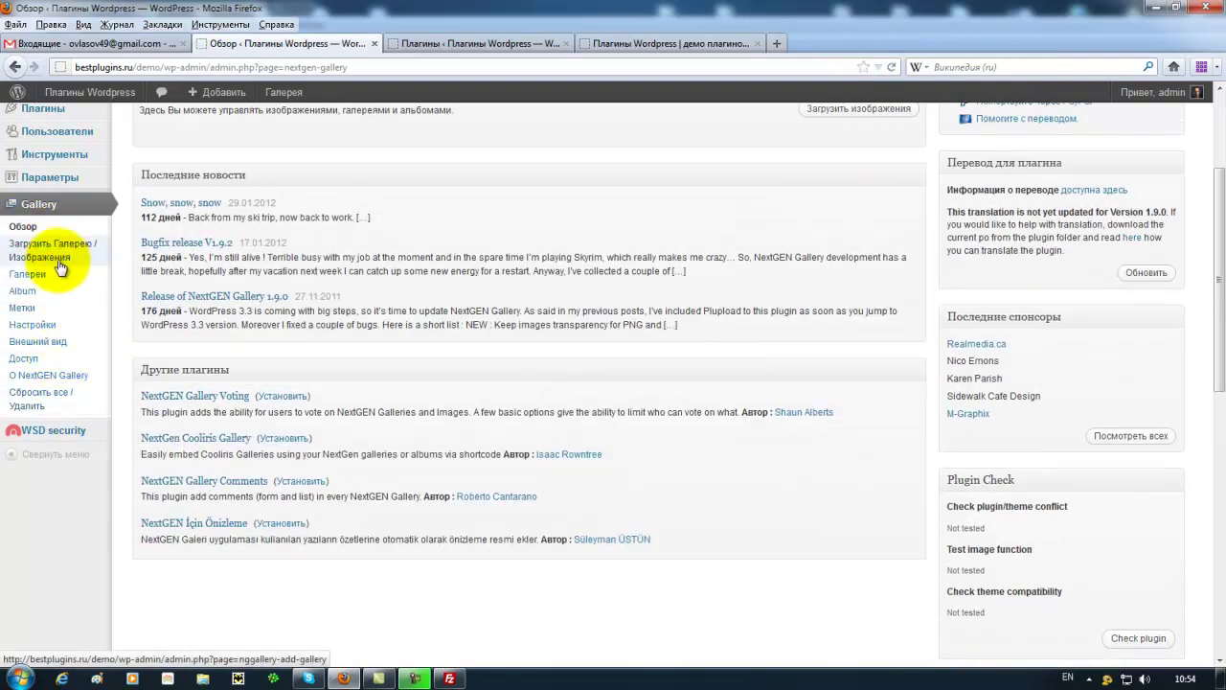
scroll(588, 447, "up", 3)
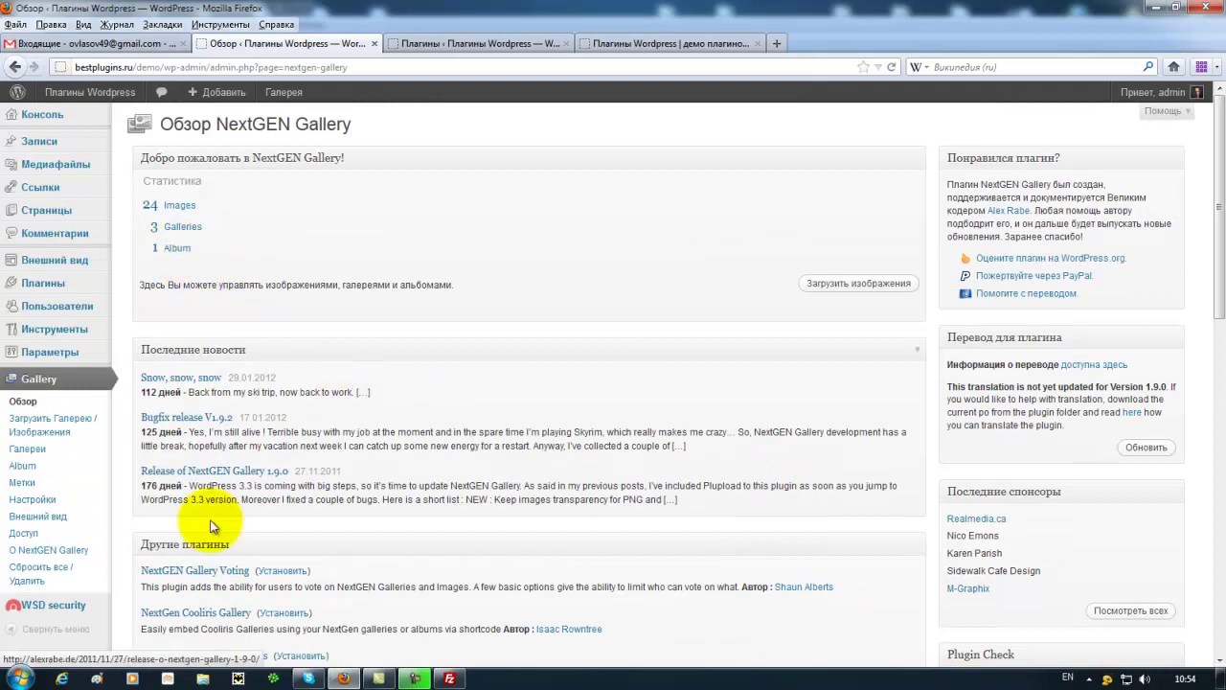
Open the NextGEN album management page and select the album 2 - Торты на заказ to view its galleries
left_click(23, 466)
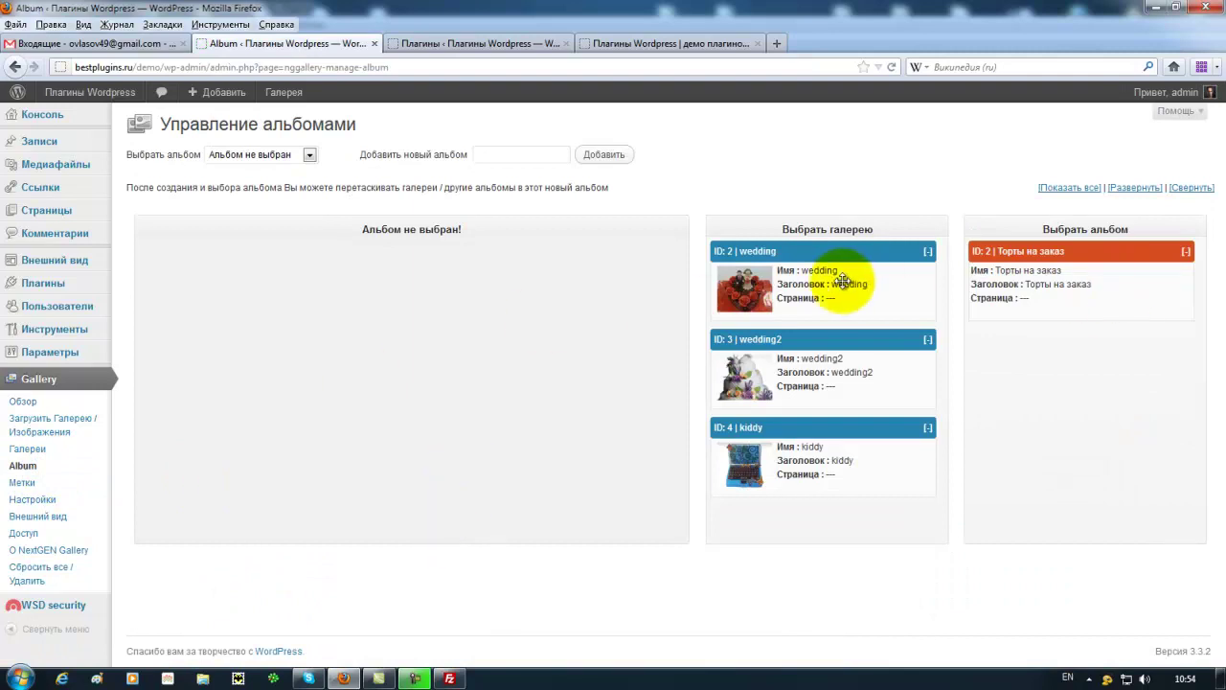
left_click(308, 154)
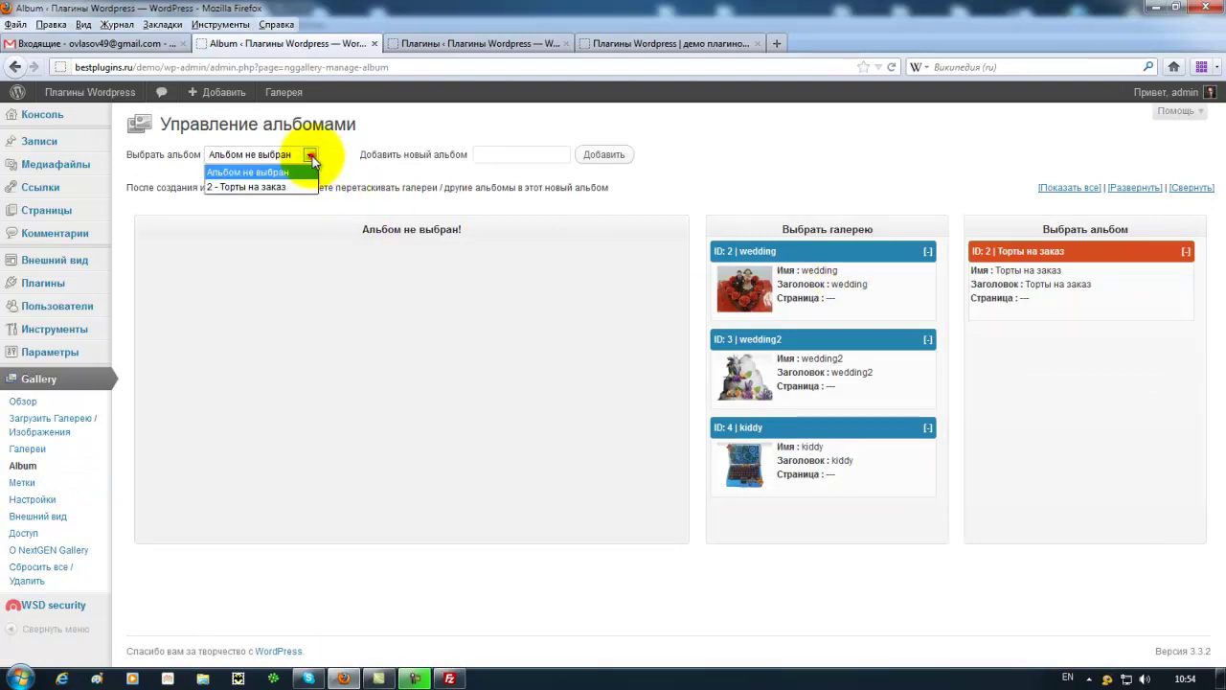
left_click(281, 195)
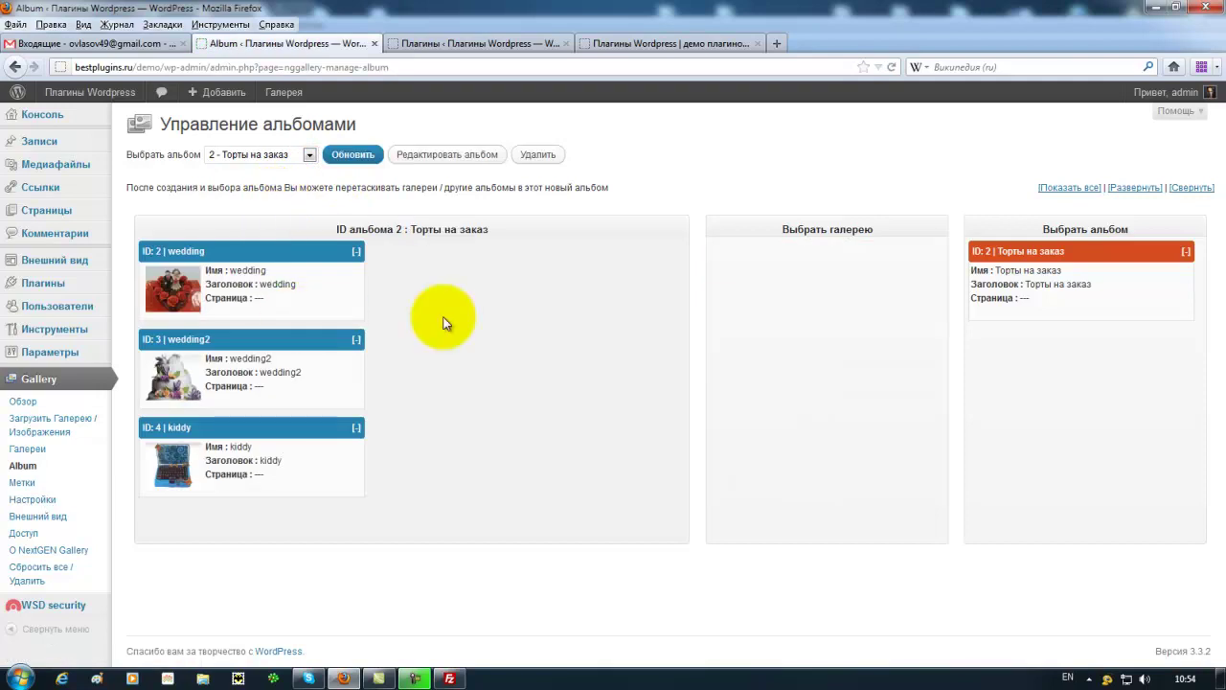
Reload the demo site's home page, review the galleries in its posts, and return to the album management page
left_click(454, 44)
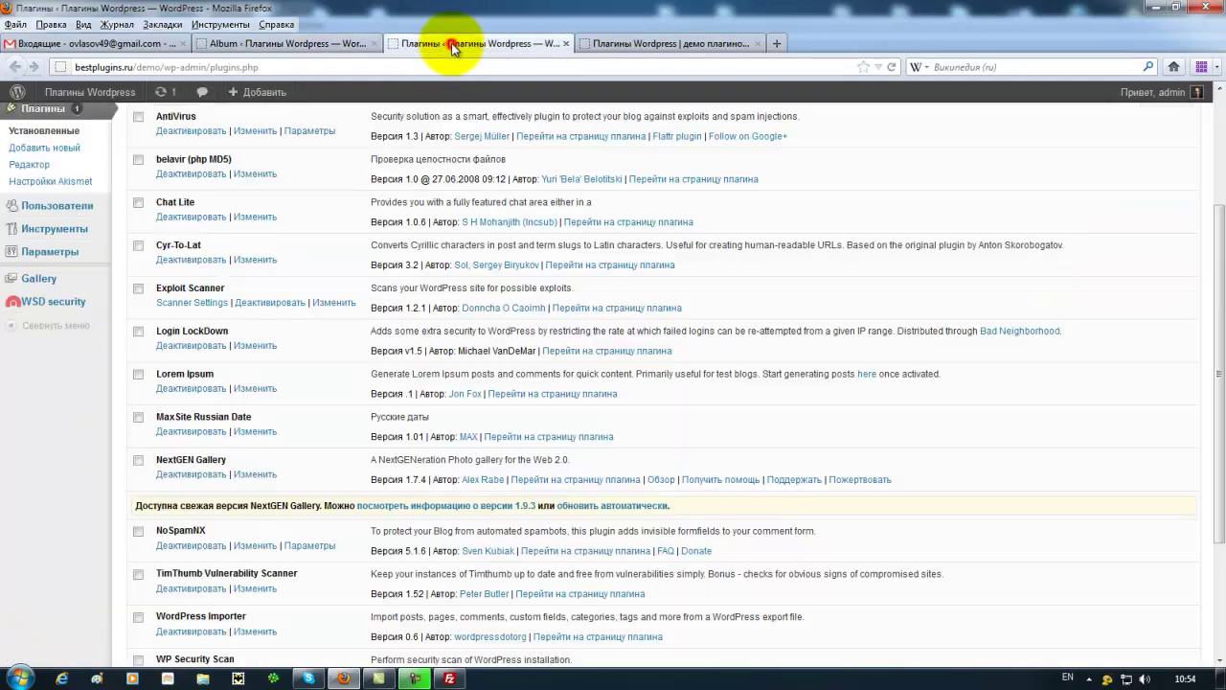
left_click(605, 44)
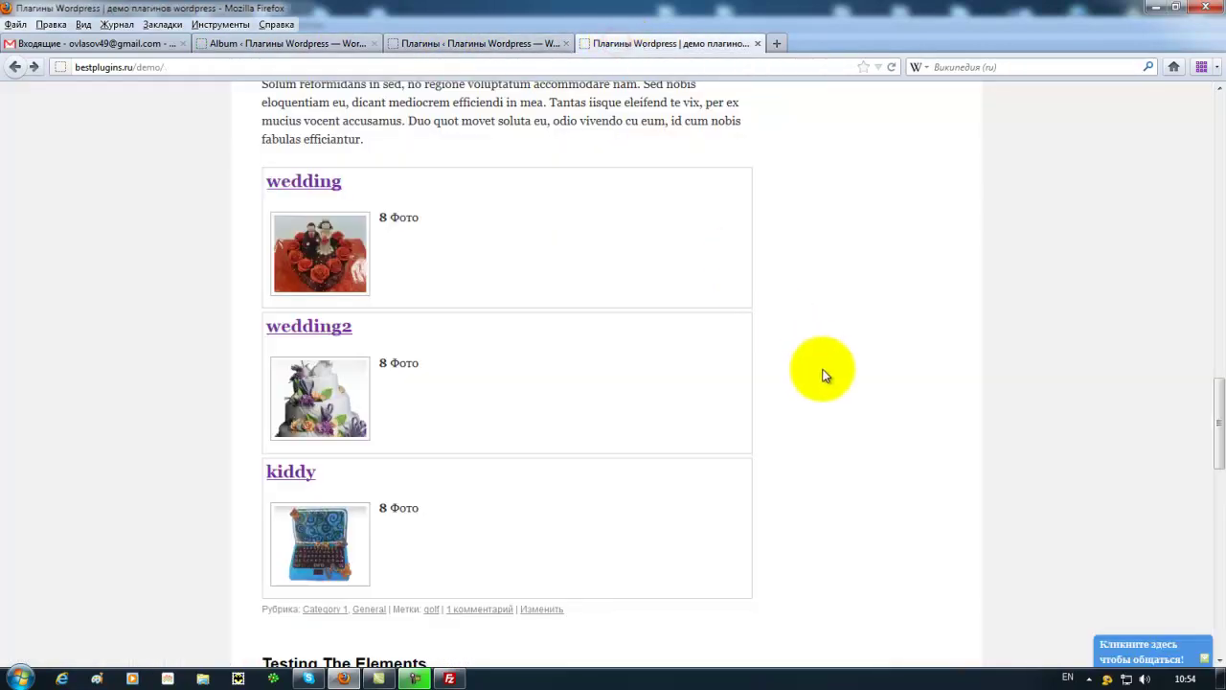
key("F5")
left_click(397, 43)
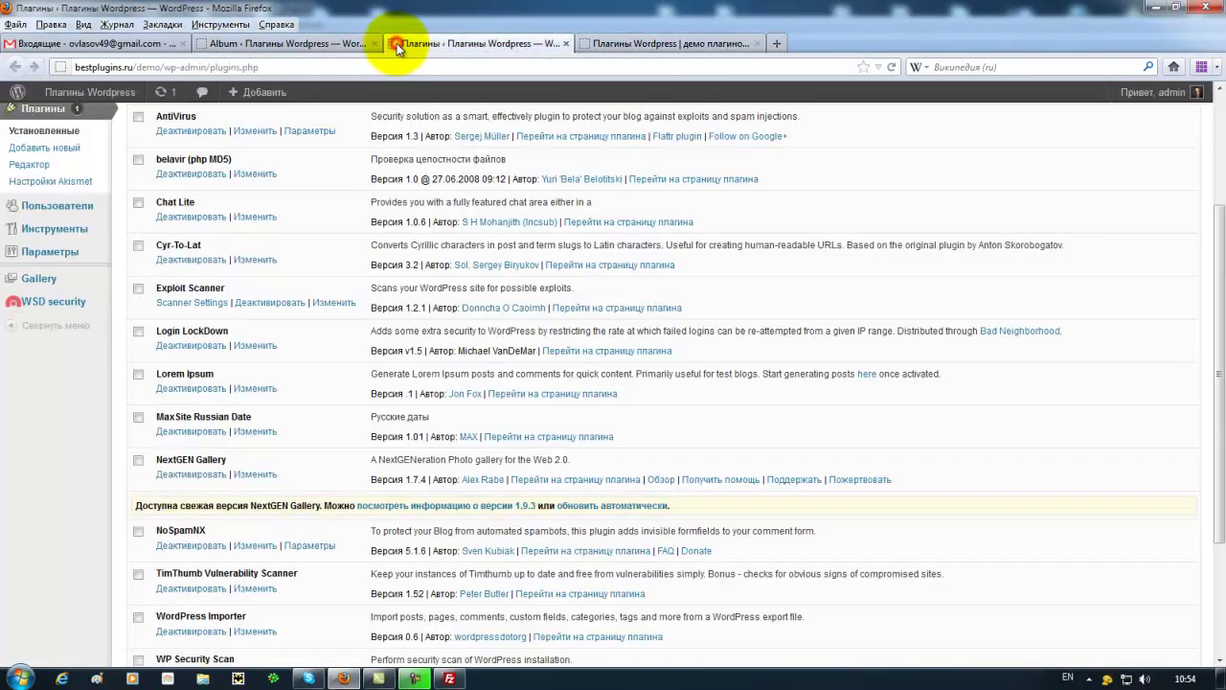
left_click(602, 43)
scroll(728, 493, "up", 20)
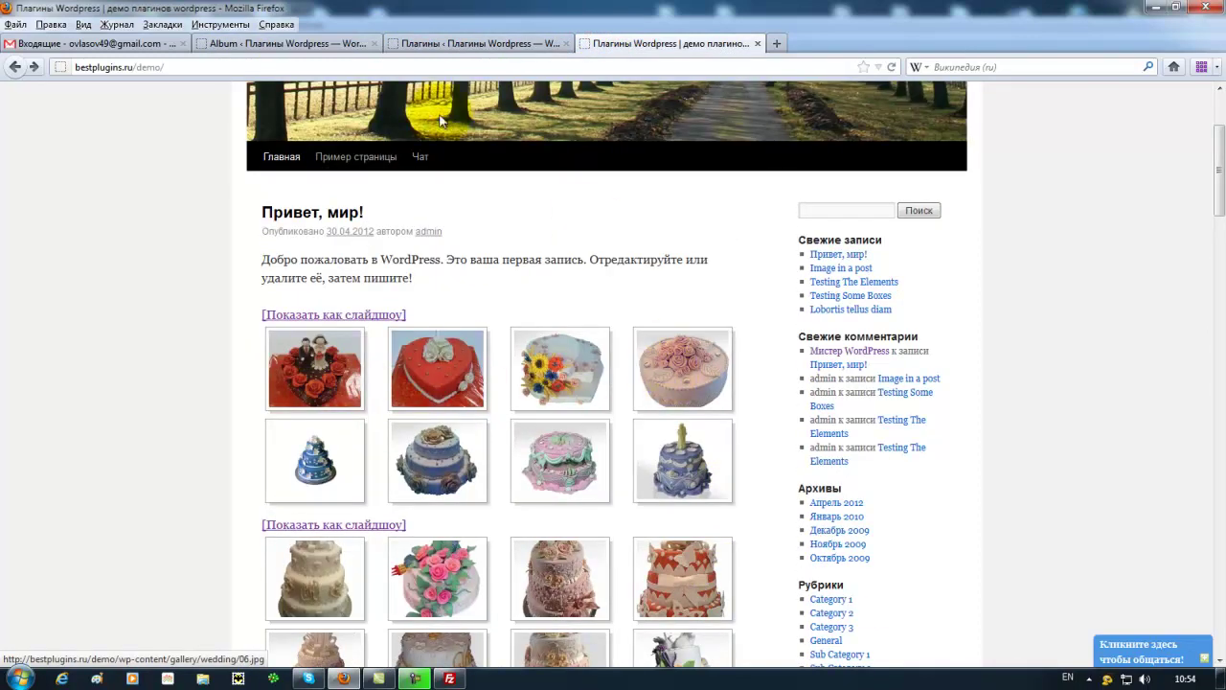
left_click(312, 44)
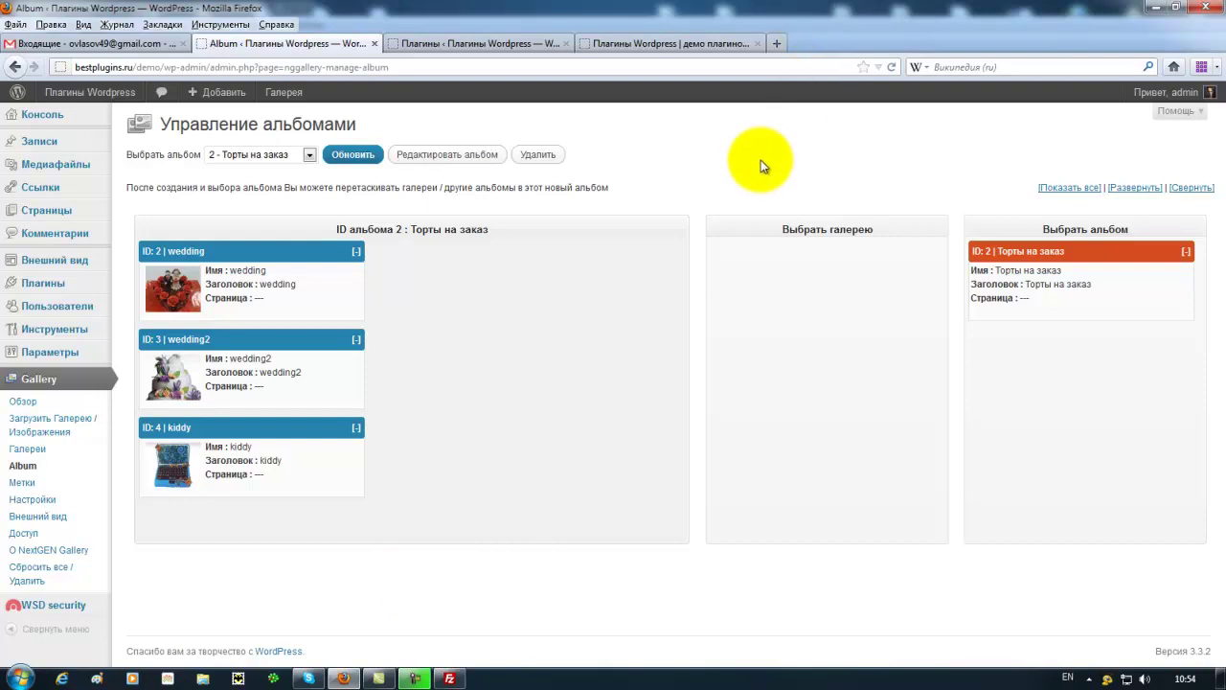
Open wordpress.org in a new browser tab and go to its Plugin Directory
left_click(779, 46)
left_click(920, 469)
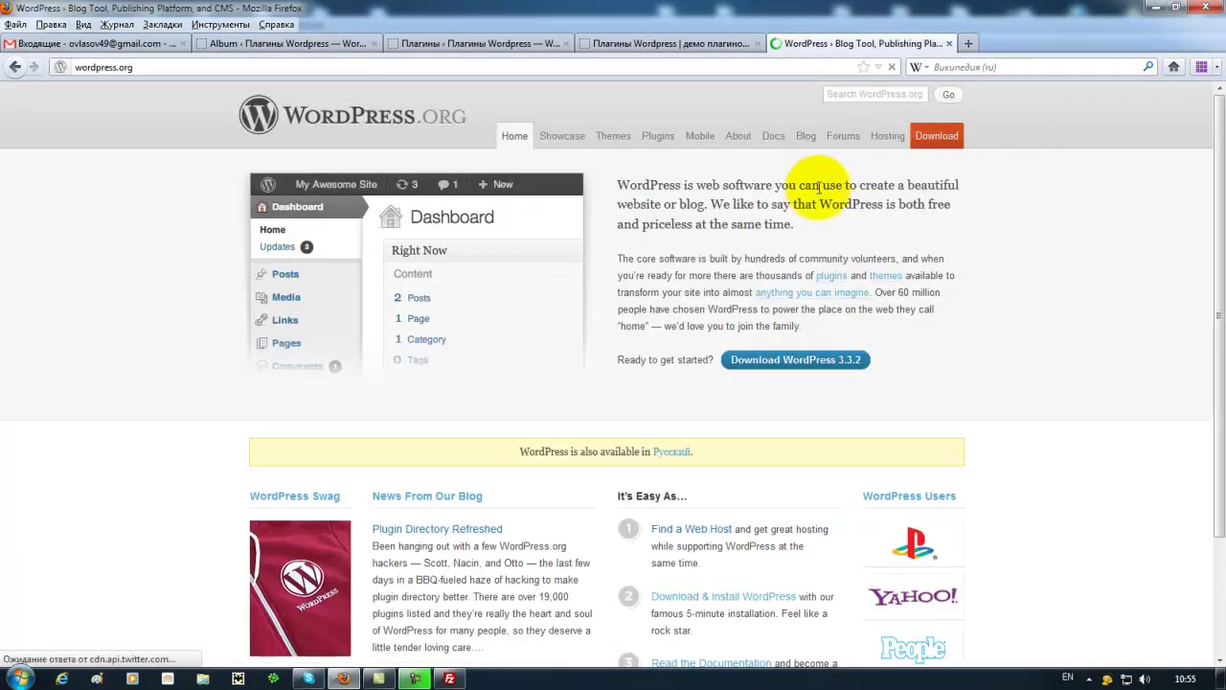
left_click(666, 137)
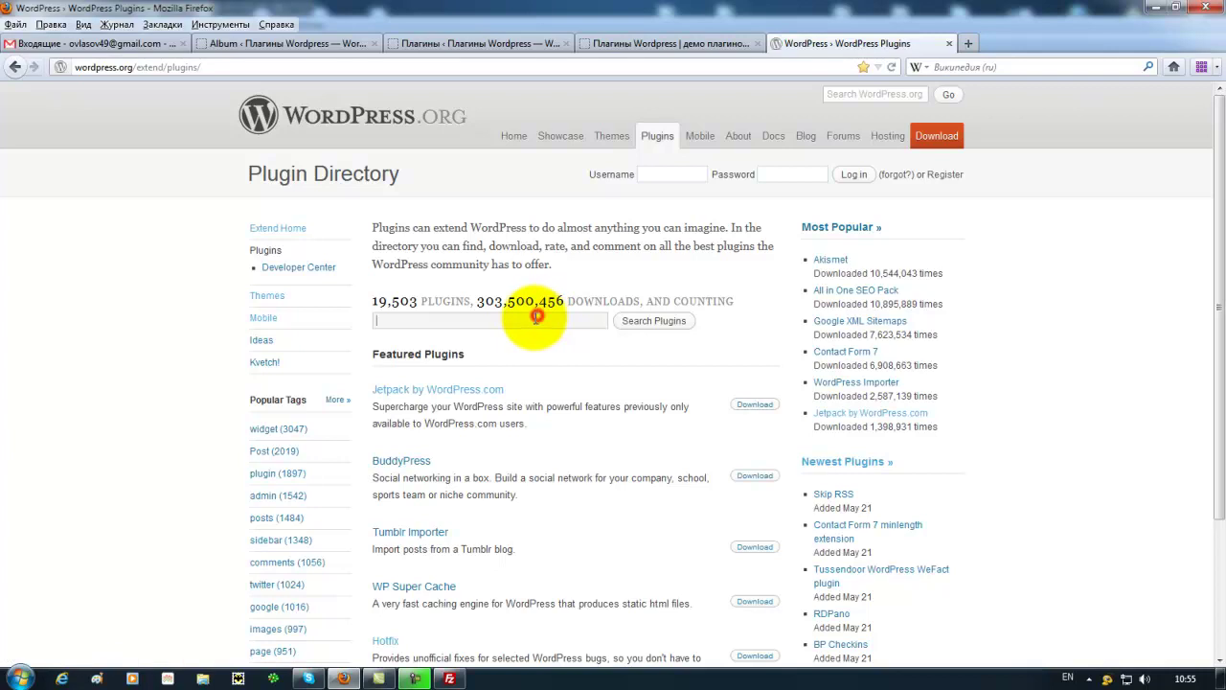
Search the Plugin Directory for WordPress NextGEN Gallery
left_click(530, 320)
type("next")
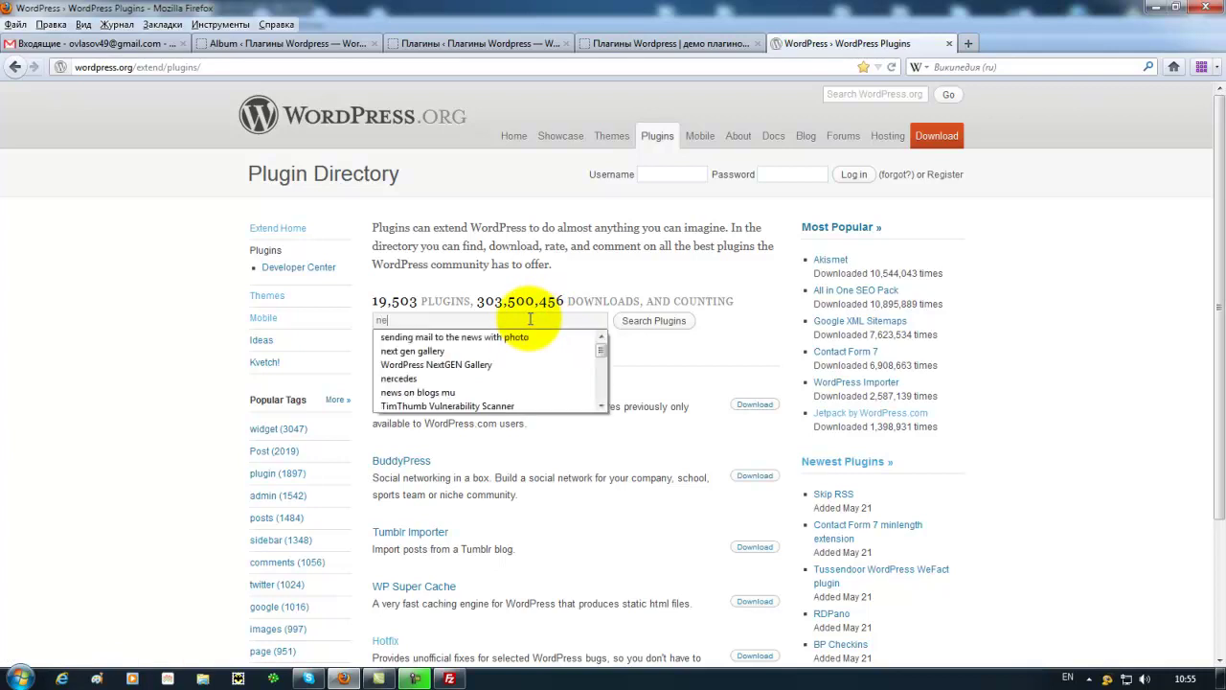
key("Down")
key("Down")
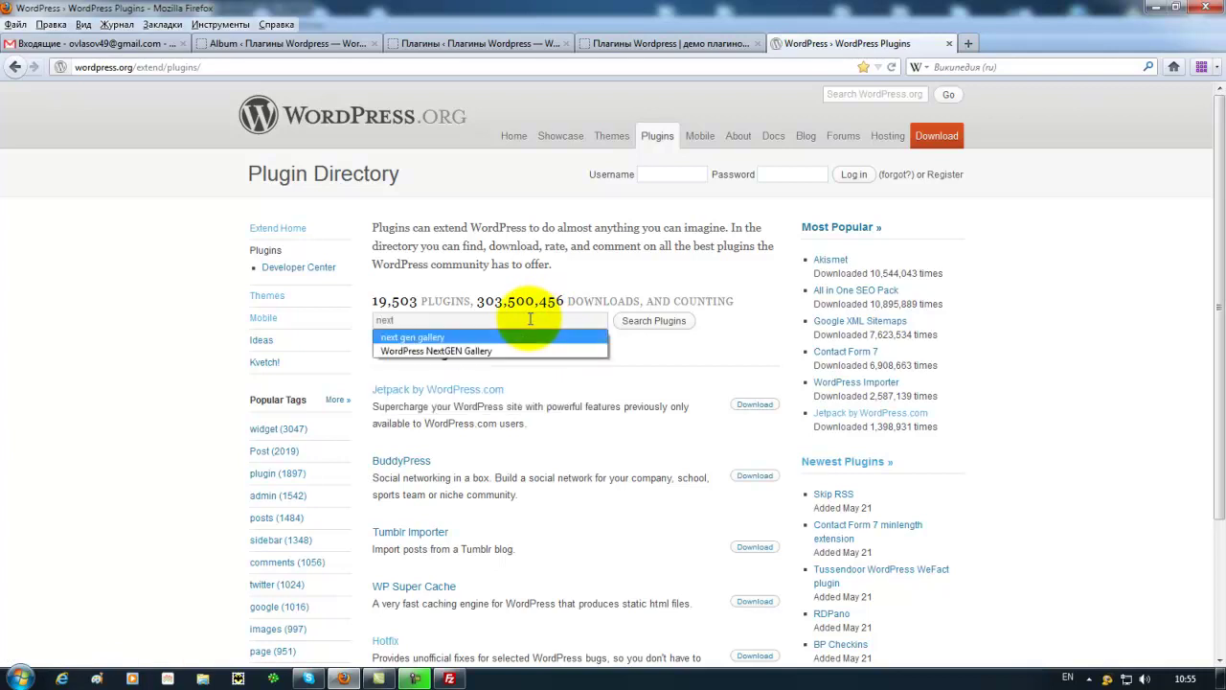
key("Return")
key("Return")
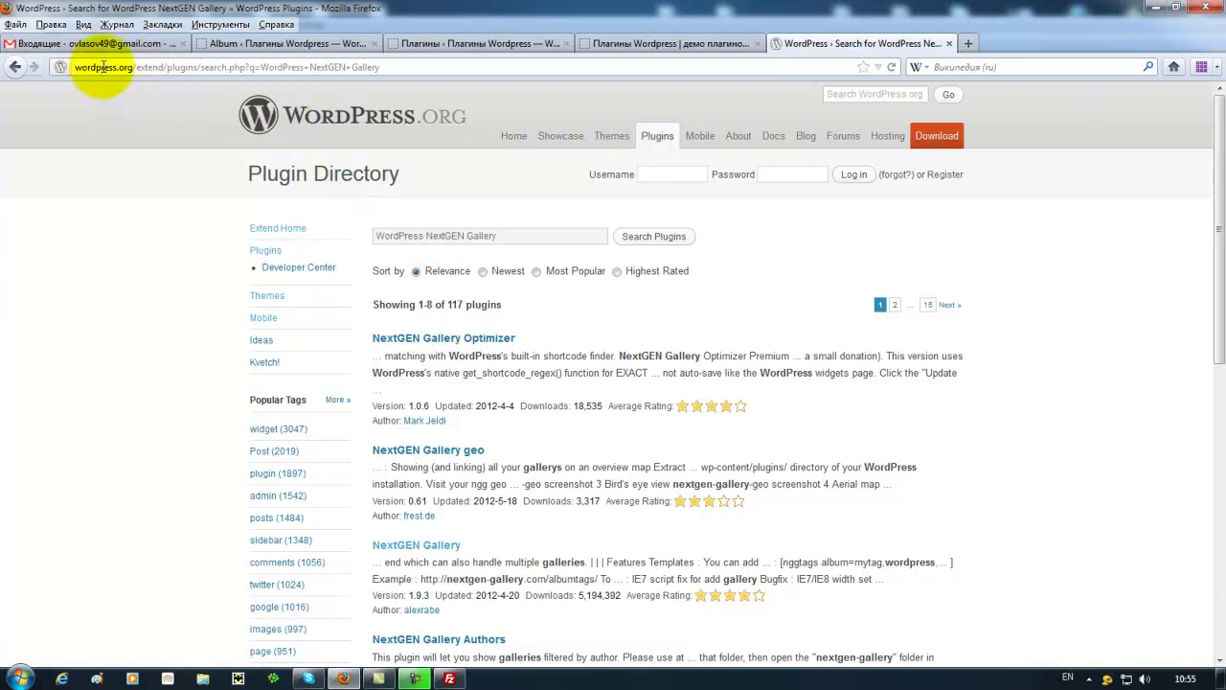
Examine the first page of plugin search results, from NextGEN Gallery Optimizer to User Access Manager - NextGEN Gallery Extension
left_click(515, 235)
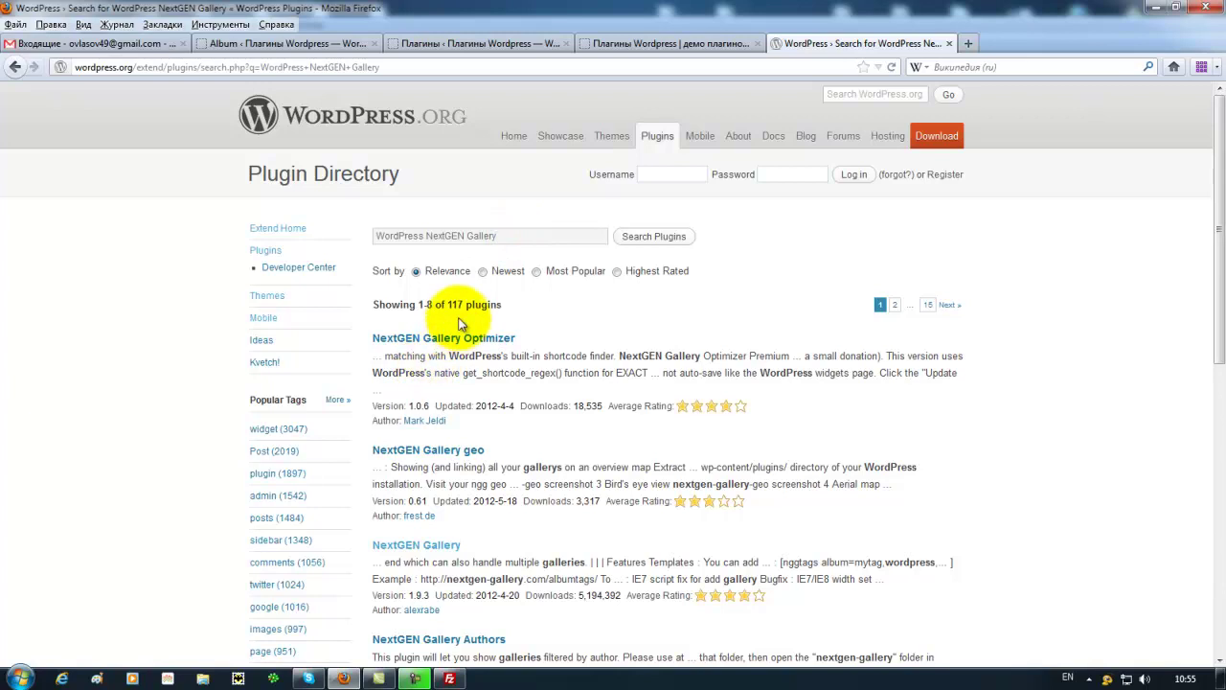
scroll(470, 445, "down", 5)
scroll(466, 438, "down", 3)
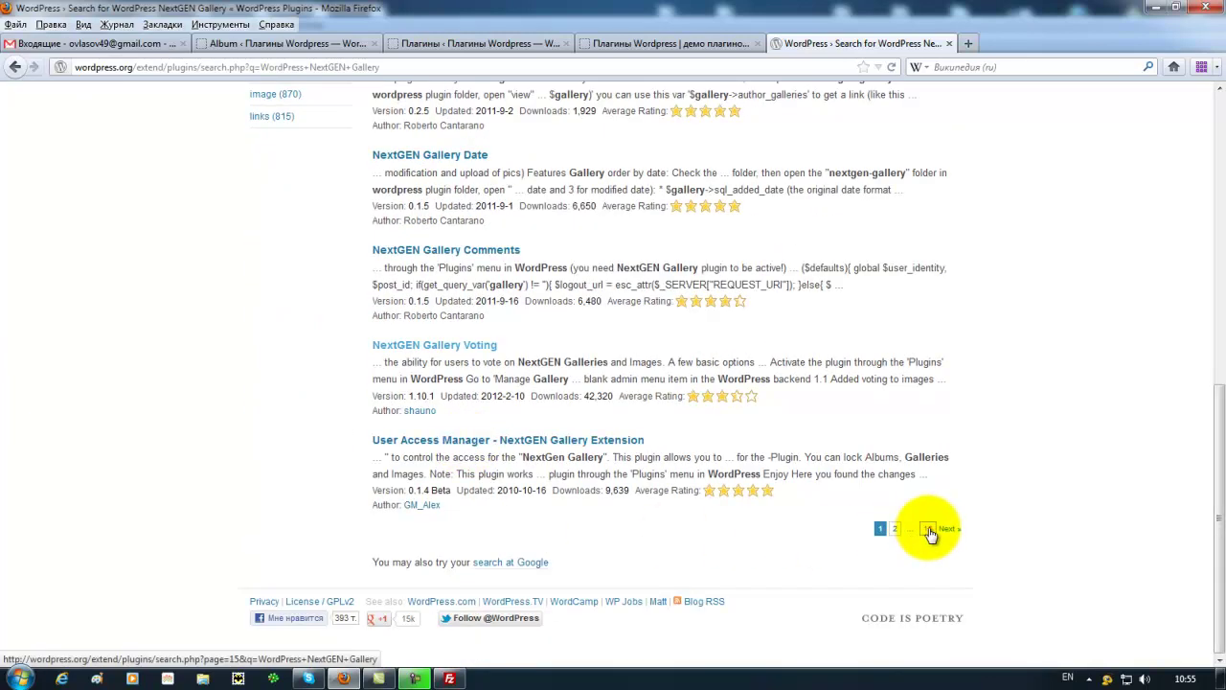
scroll(613, 527, "up", 6)
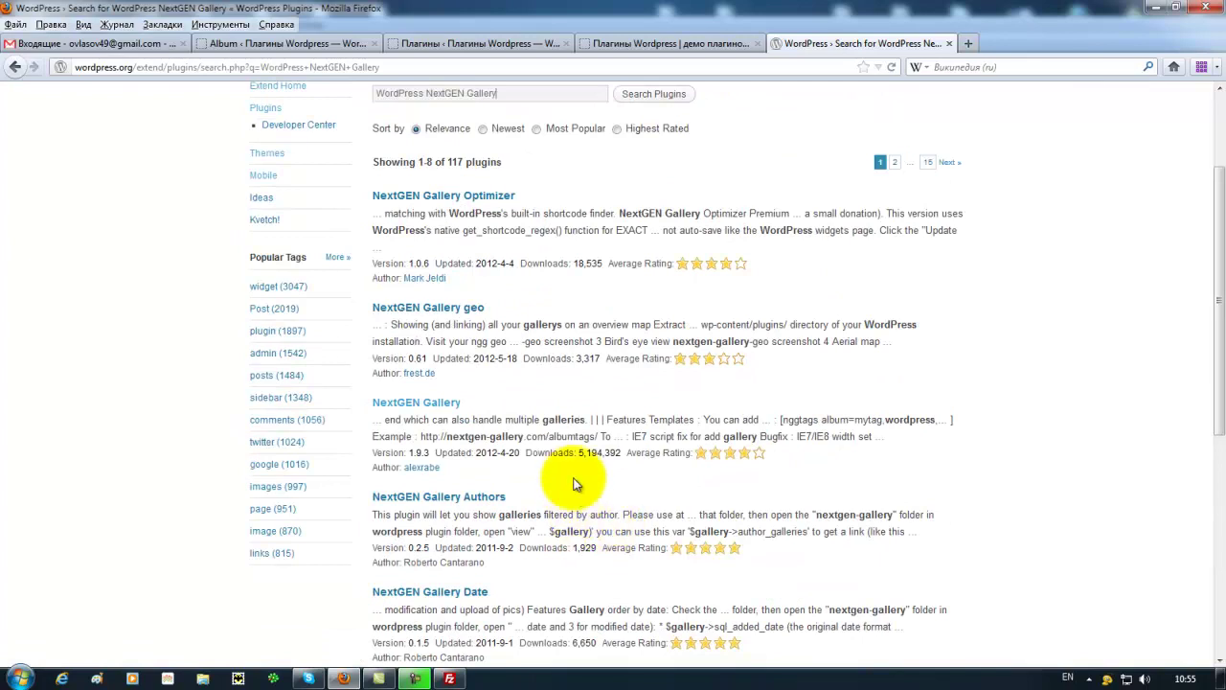
scroll(573, 479, "down", 5)
scroll(559, 487, "down", 1)
scroll(556, 459, "up", 8)
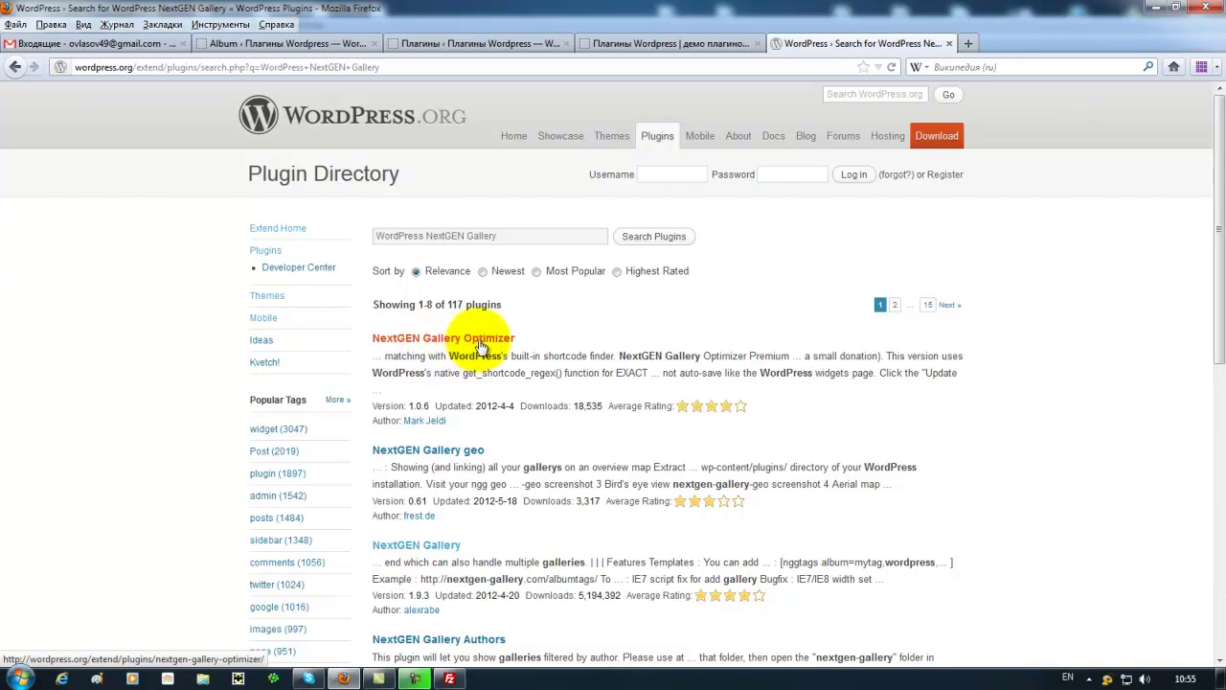
scroll(504, 442, "down", 3)
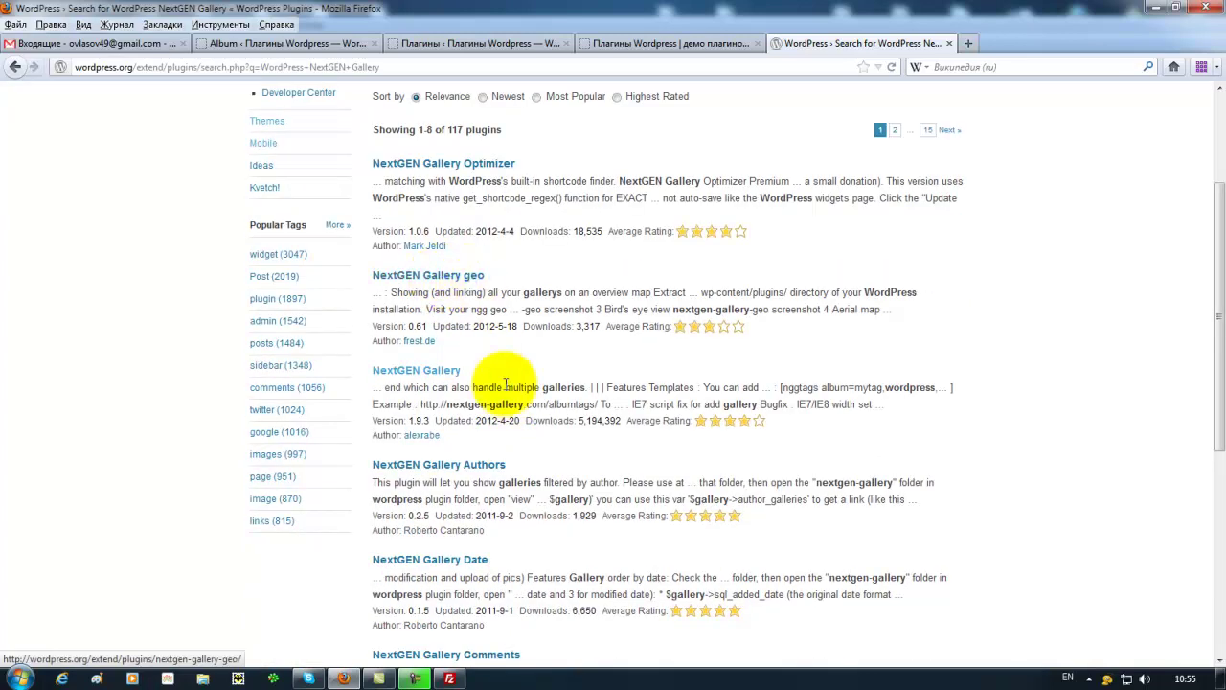
scroll(508, 388, "down", 2)
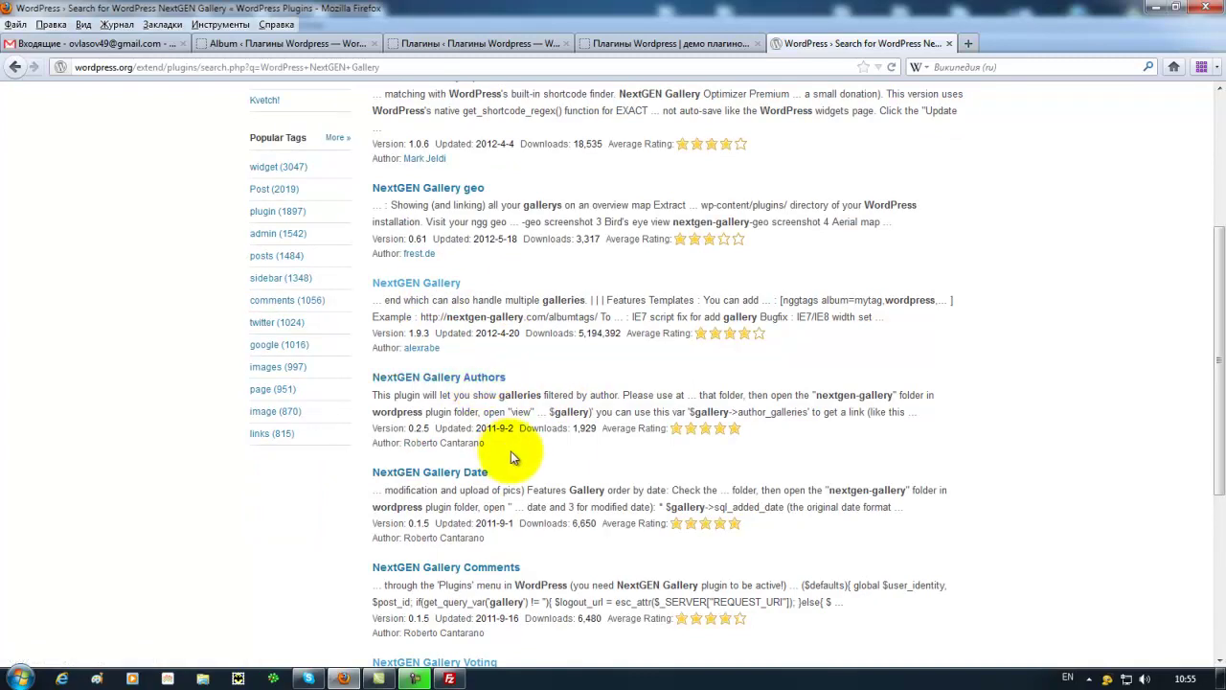
scroll(511, 451, "down", 4)
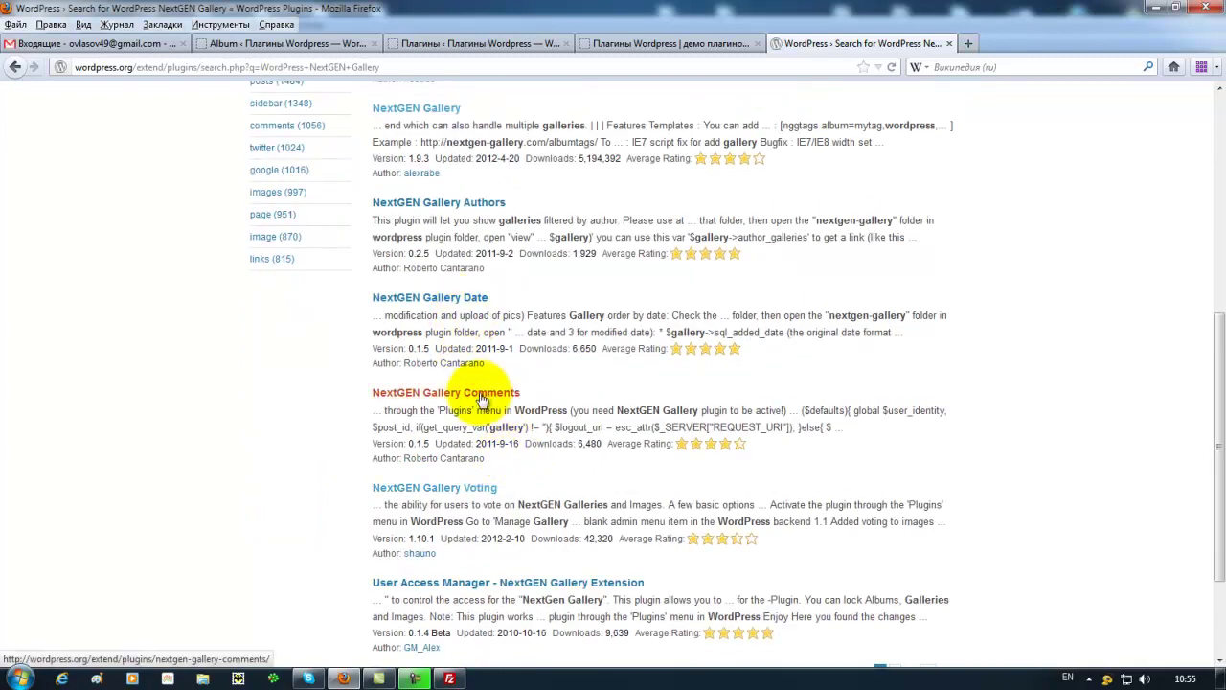
scroll(501, 487, "down", 3)
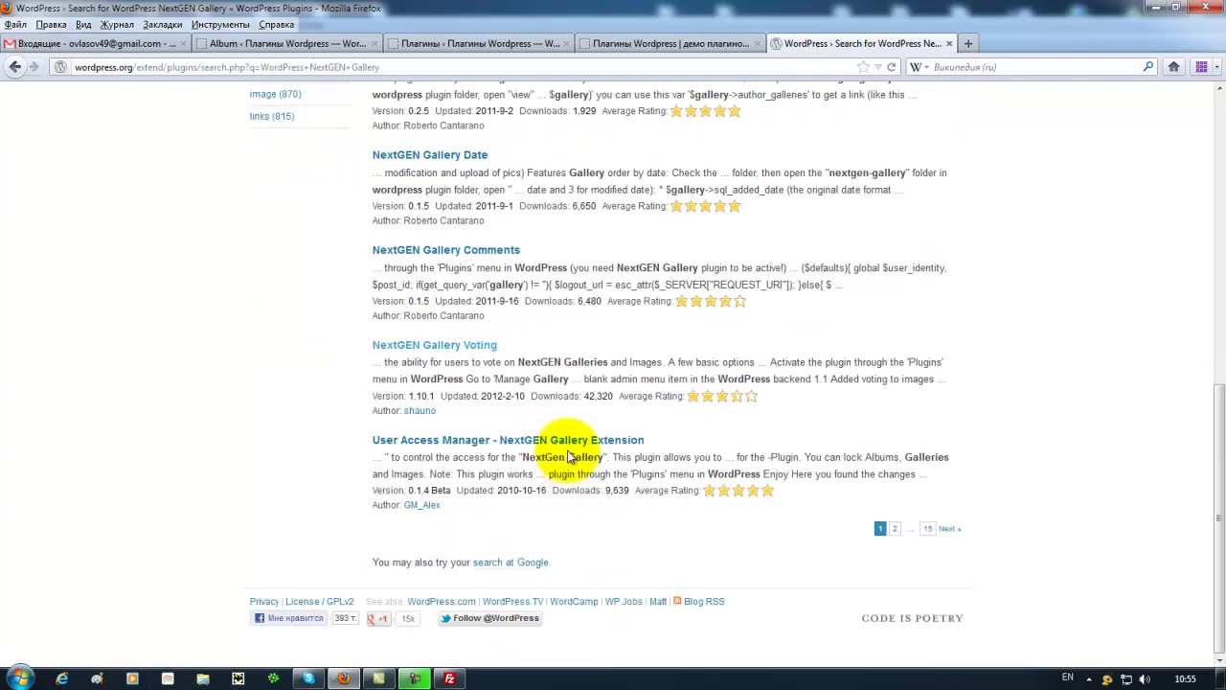
Open page 2 of the plugin search results and look through the NextGEN add-ons listed there
left_click(896, 532)
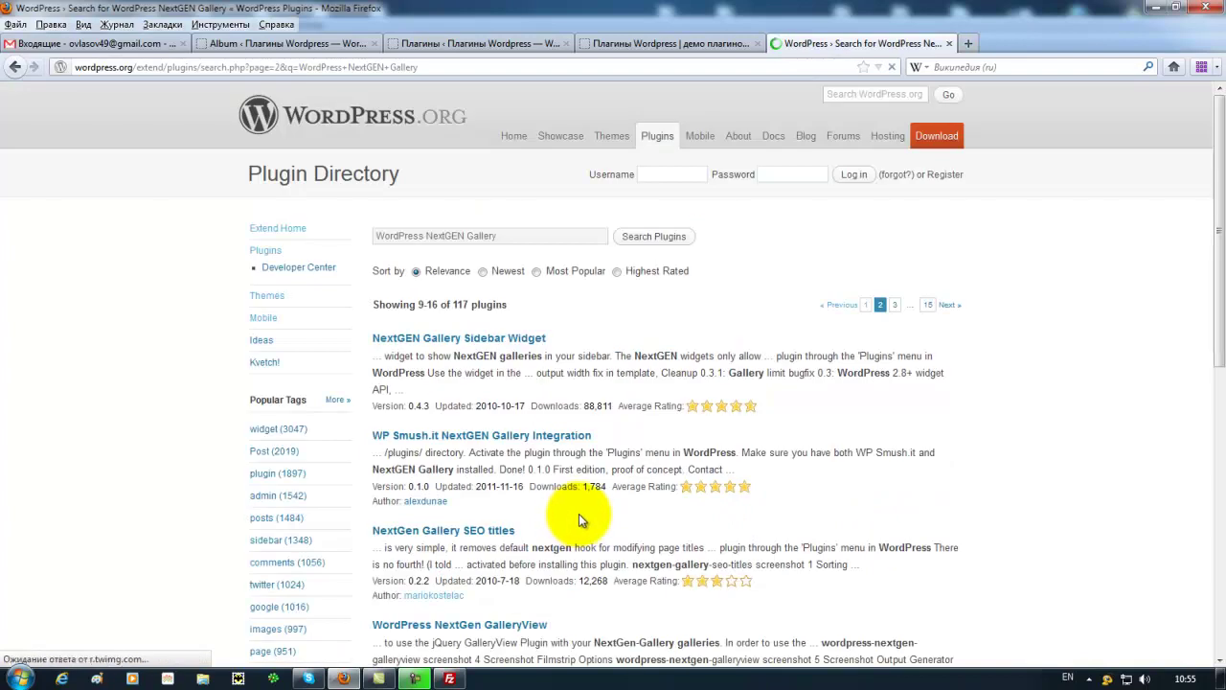
scroll(580, 521, "down", 3)
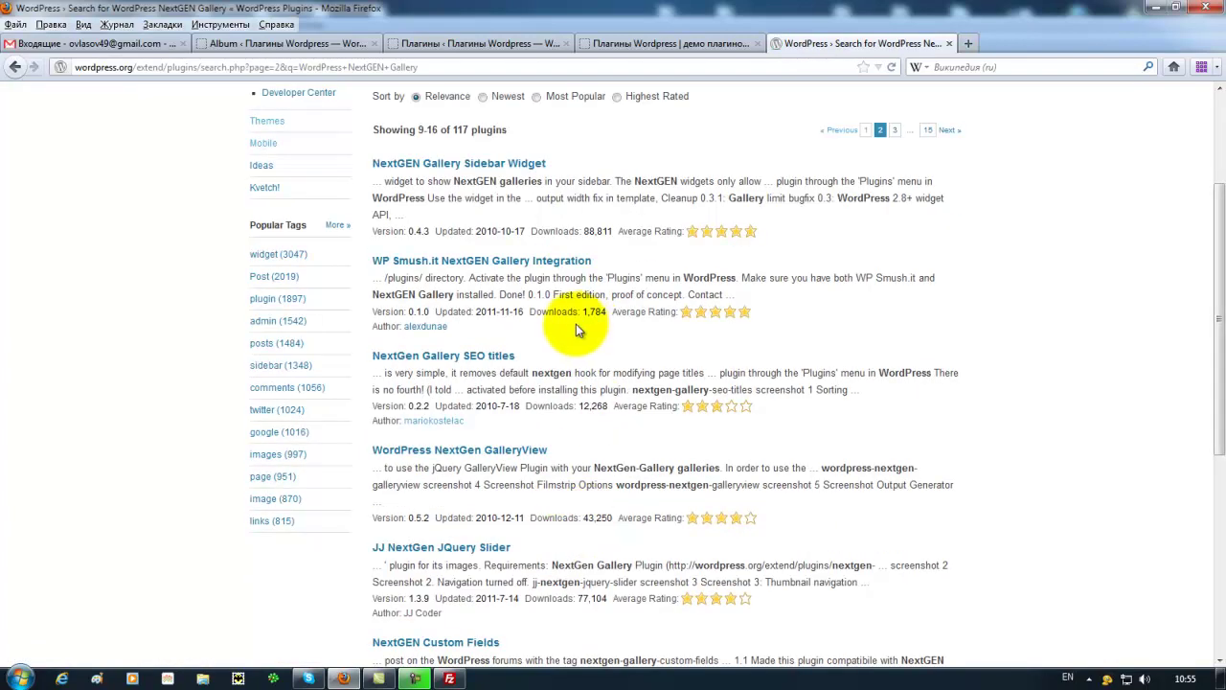